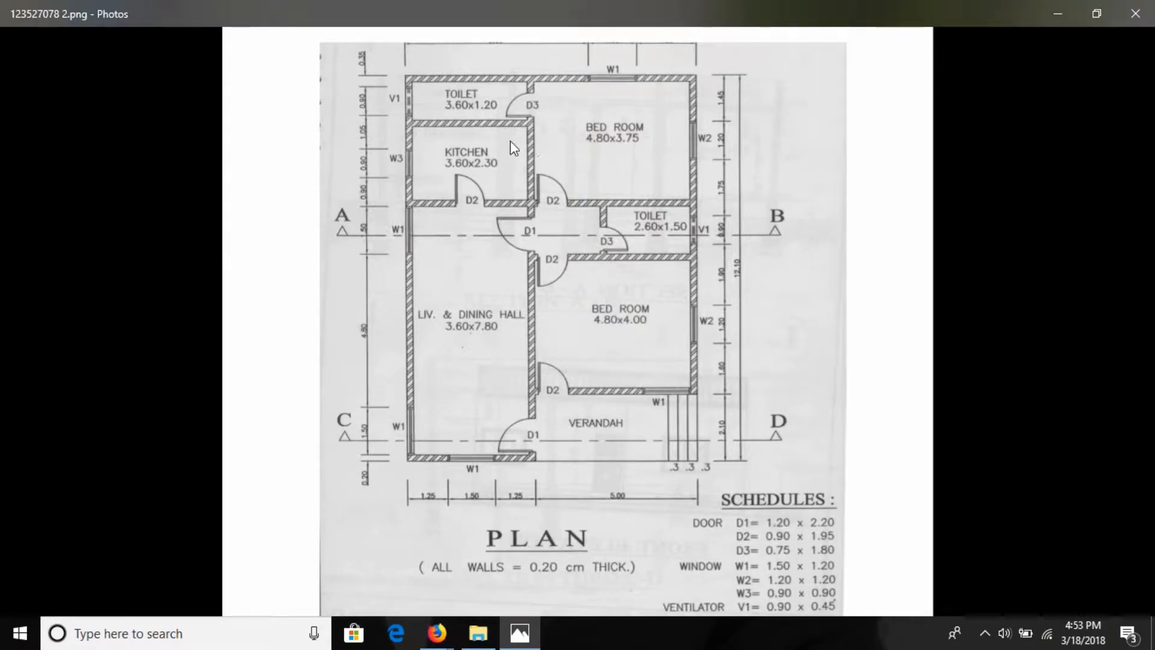
Switch from the floor plan image to the Autodesk licensing window and continue in AutoCAD 2013's trial mode.
left_click(572, 173)
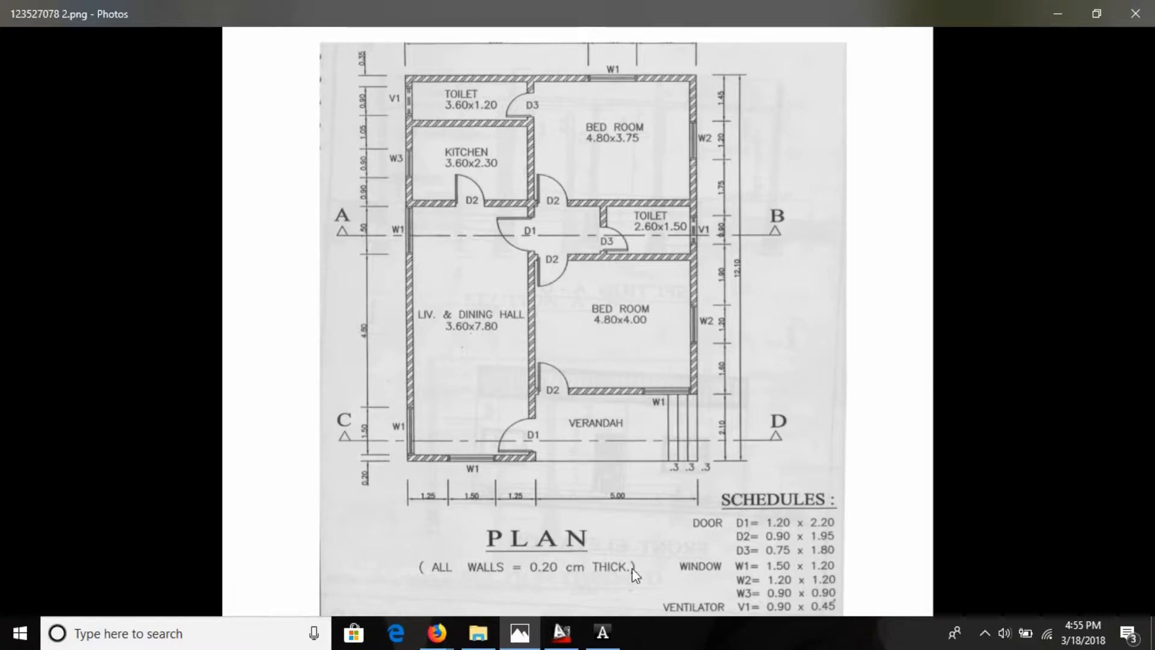
left_click(603, 632)
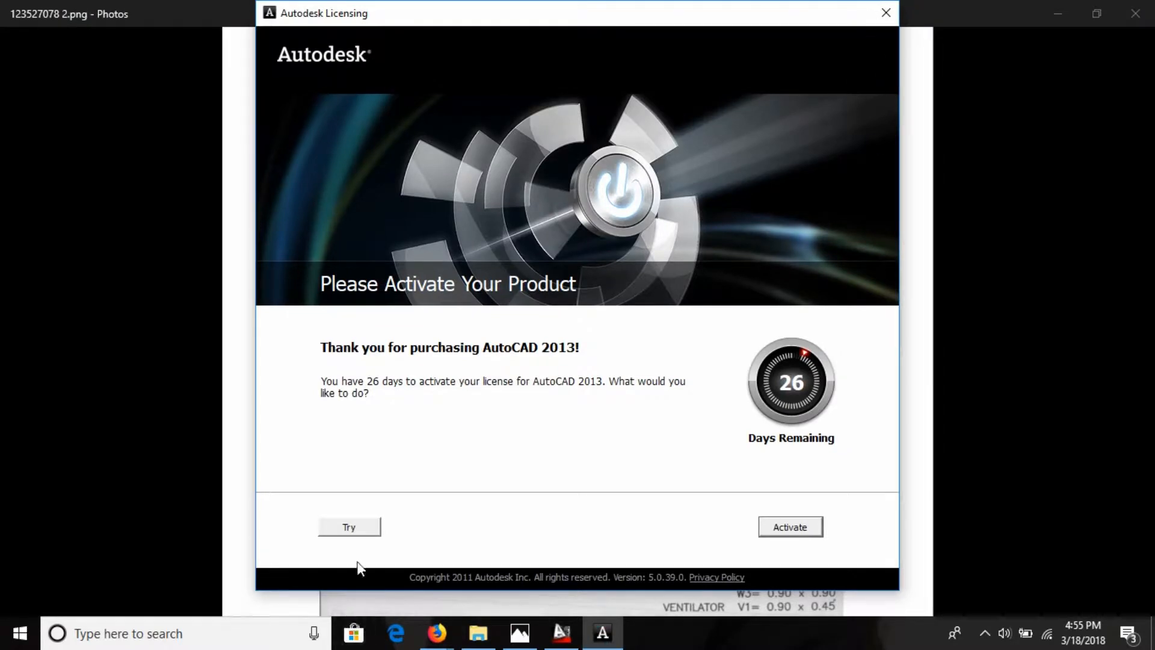
left_click(355, 527)
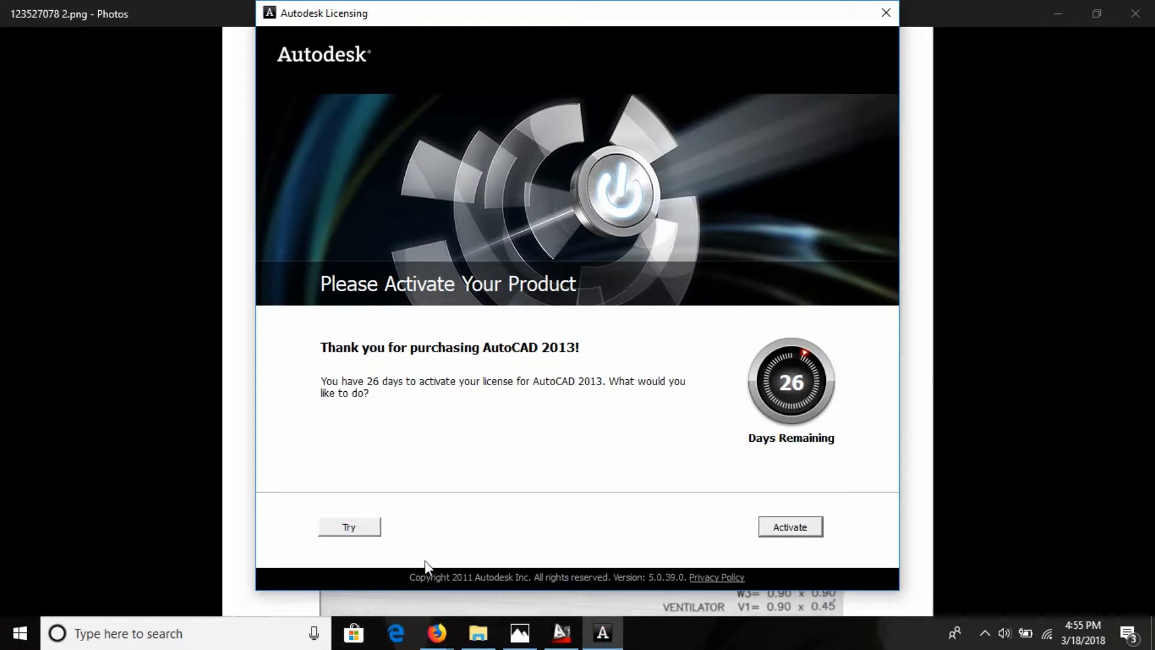
left_click(356, 527)
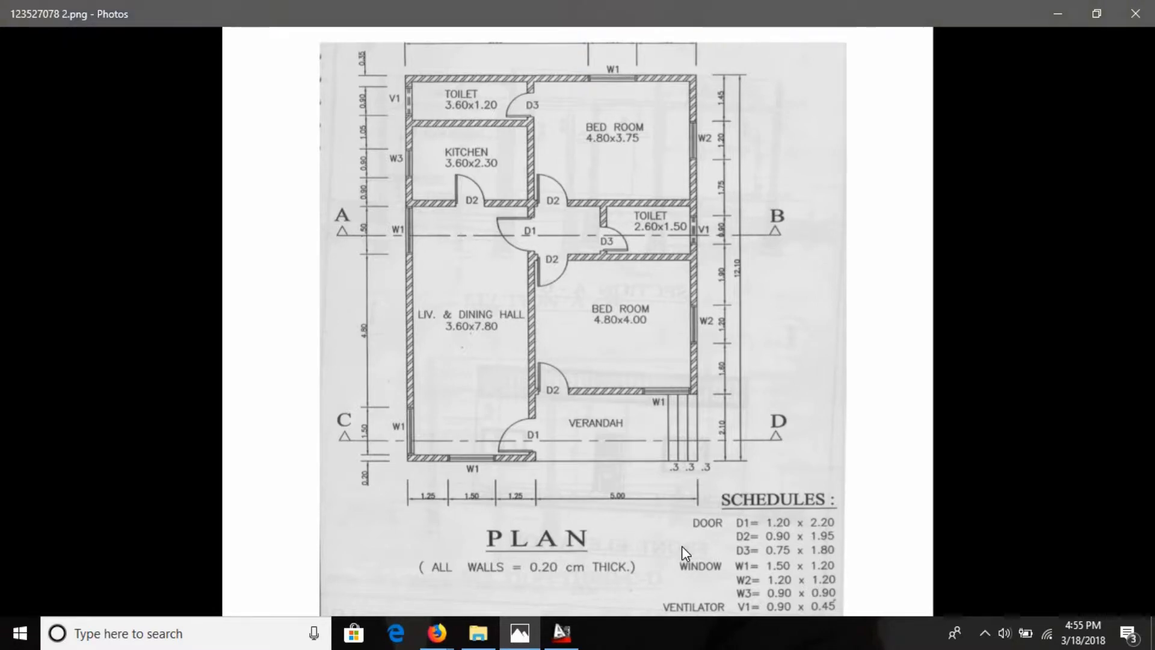
Look through the Image for AutoCAD folder in File Explorer, selecting the plan images 123527078_4-1 and 123527078_5.
left_click(472, 638)
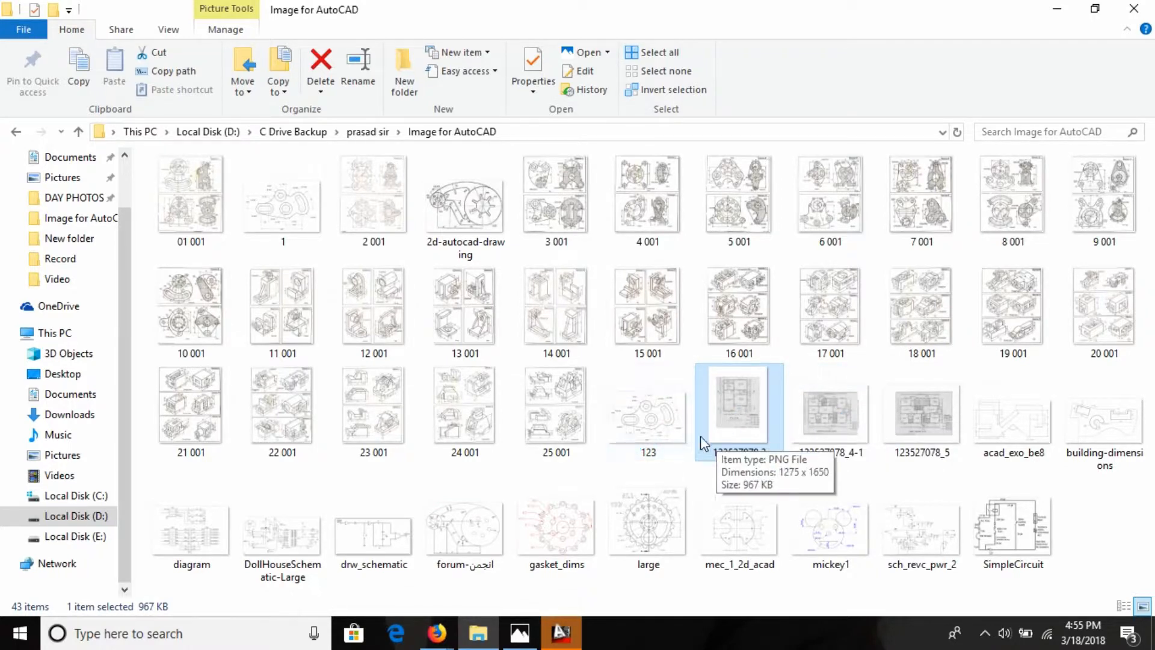
left_click(565, 635)
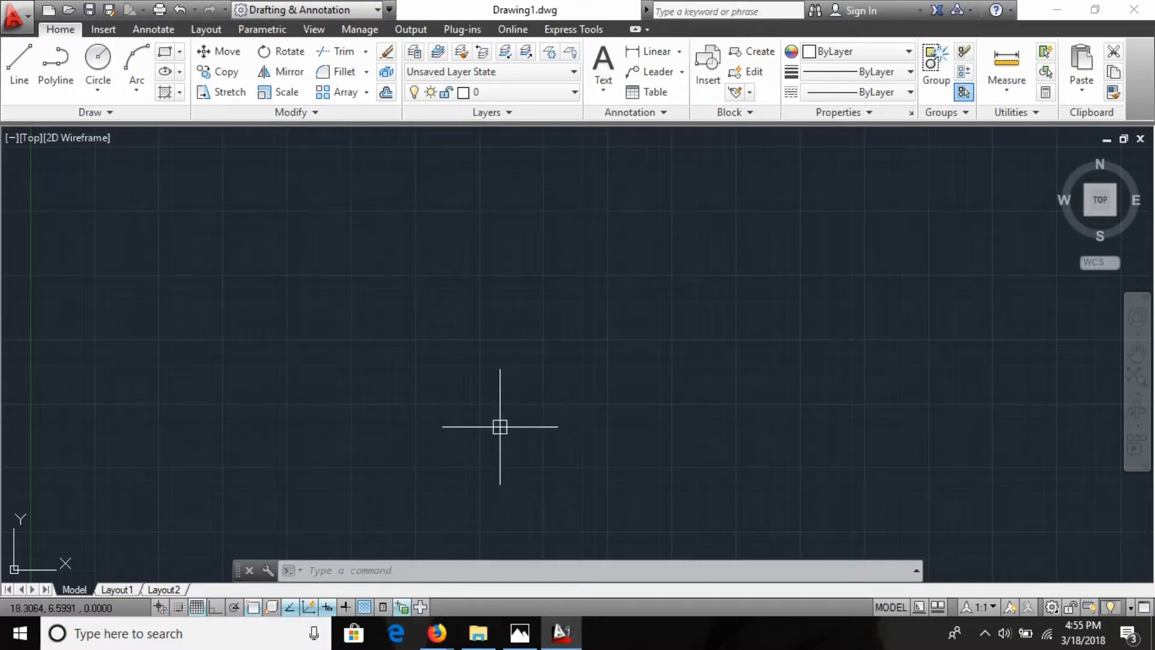
left_click(476, 640)
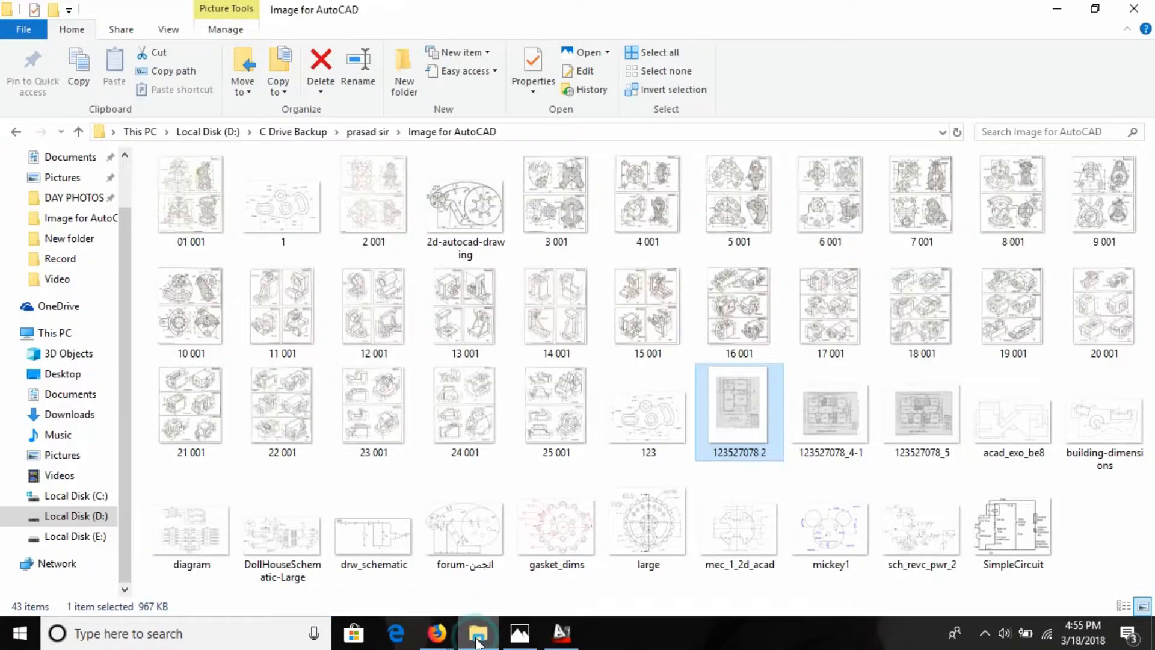
left_click(842, 415)
left_click(913, 422)
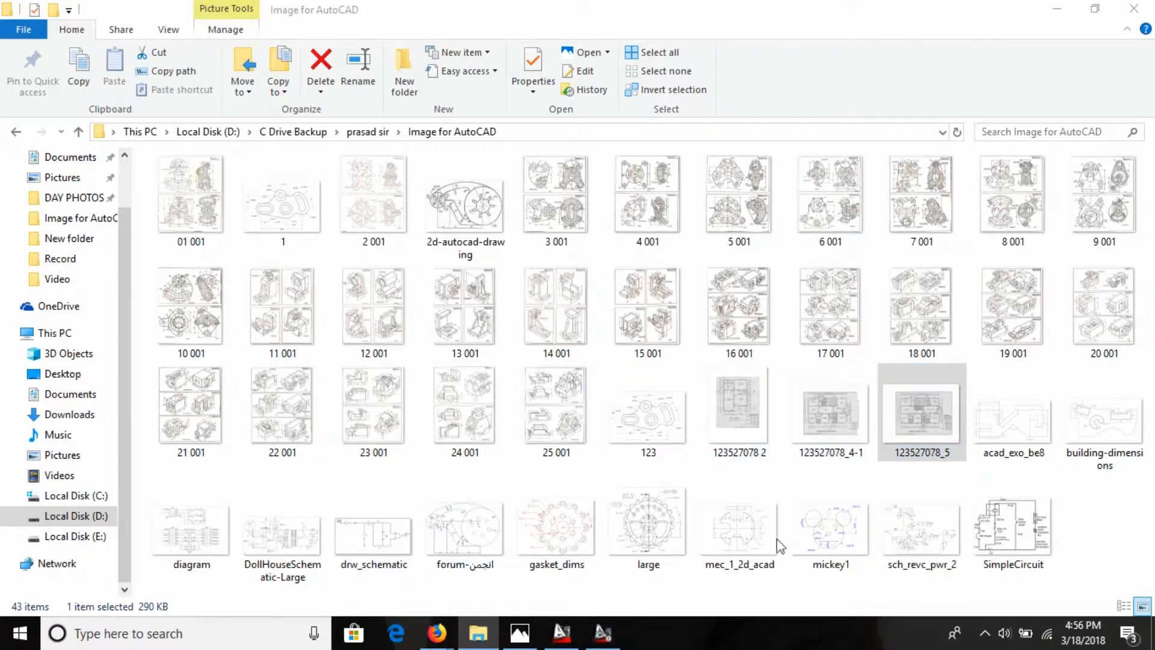
Dismiss the AutoCAD 2013 Welcome window and switch to Photos to study the floor plan 123527078 2.png.
mouse_move(520, 640)
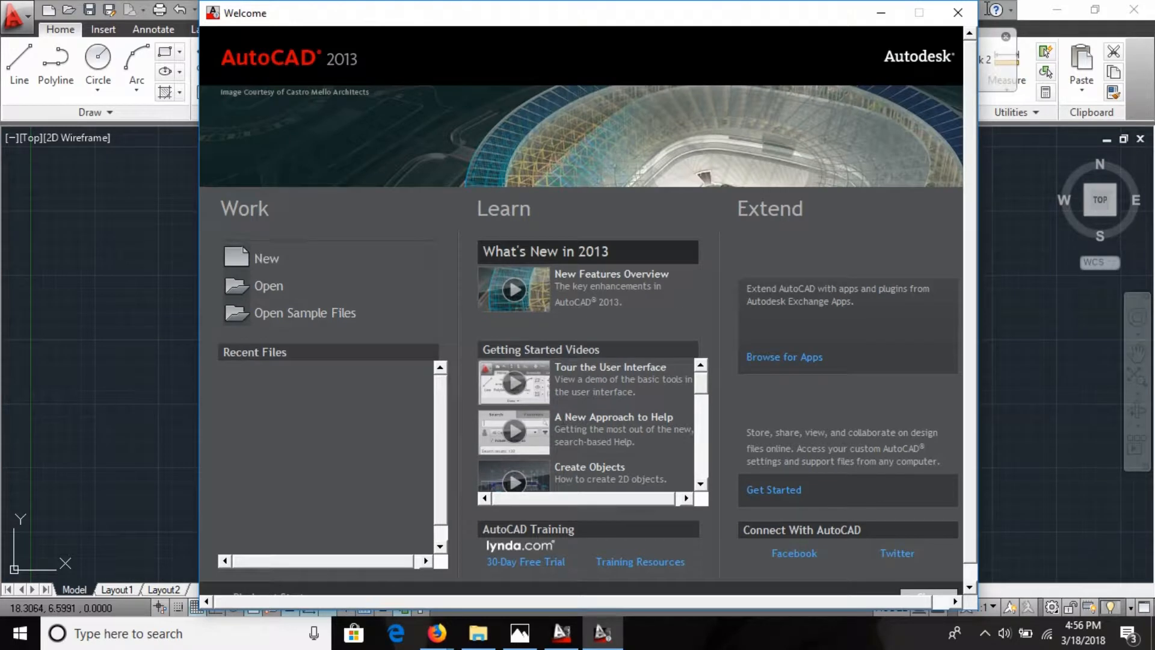
left_click(957, 19)
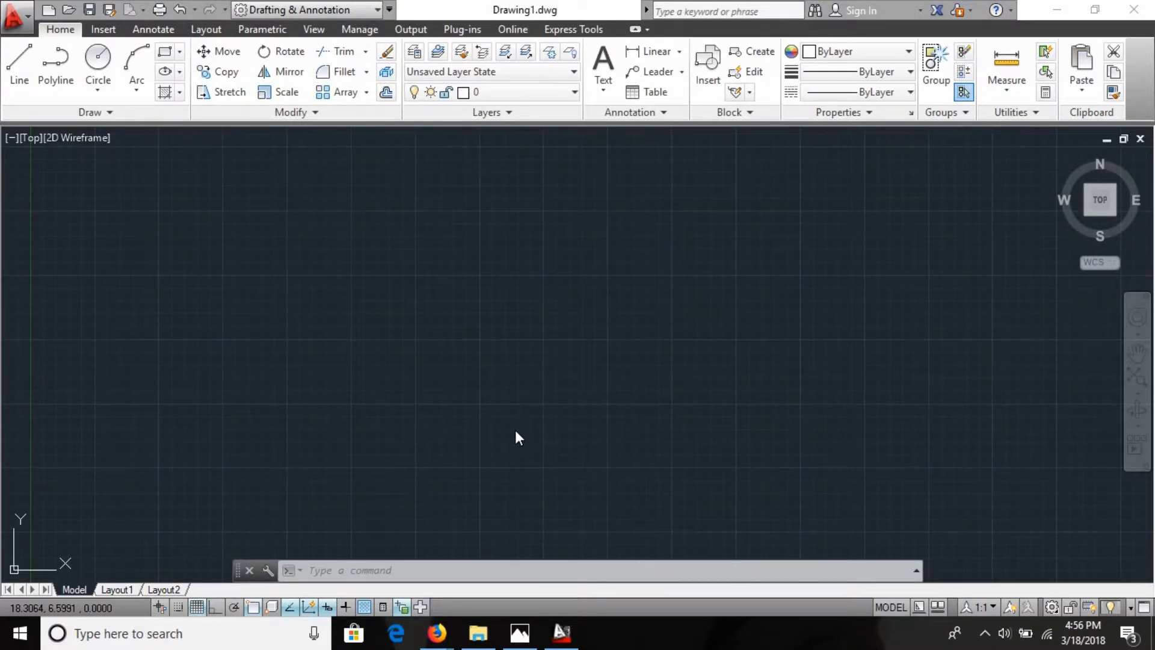
left_click(519, 633)
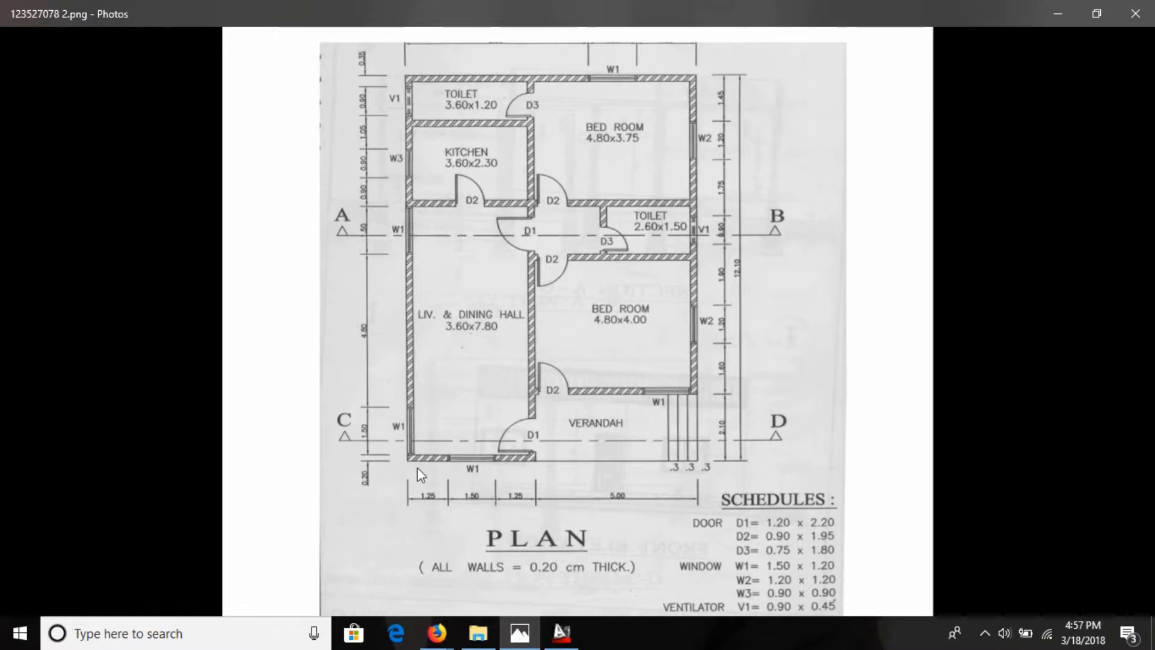
Switch to AutoCAD and set the drawing units' insertion scale to Meters.
left_click(562, 631)
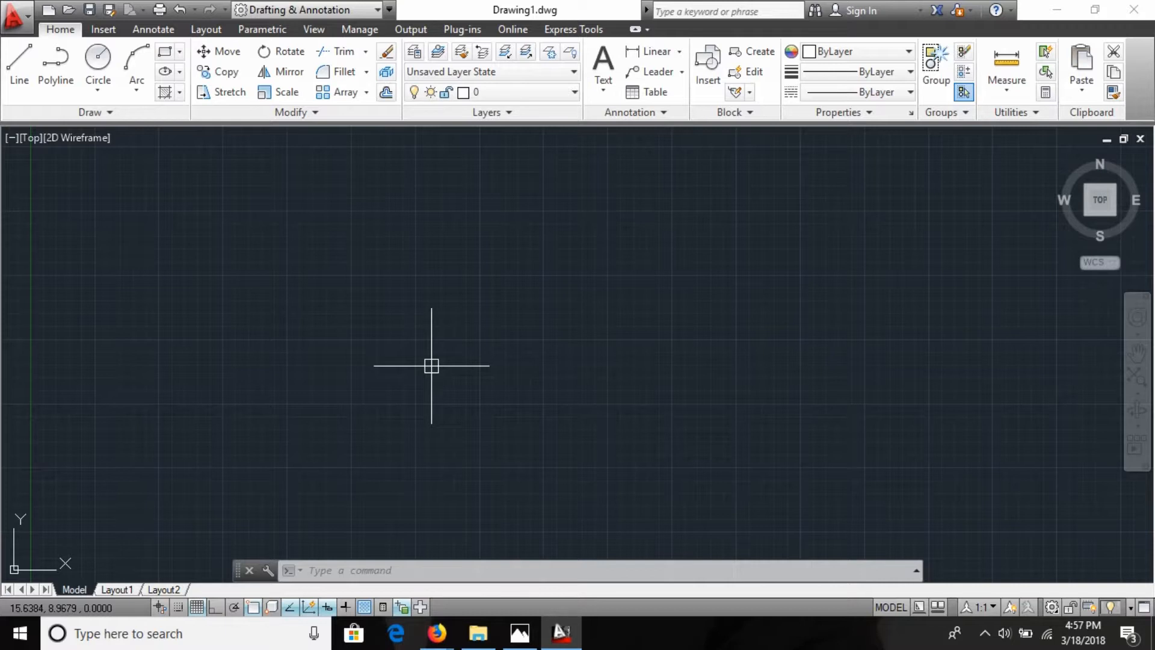
type("UN")
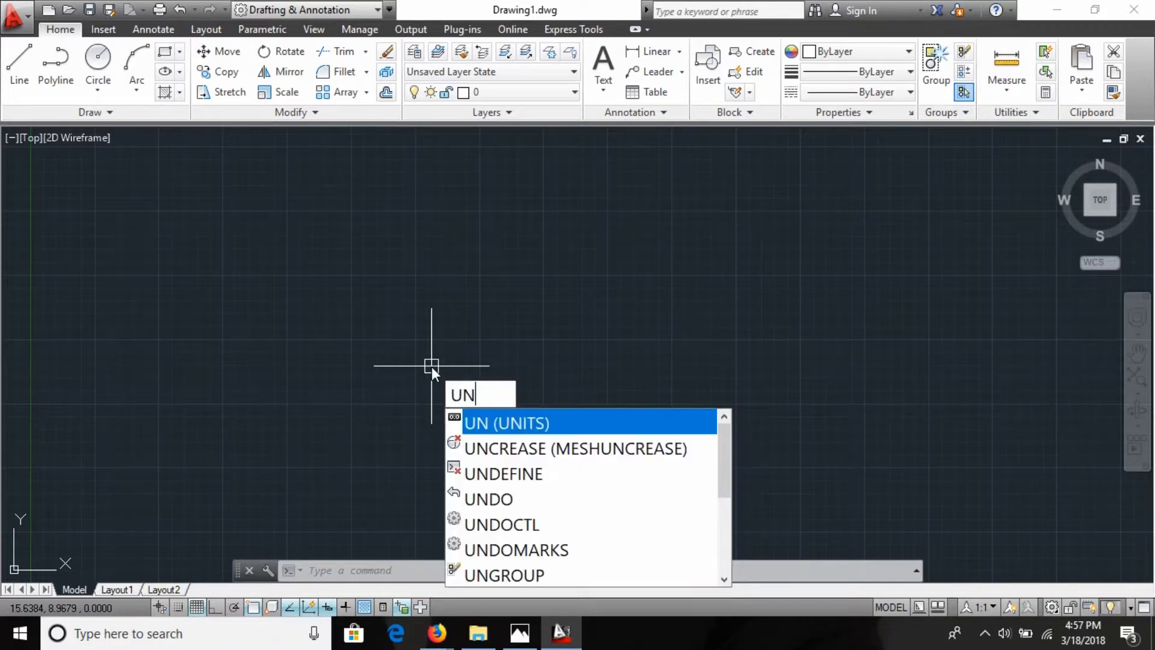
key("Return")
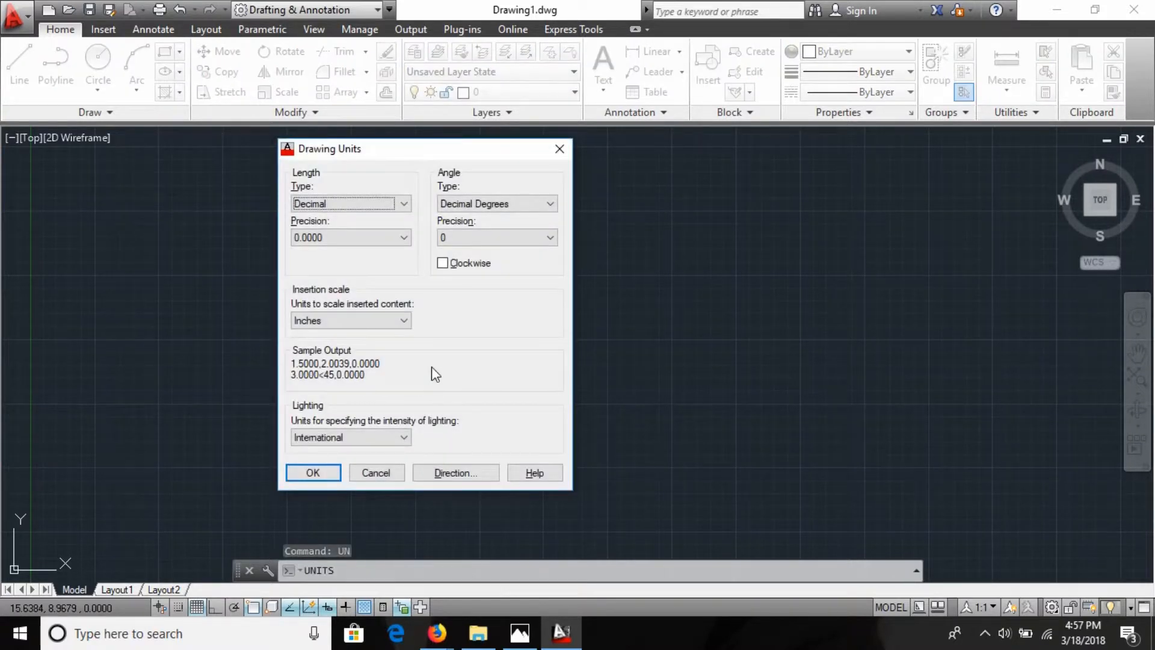
left_click(335, 320)
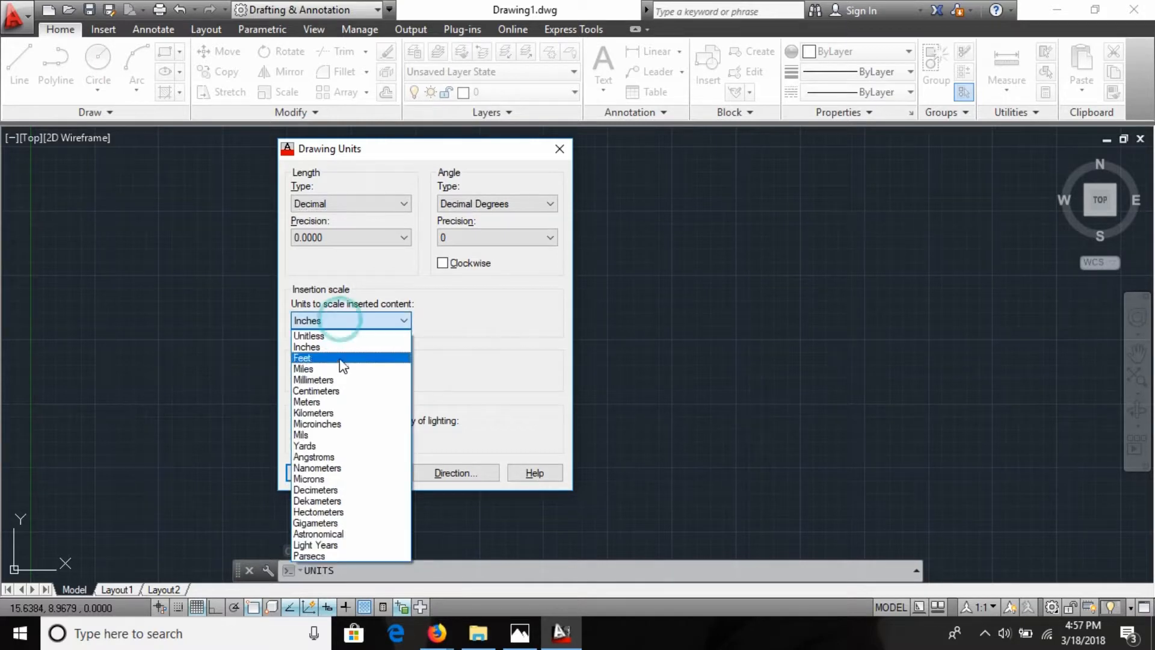
left_click(340, 402)
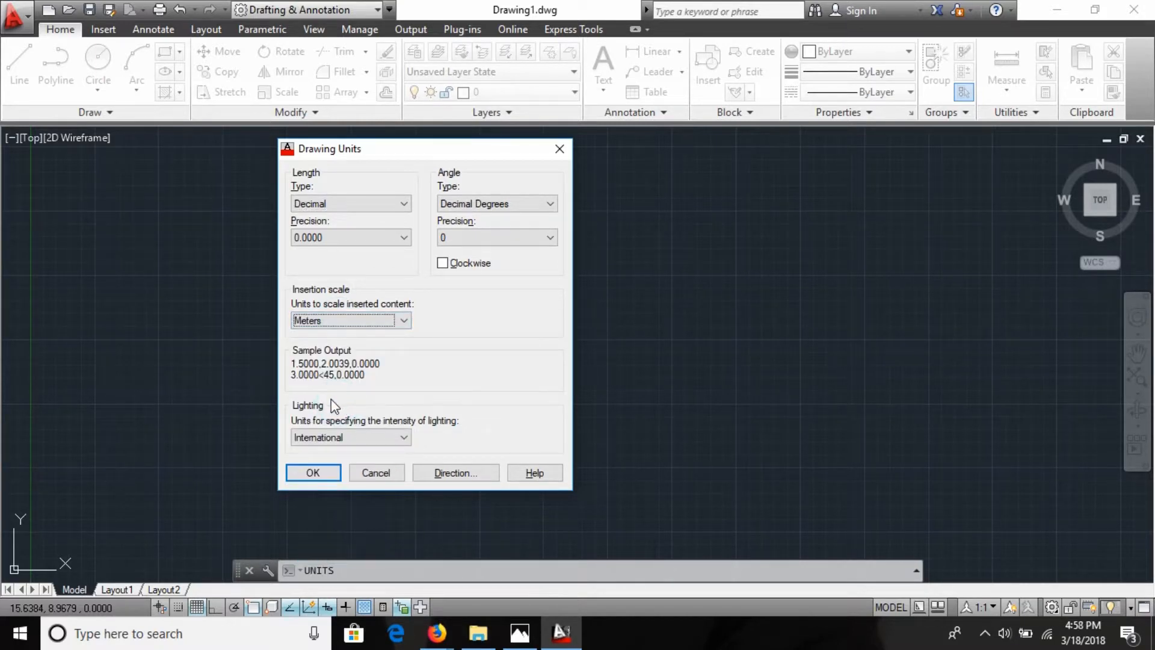
Compare the floor plan's room dimensions in Photos with the drawing units settings in AutoCAD, and accept the units.
key("alt+Tab")
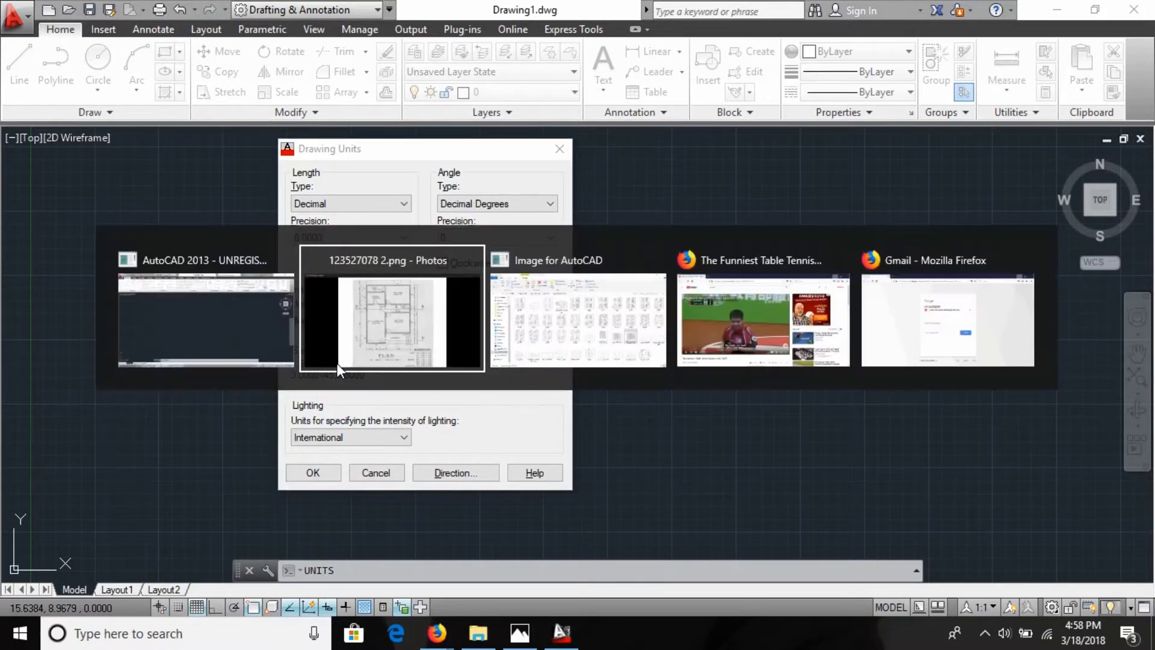
key("alt+Tab")
key("alt+Tab")
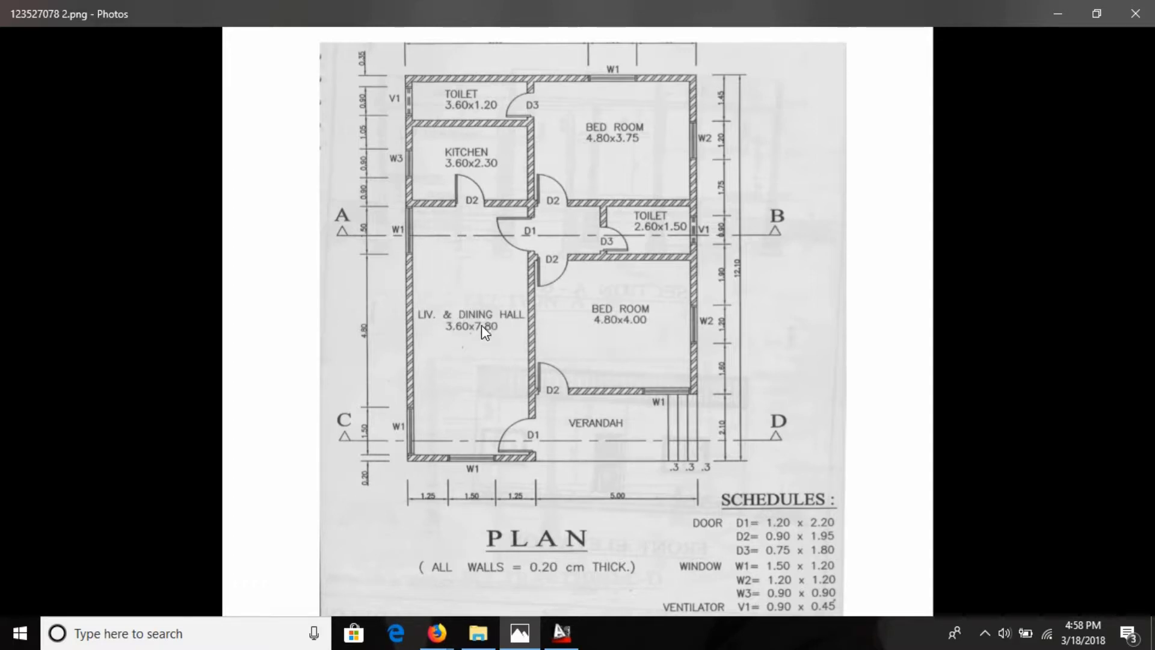
key("alt+Tab")
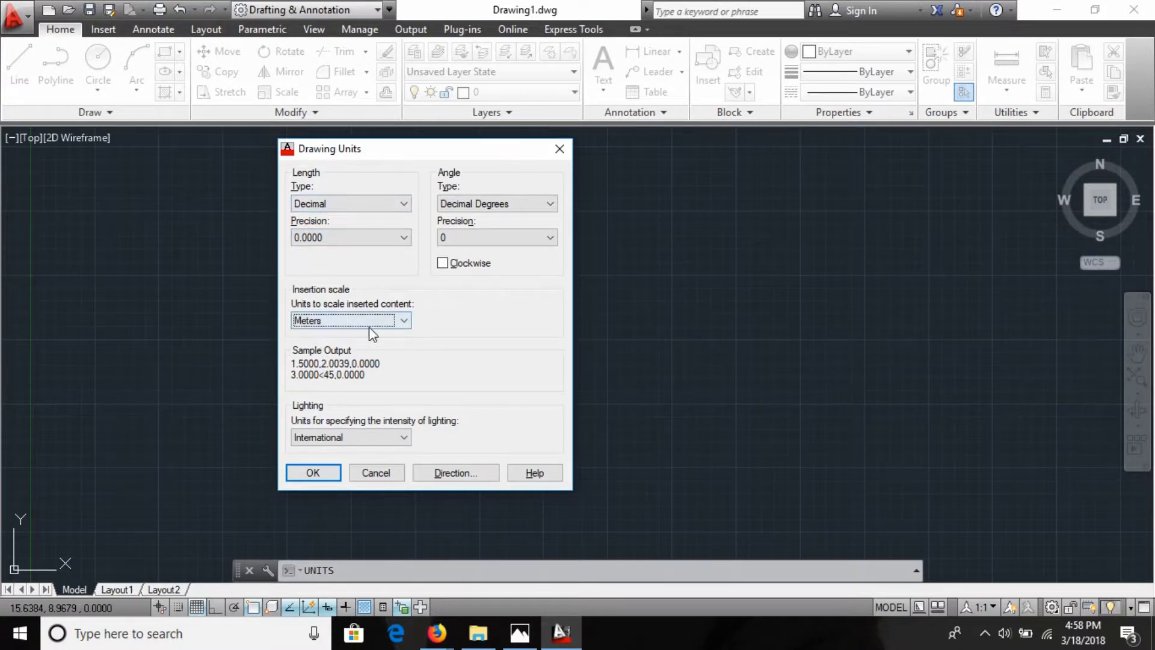
key("alt+Tab")
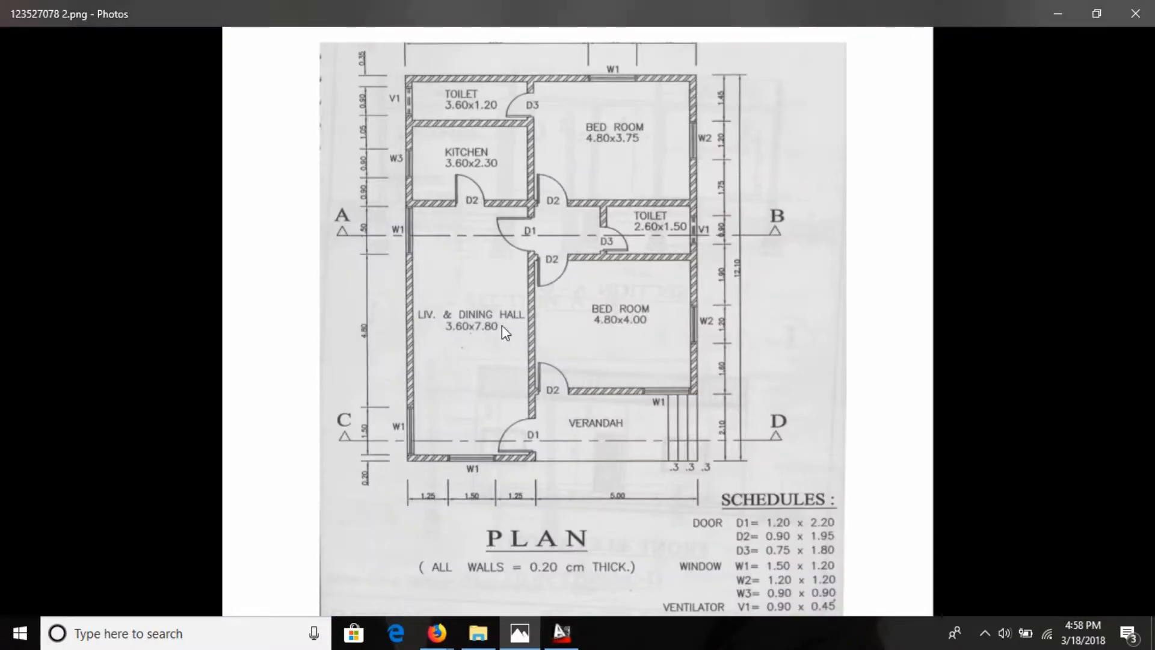
key("alt+Tab")
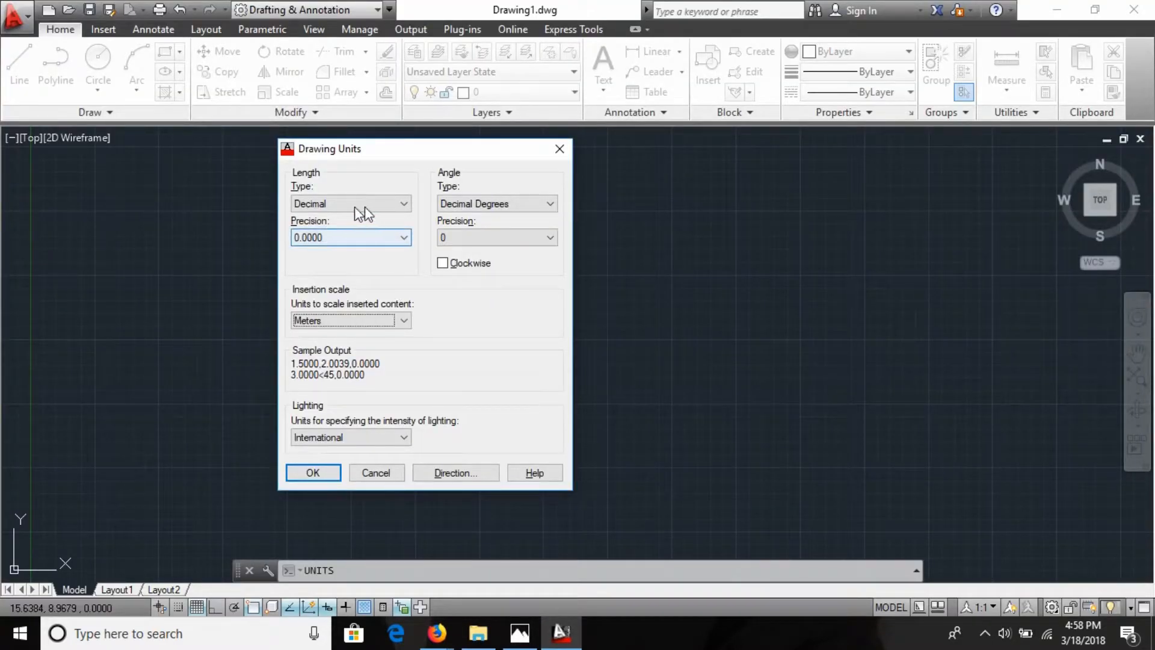
key("alt+Tab")
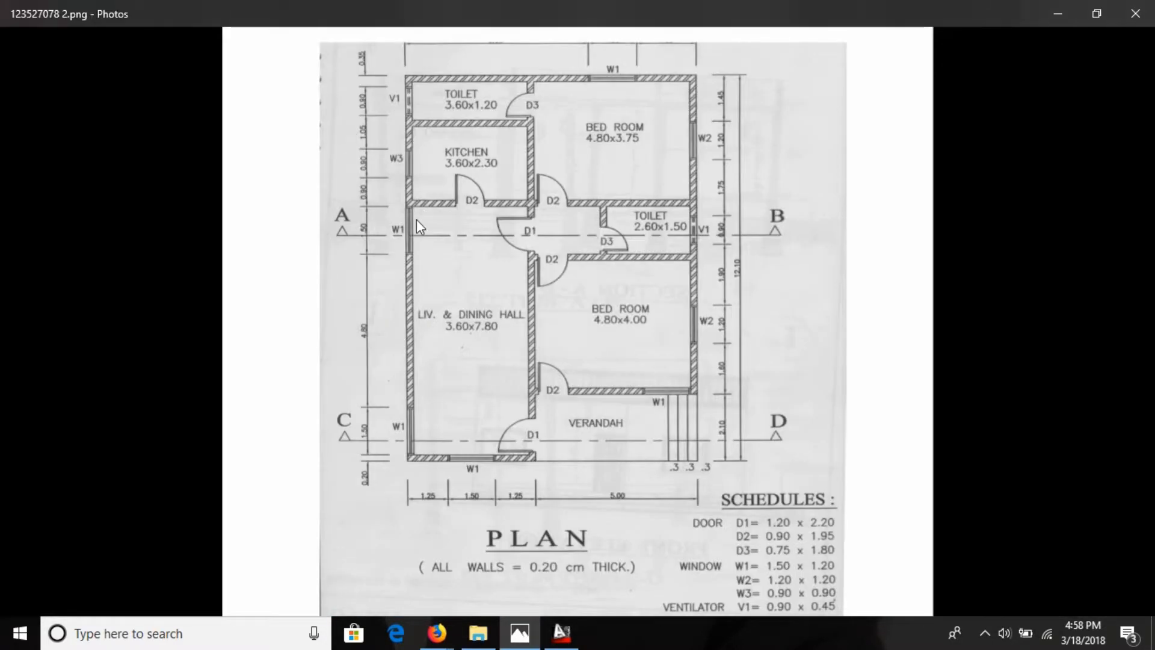
left_click(1054, 14)
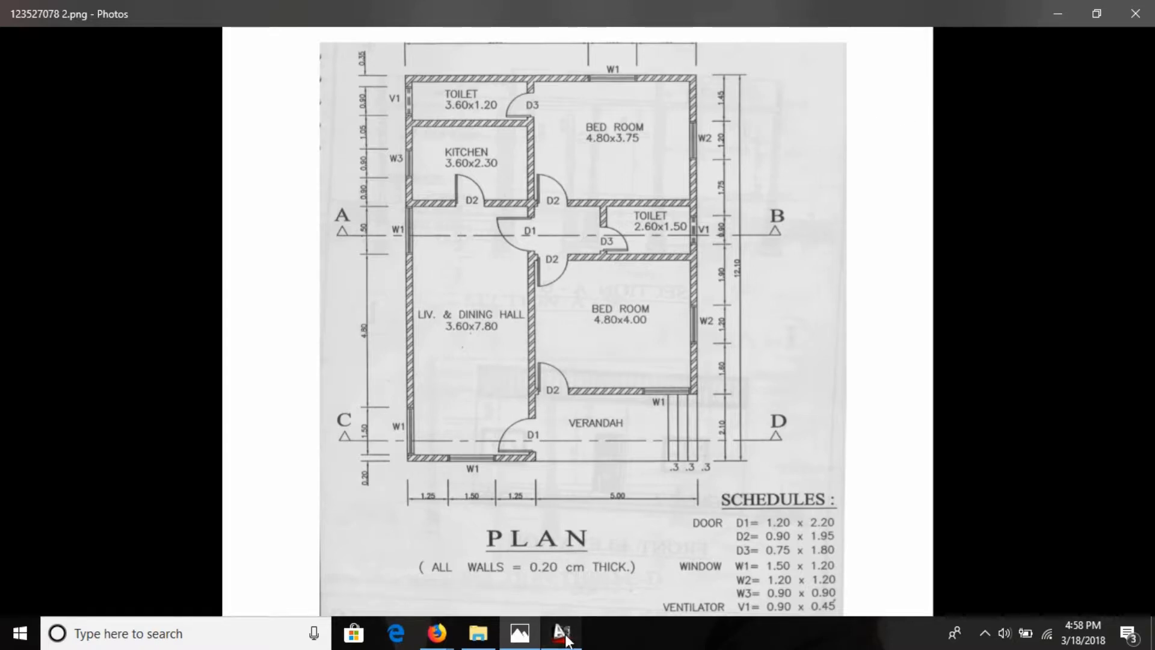
left_click(323, 474)
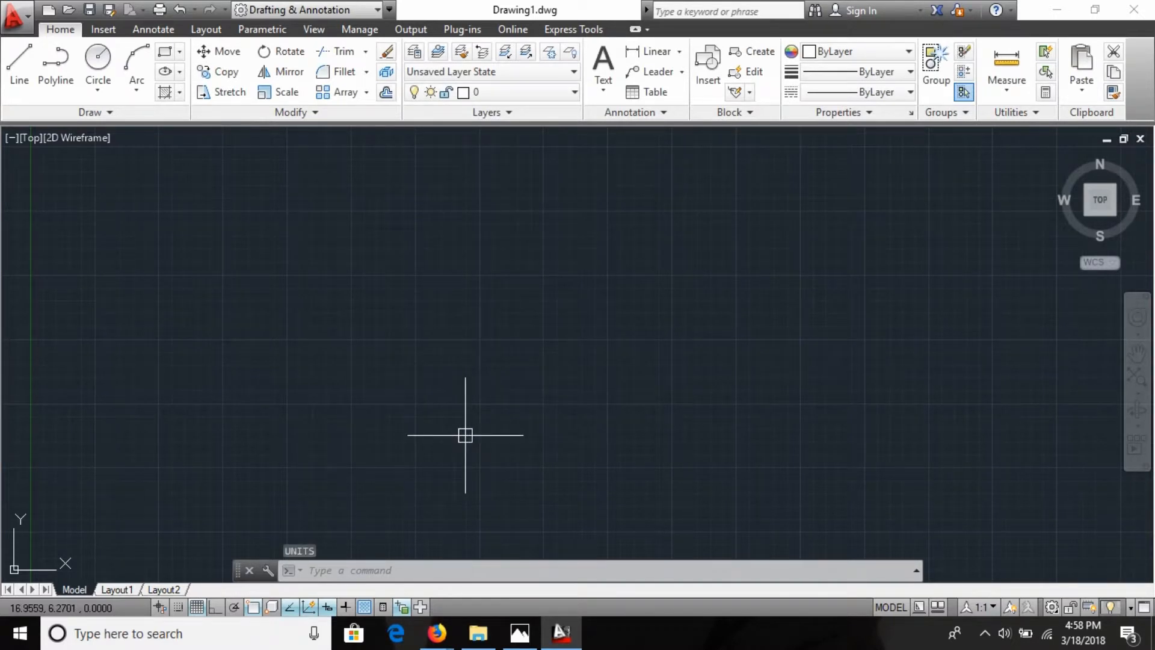
Draw a horizontal line 9 units long with Ortho on as the plan's bottom outer wall edge.
type("l")
key("Return")
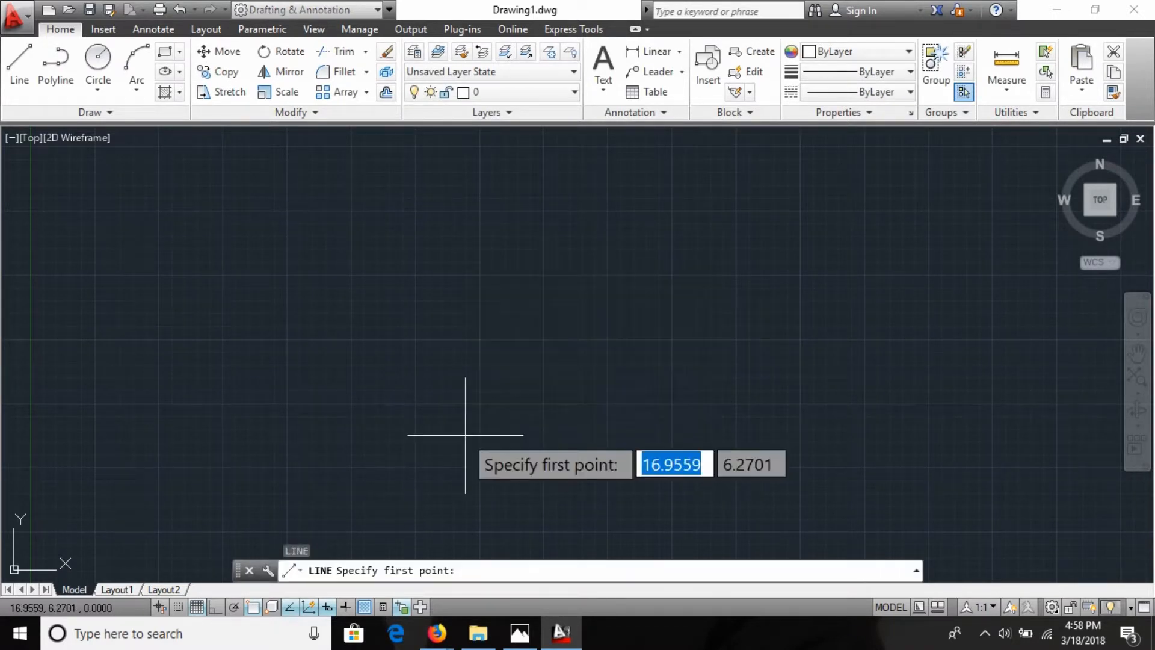
left_click(283, 451)
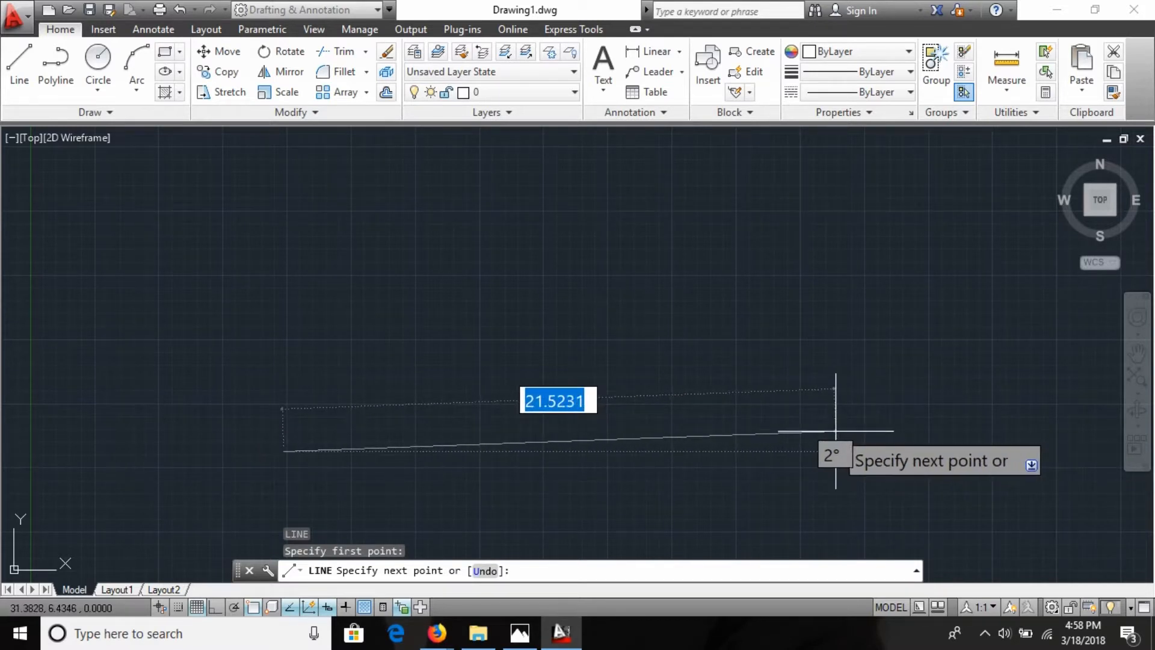
key("F8")
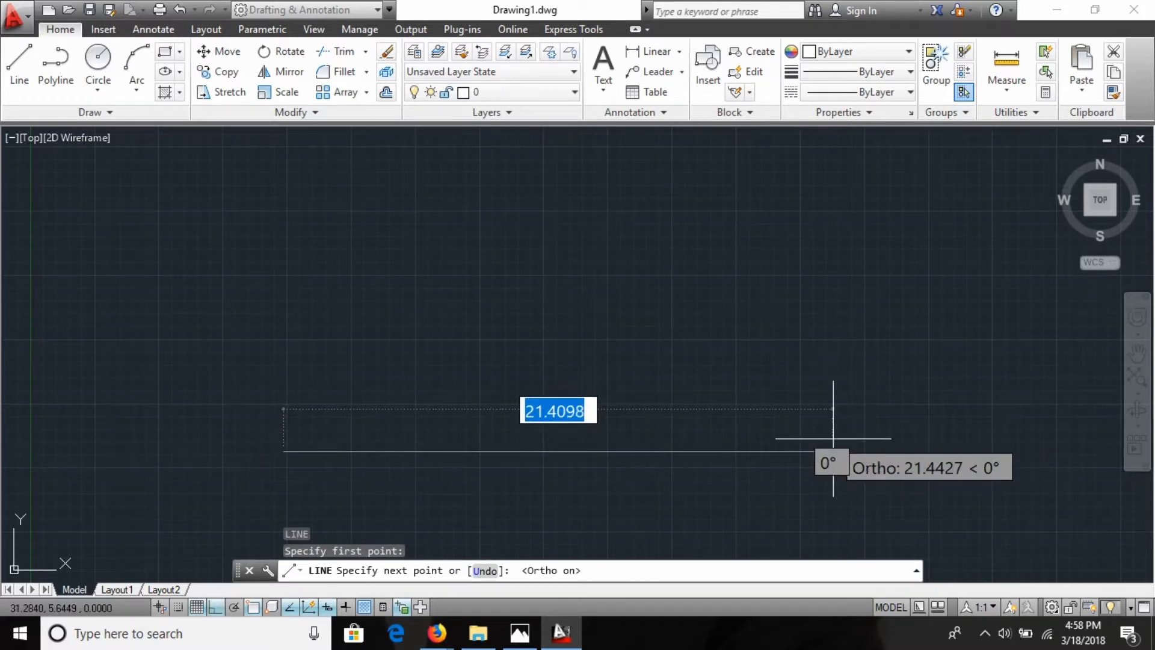
type("9")
key("Return")
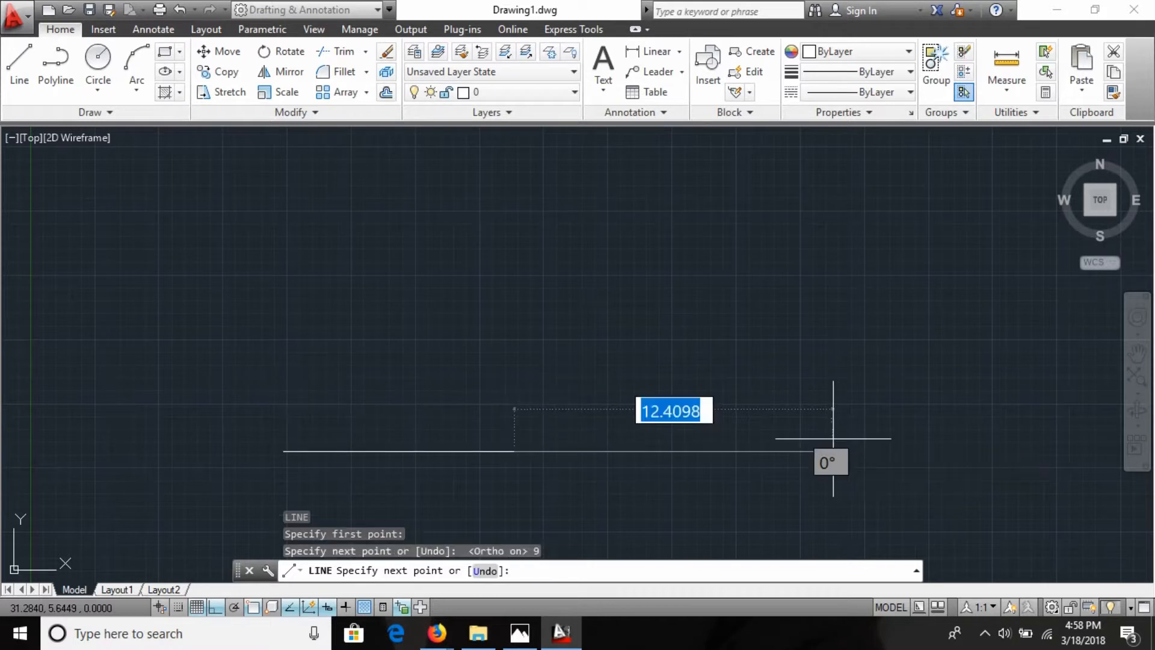
key("Escape")
Draw a vertical line 12.10 units long upward from the left end of the horizontal line.
type("l")
key("Return")
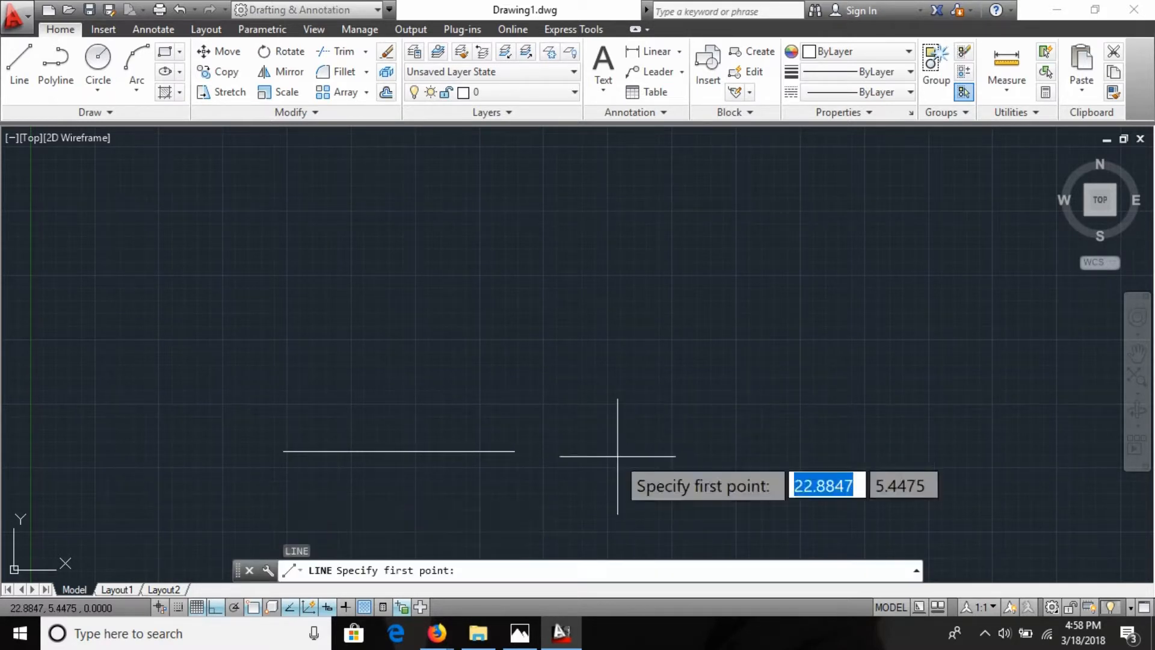
left_click(284, 451)
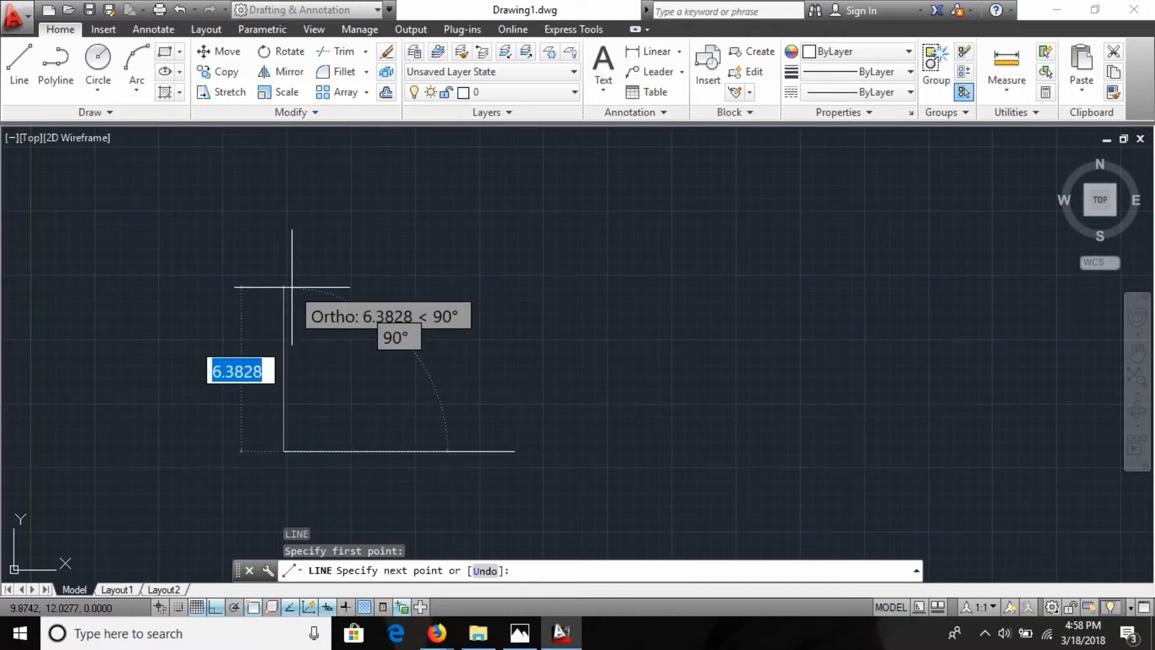
type("12.10")
key("Return")
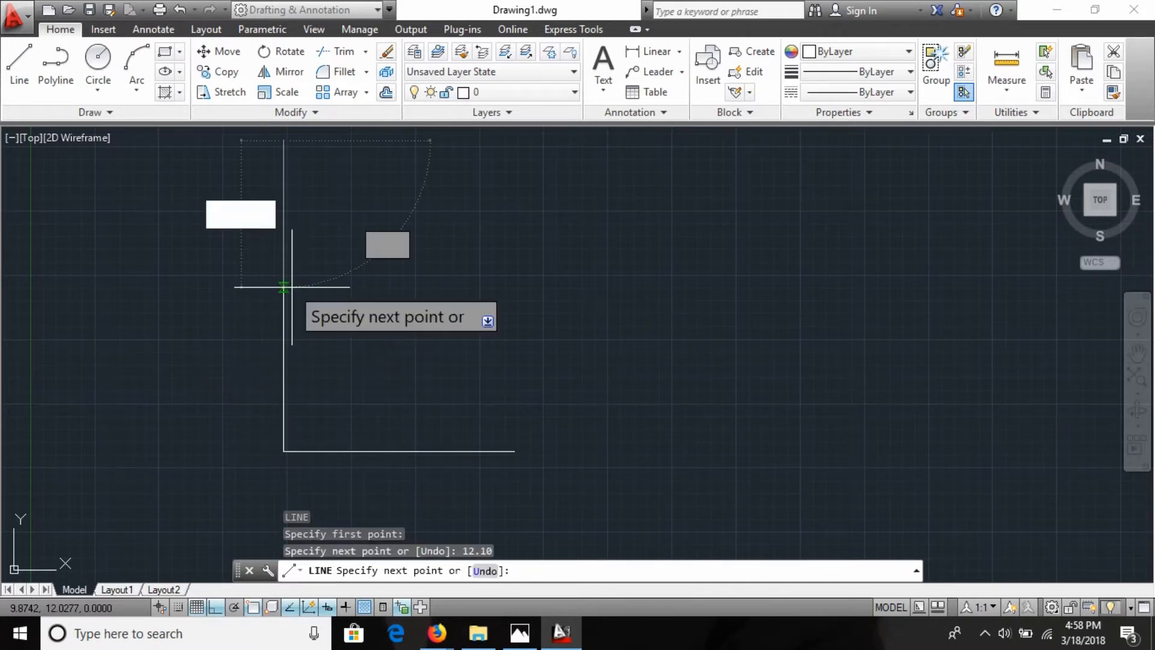
key("Escape")
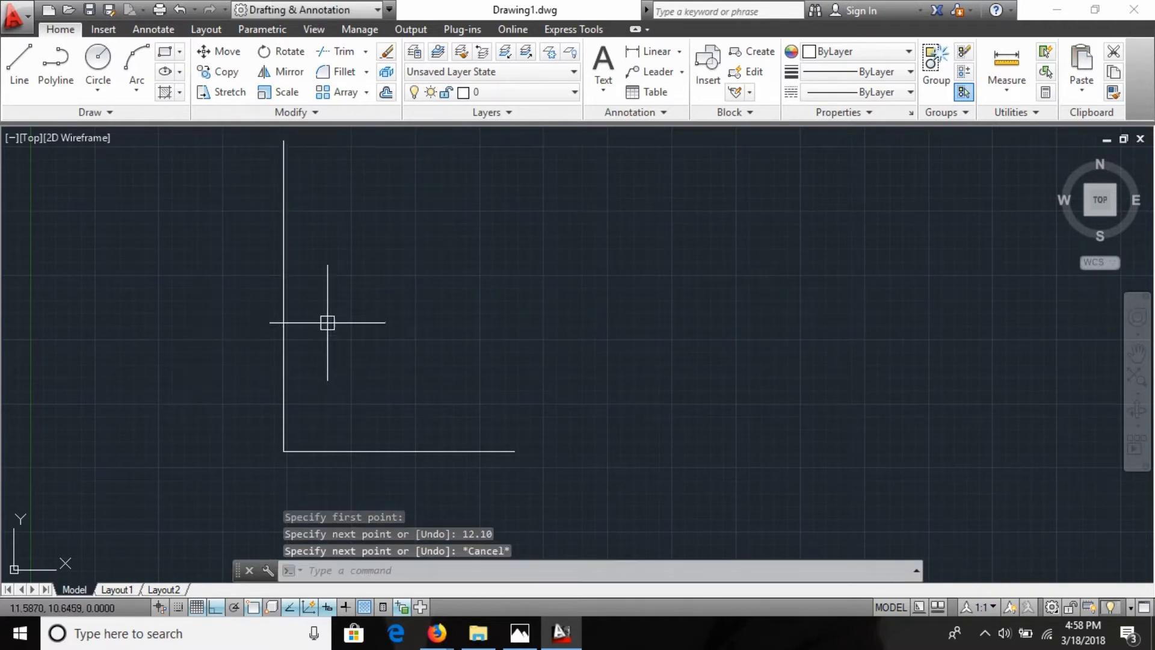
mouse_move(502, 362)
middle_mouse_down()
mouse_move(678, 377)
mouse_move(749, 353)
middle_mouse_up()
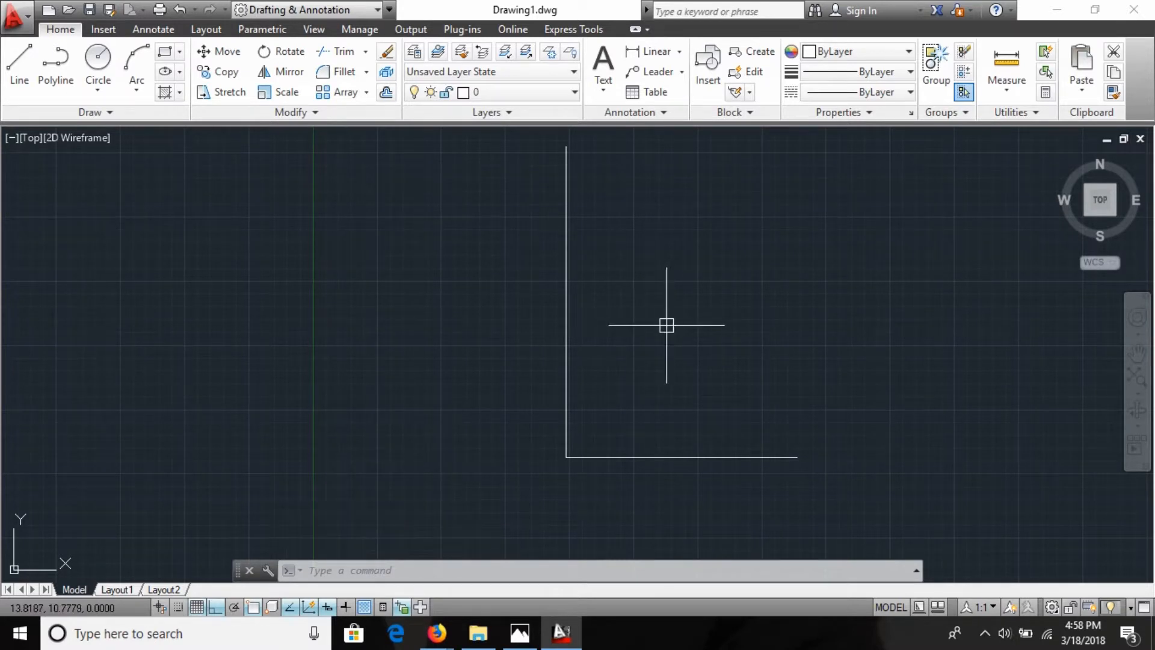
type("0.2")
key("Return")
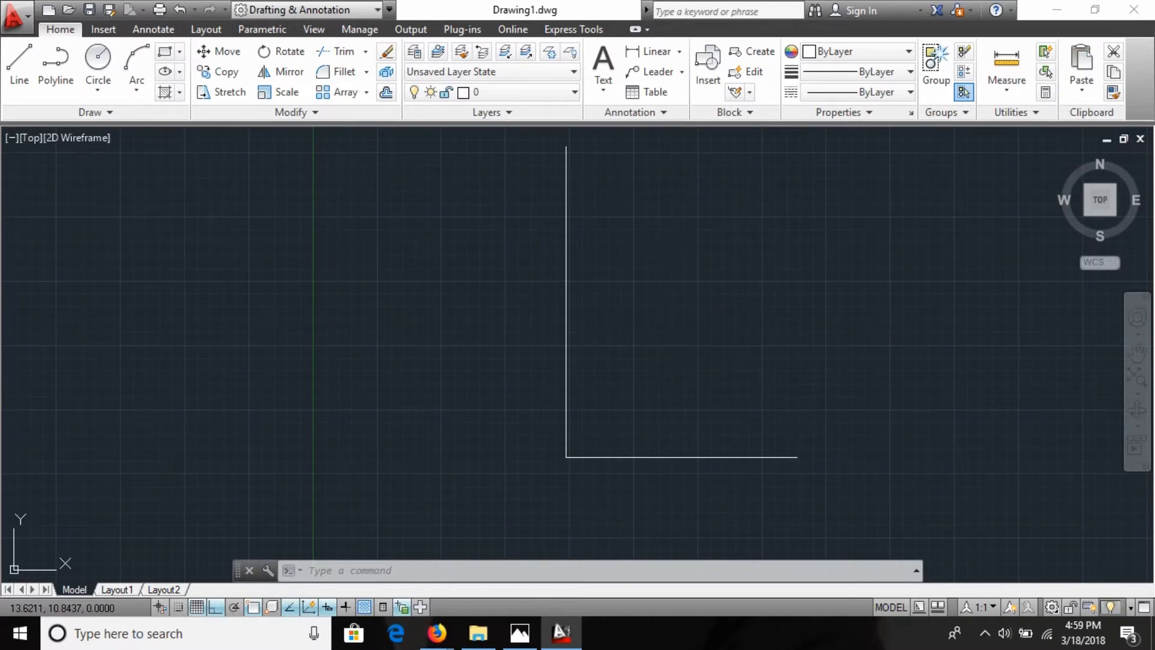
key("Escape")
Offset the bottom horizontal line upward and the left vertical line to the right by 0.2 to give both outer walls thickness.
type("o")
key("Return")
type("0.2")
key("Return")
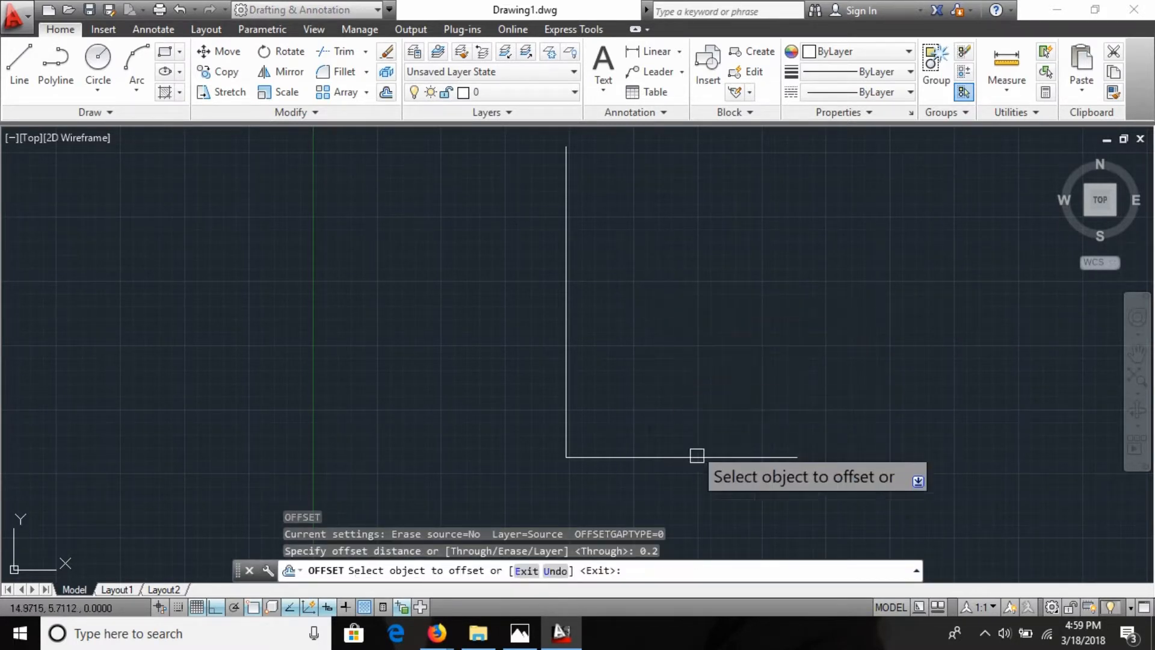
left_click(730, 456)
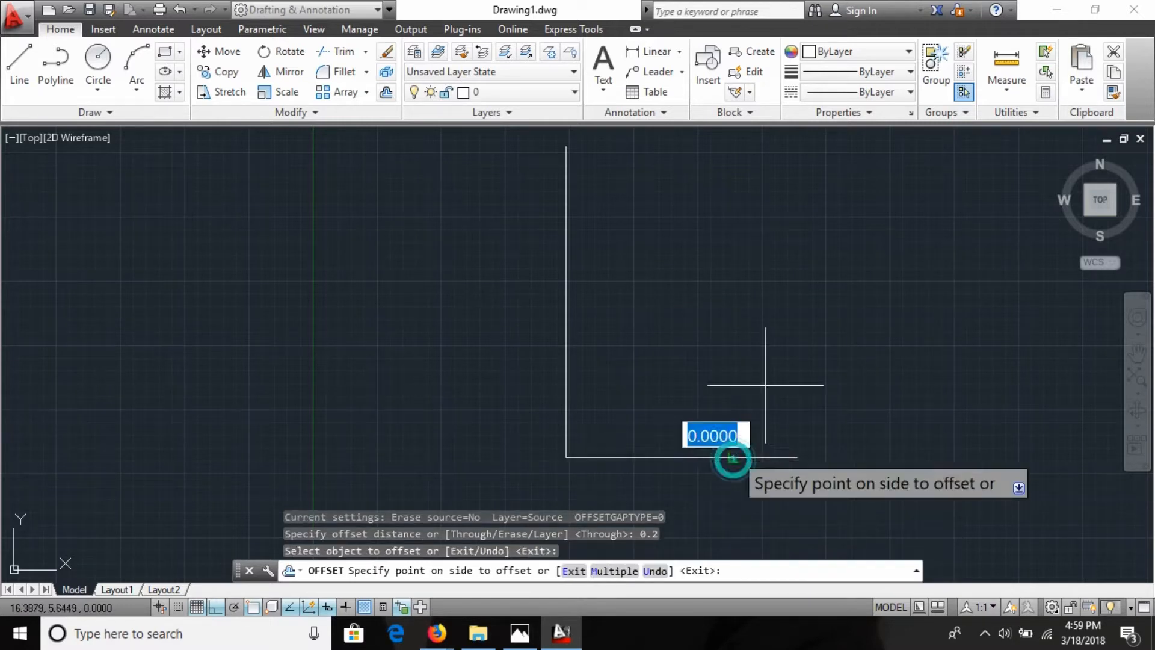
left_click(768, 303)
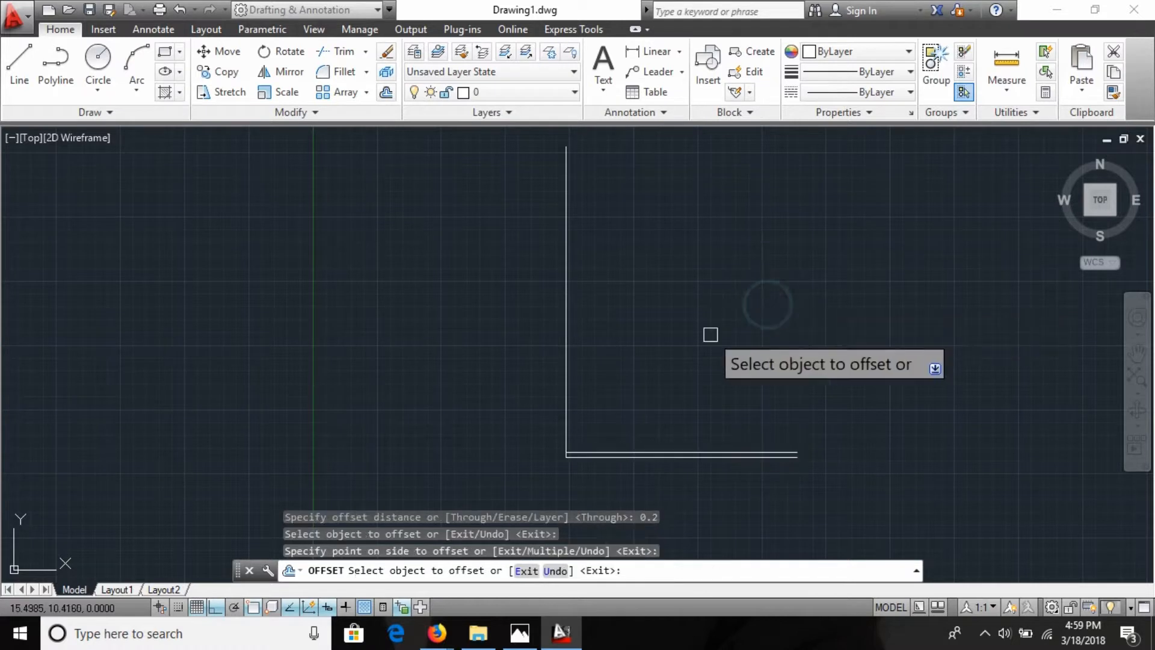
left_click(564, 337)
left_click(830, 304)
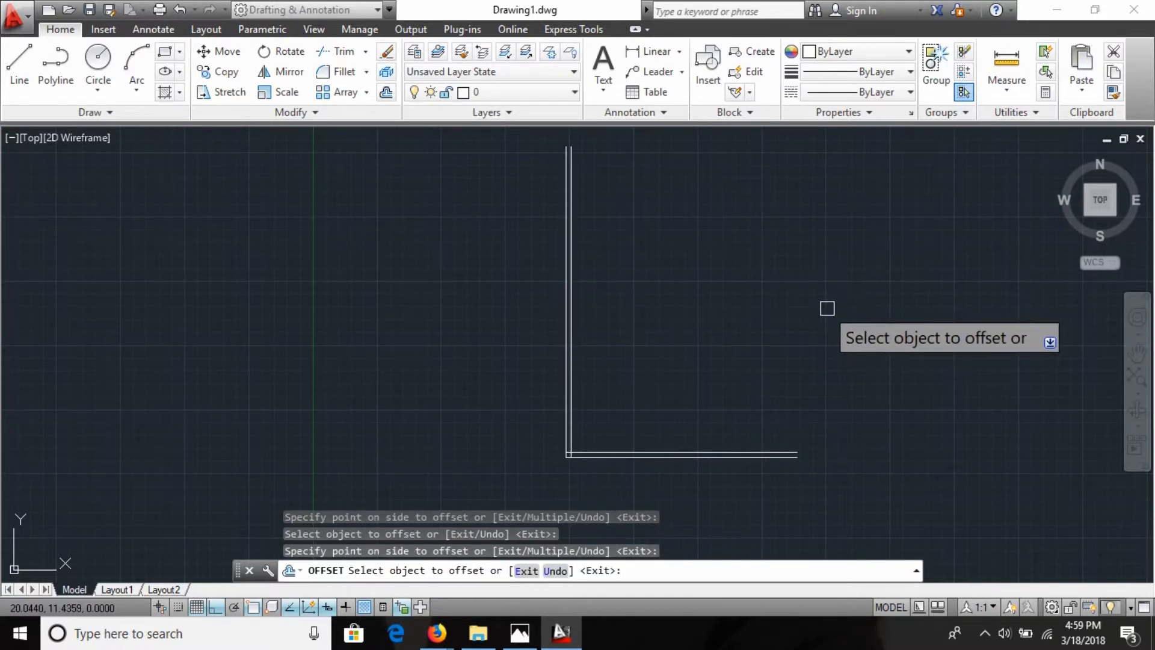
key("Escape")
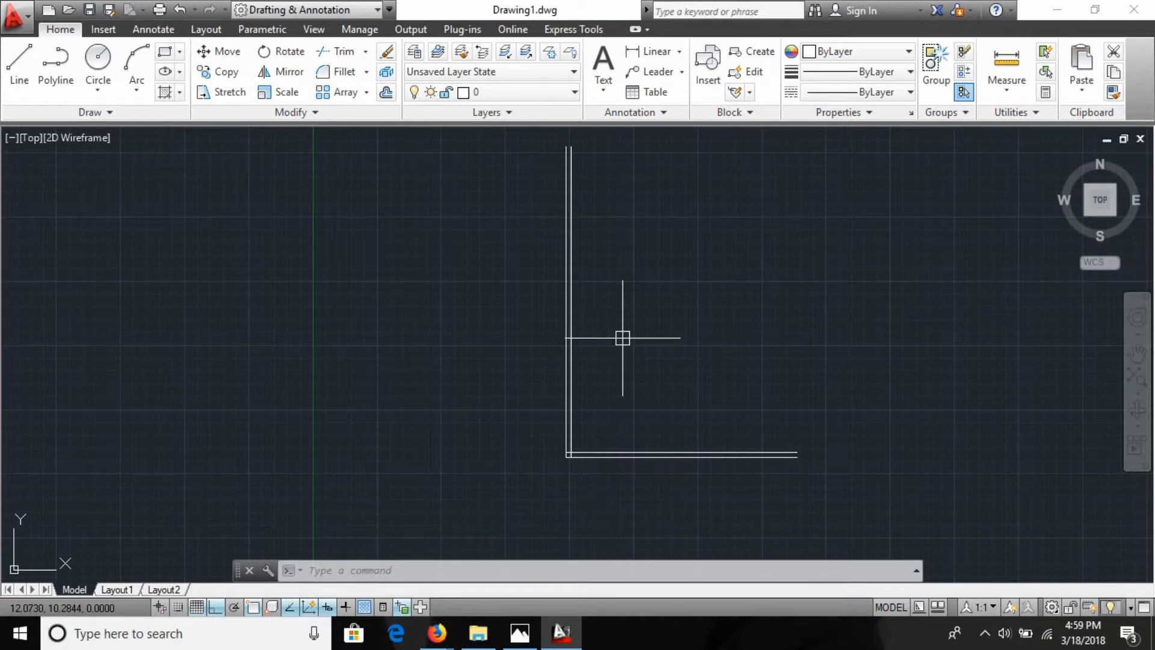
Check the living hall's width on the plan in Photos, and offset the left wall's inner line 3.60 to the right in AutoCAD.
key("alt+Tab")
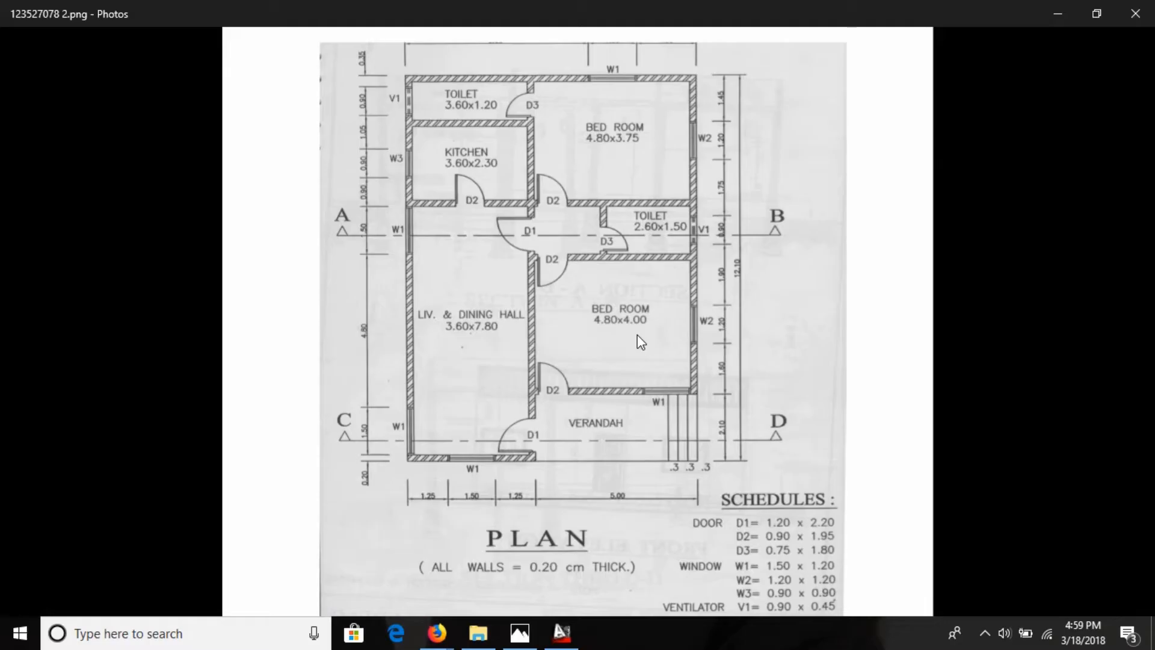
key("alt+Tab")
key("alt+Tab")
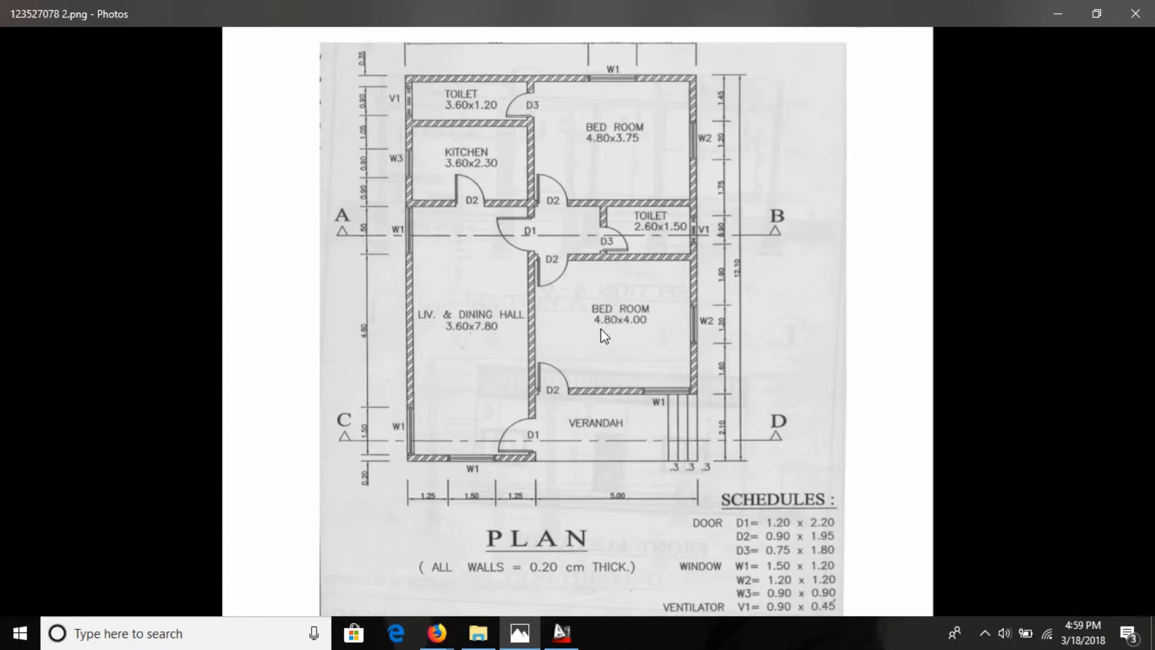
key("alt+Tab")
type("o")
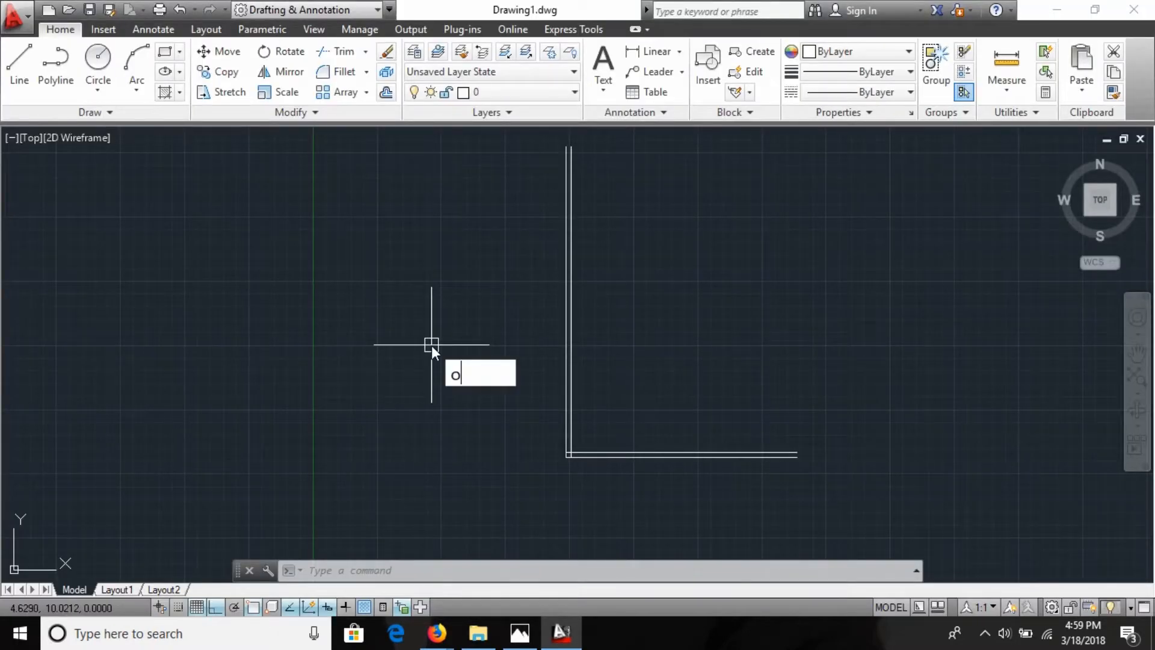
key("Return")
type("3.60")
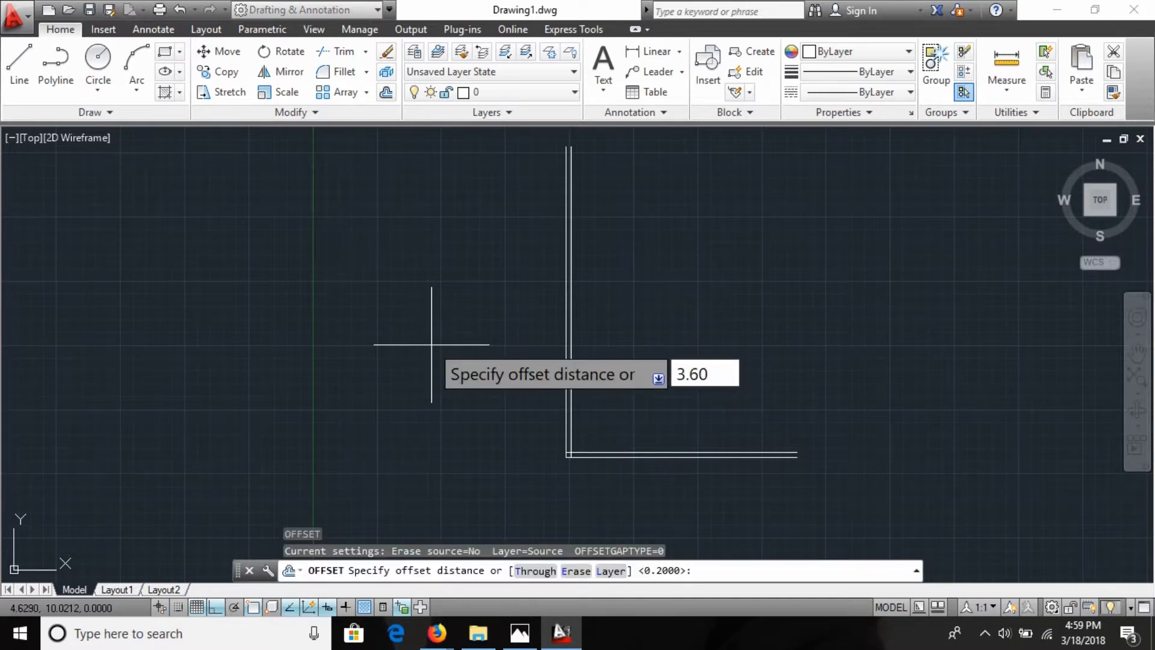
key("Return")
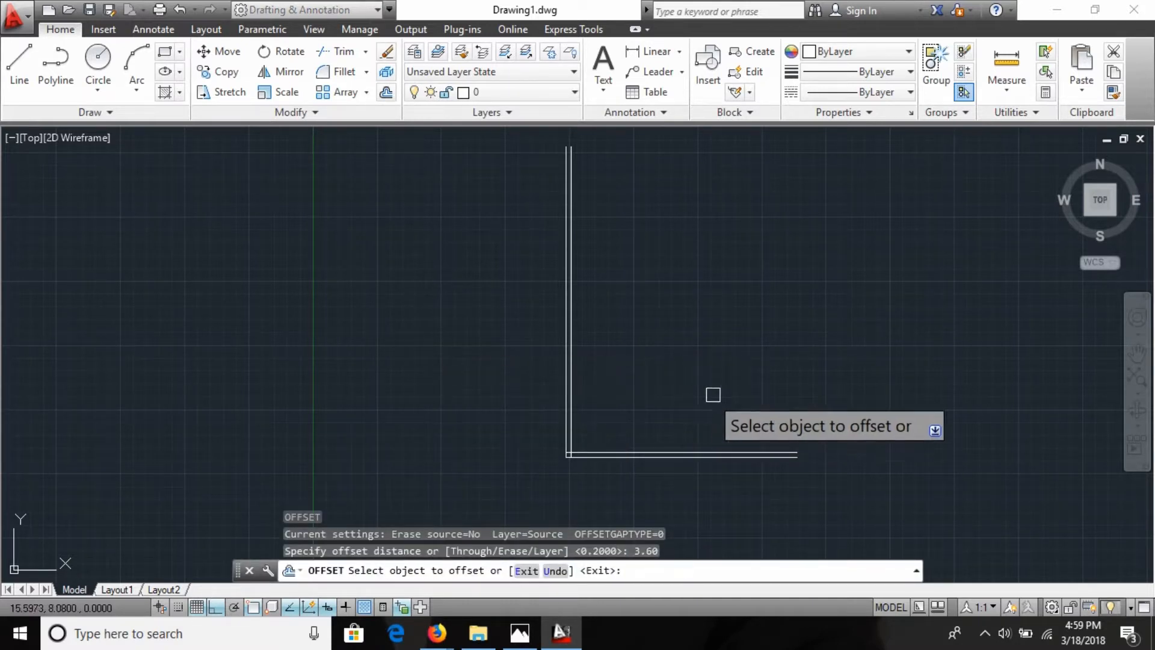
left_click(573, 363)
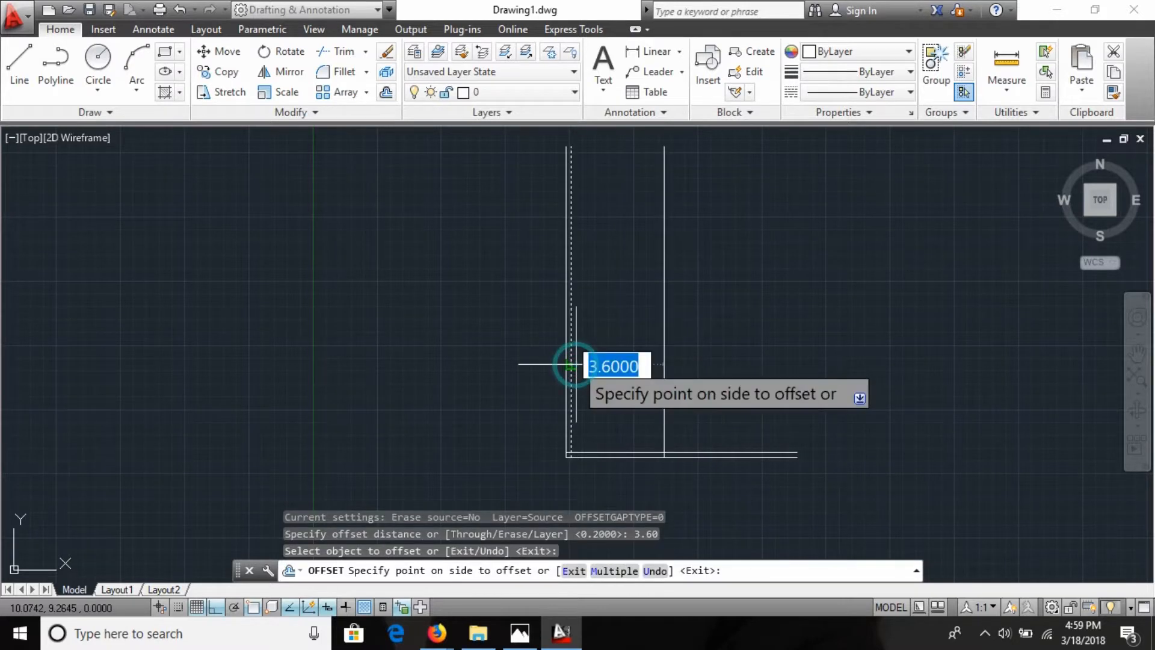
left_click(739, 337)
key("Escape")
key("Escape")
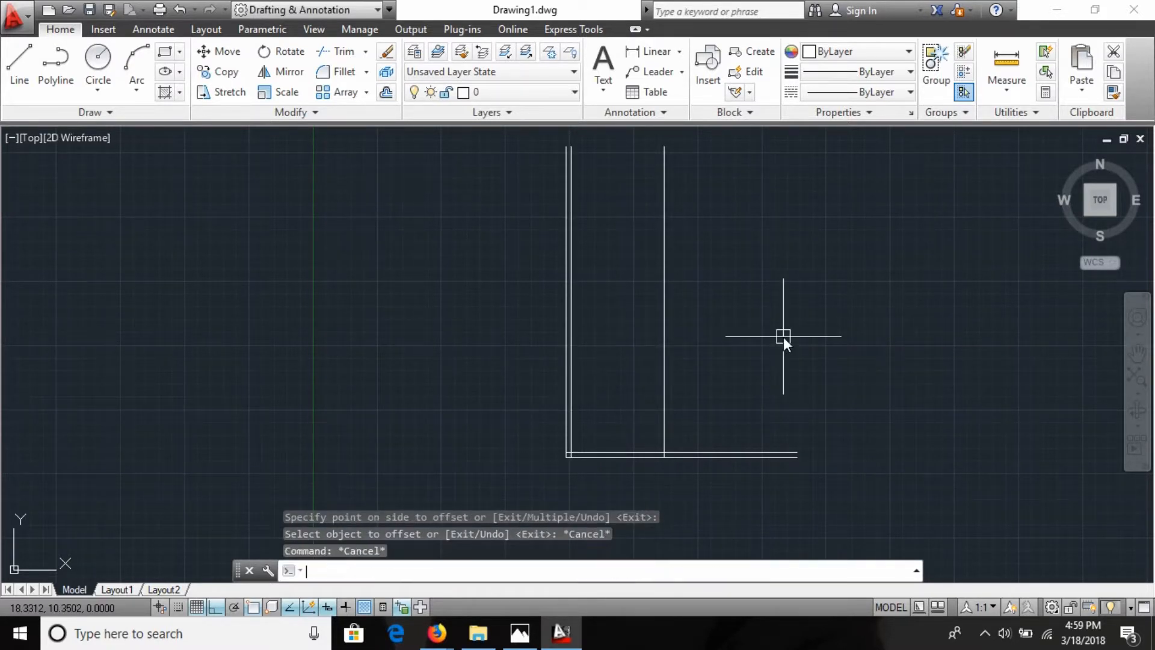
Offset the single vertical line between the rooms 0.2 to the right to form the middle wall.
type("o")
key("Return")
type("0.2")
key("Return")
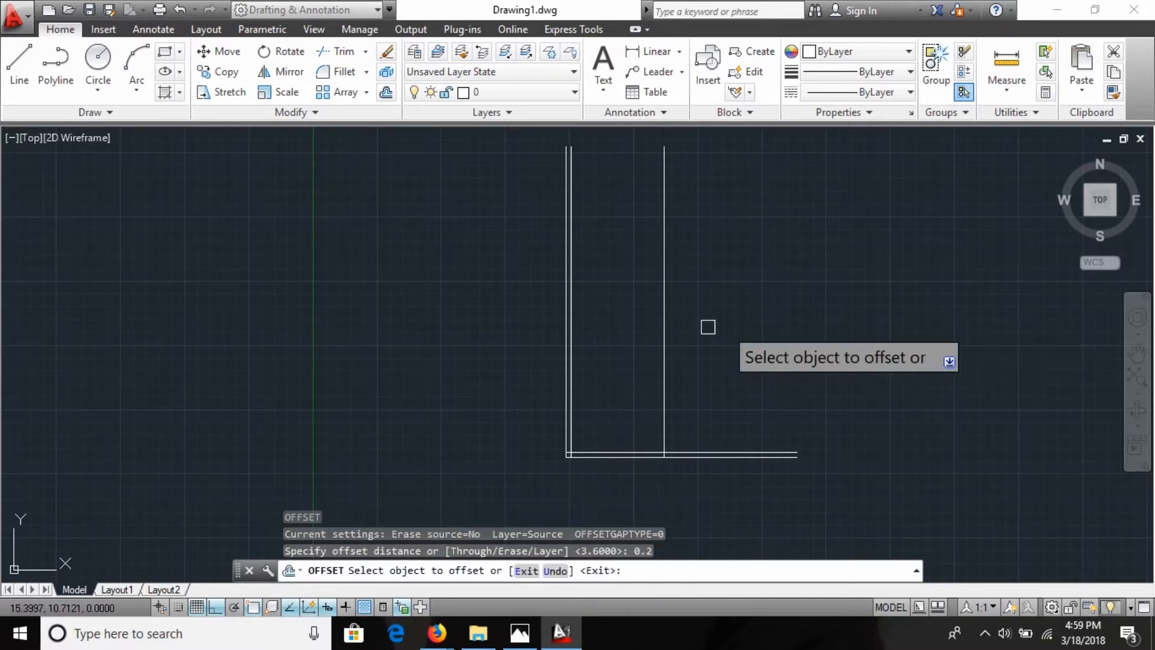
left_click(663, 329)
left_click(779, 307)
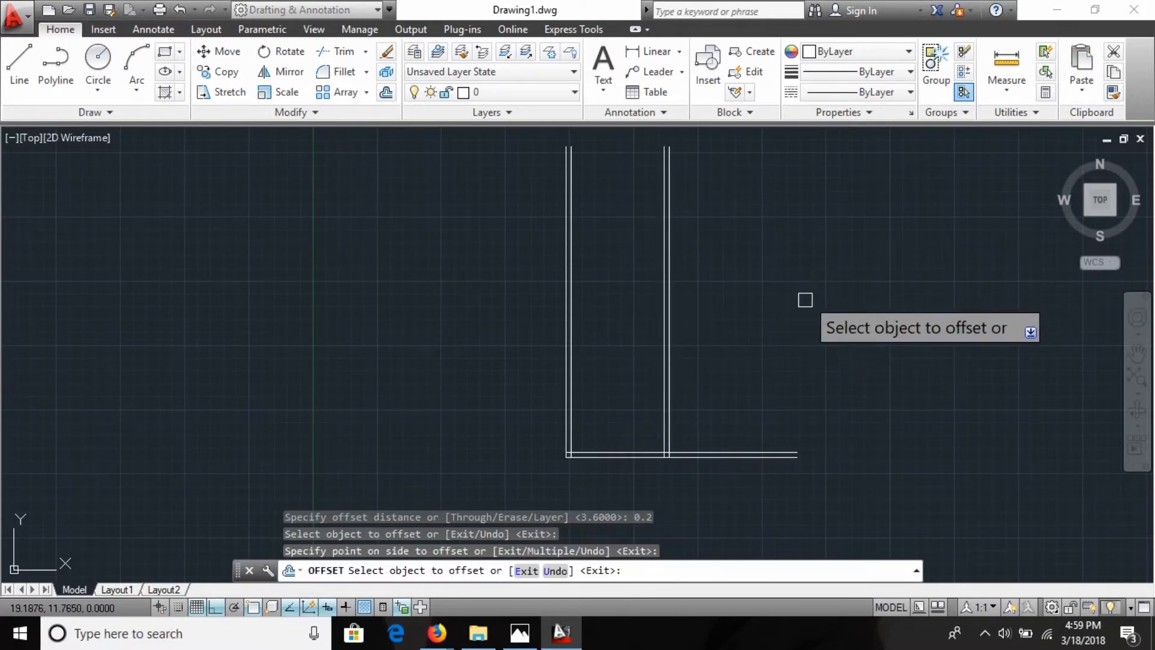
key("Escape")
Offset the middle wall's right line 4.80 to the right as the inner face of the right outer wall.
type("o")
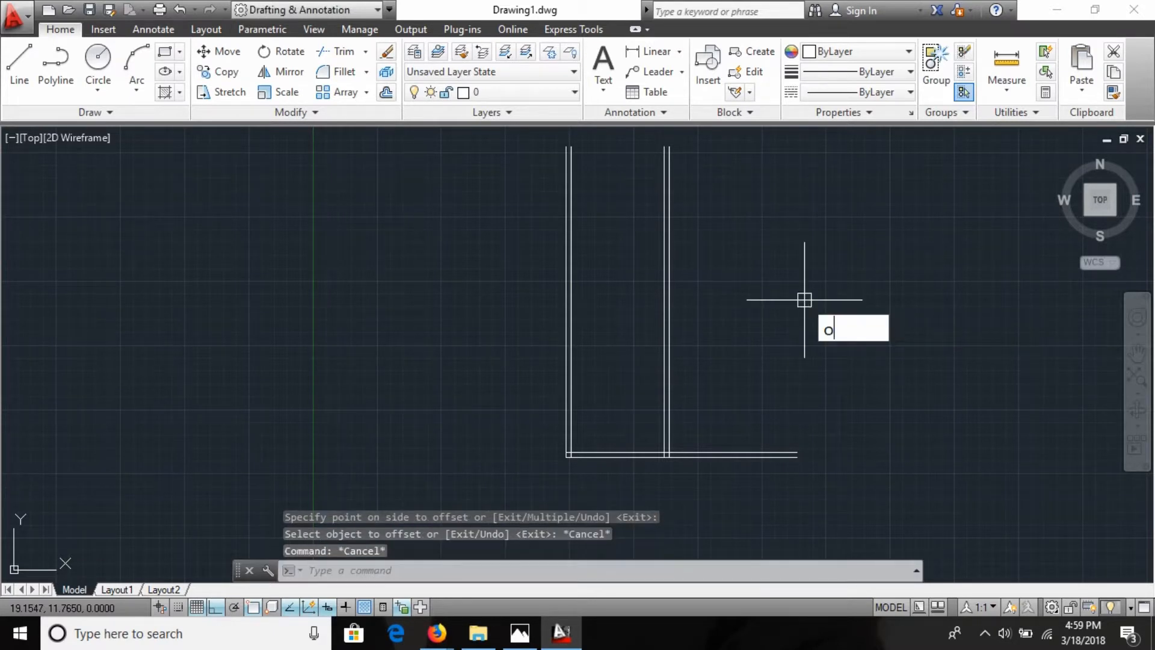
key("Return")
type("4.80")
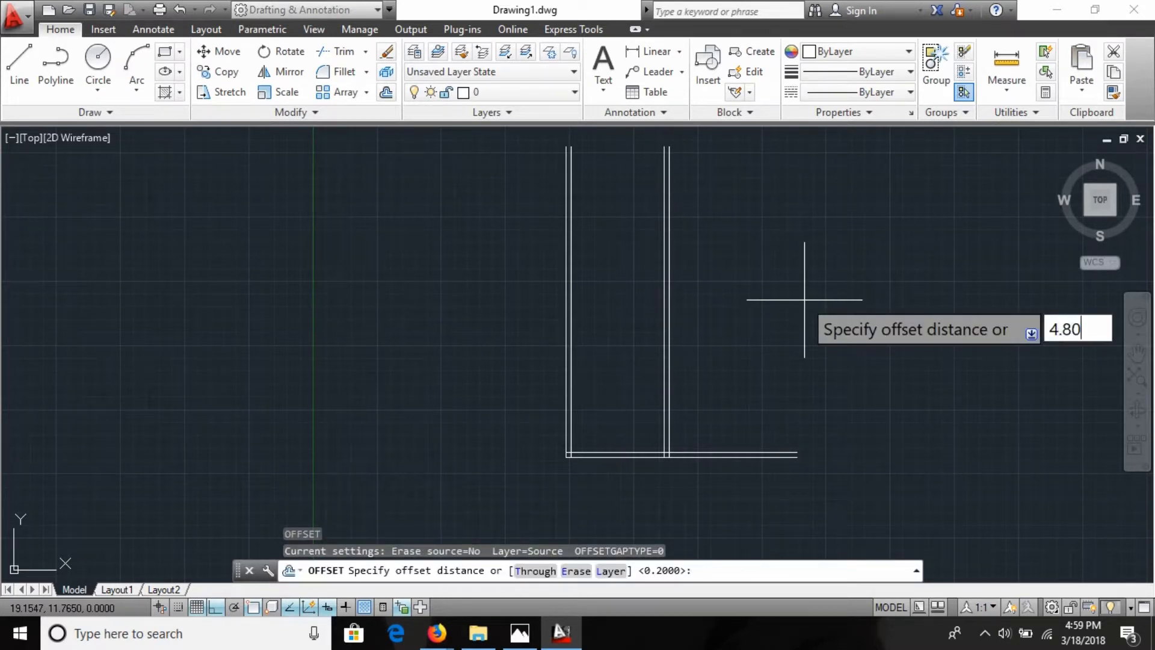
key("Return")
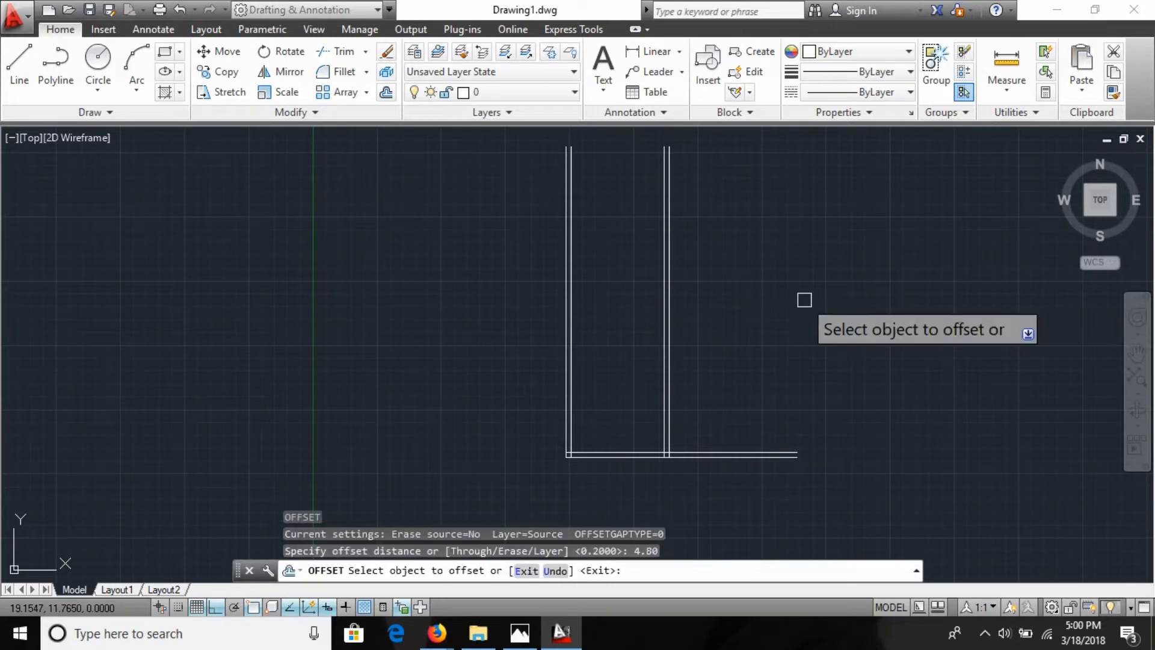
left_click(669, 347)
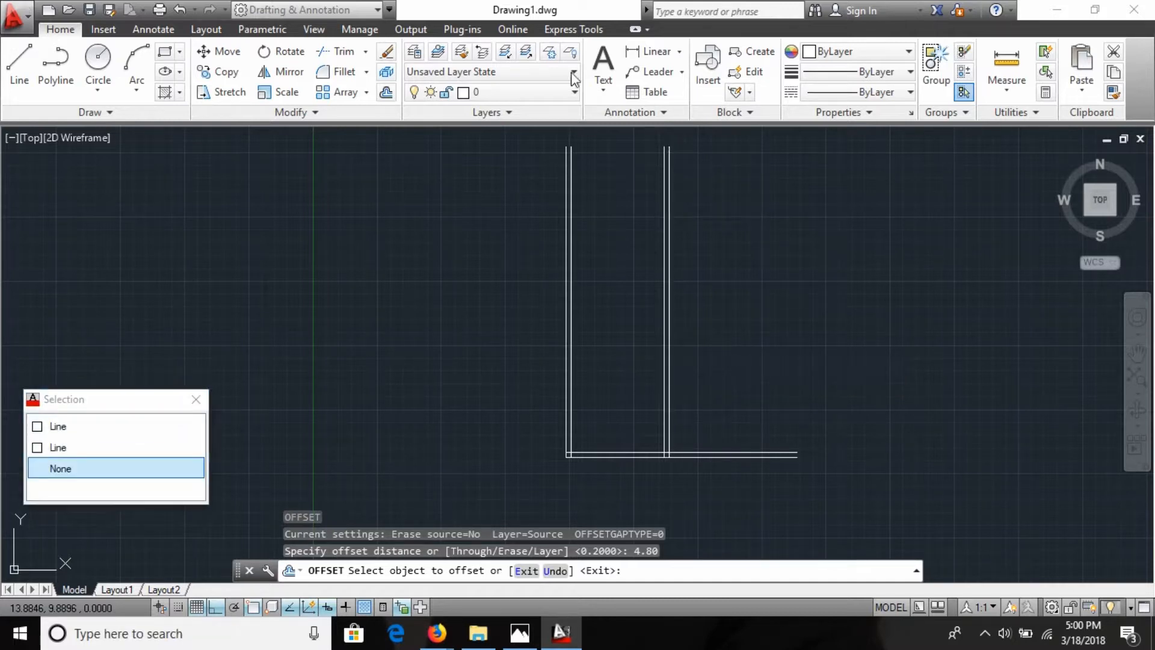
left_click(750, 293)
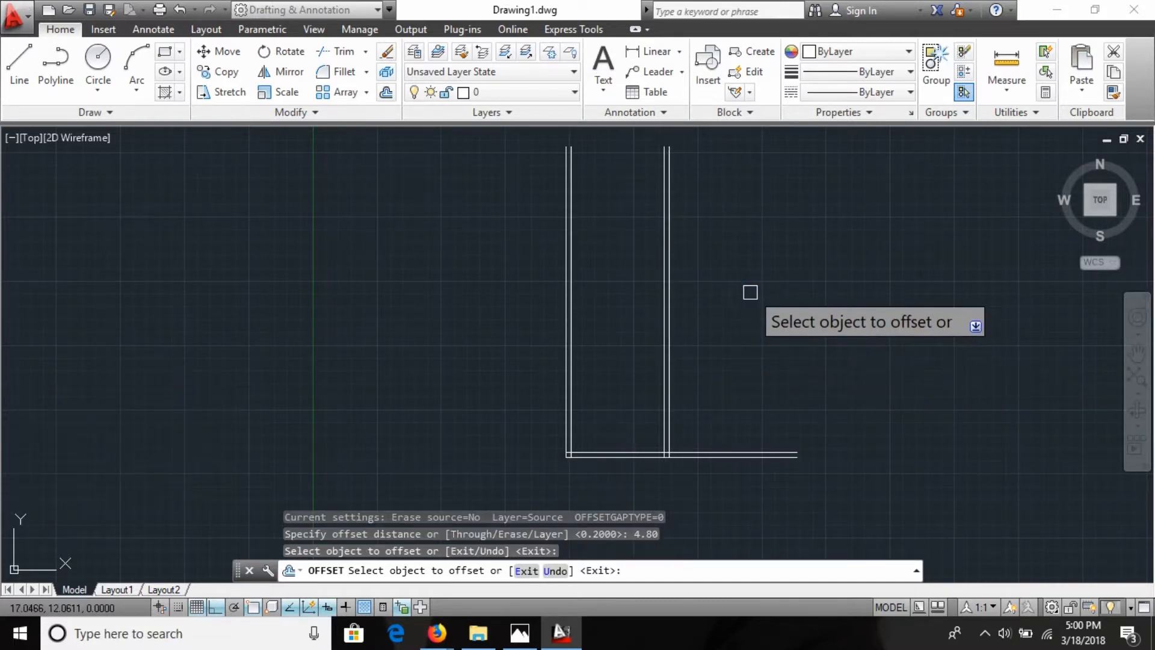
left_click(668, 322)
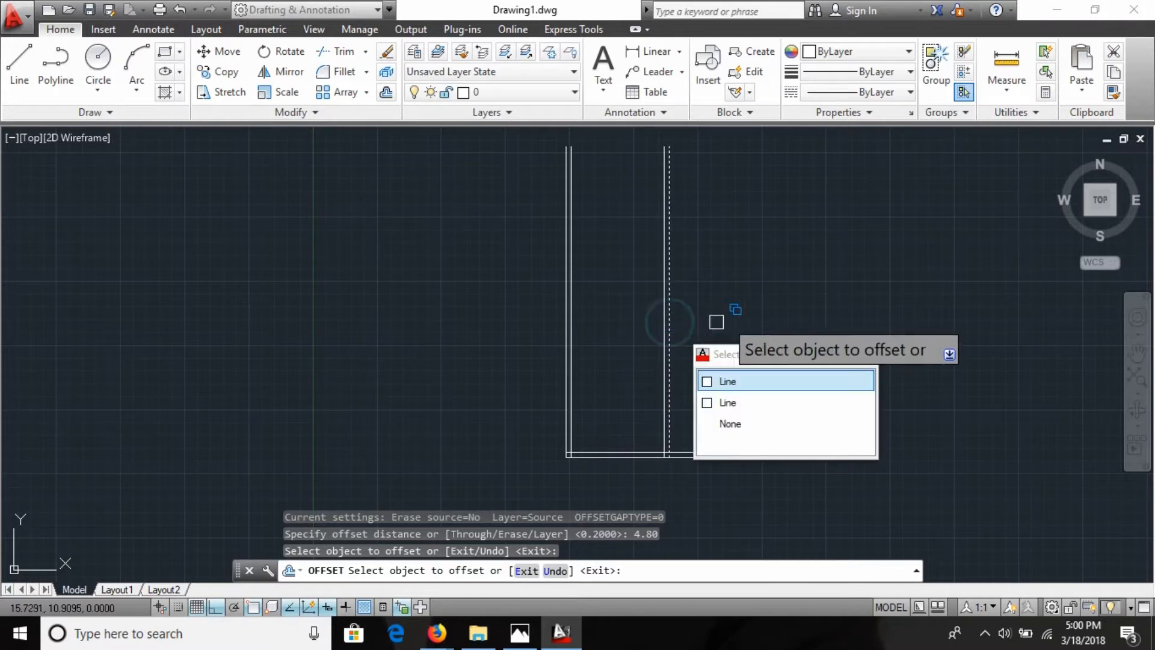
left_click(750, 381)
left_click(749, 380)
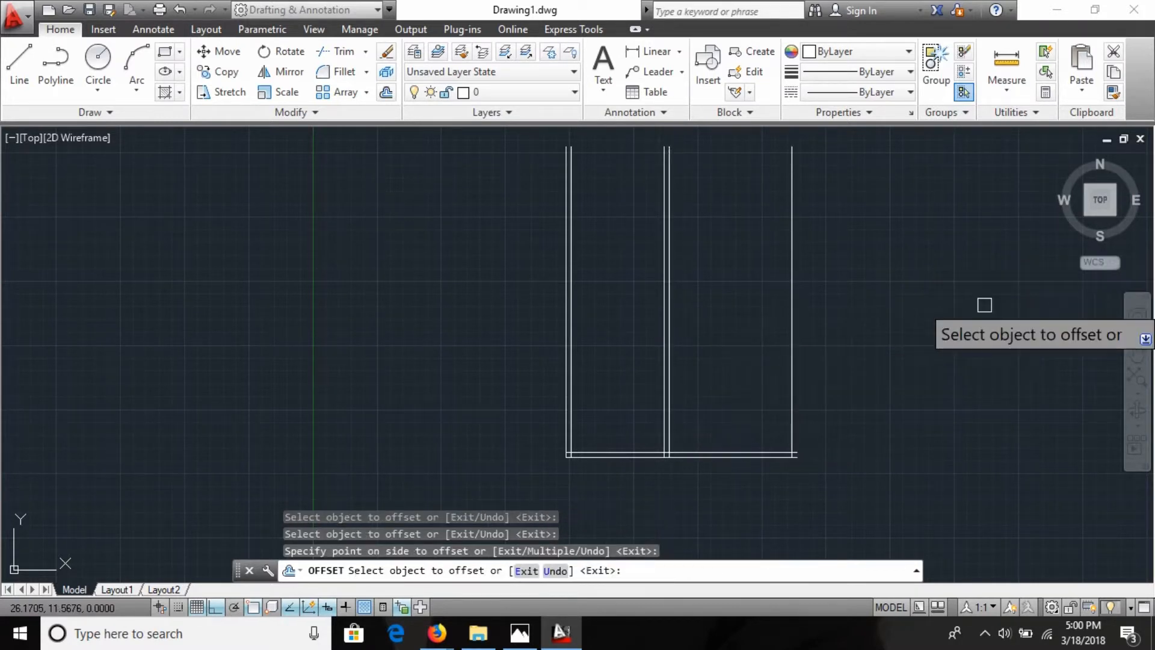
key("Escape")
Offset the rightmost vertical line 0.2 outward to complete the right outer wall.
type("o")
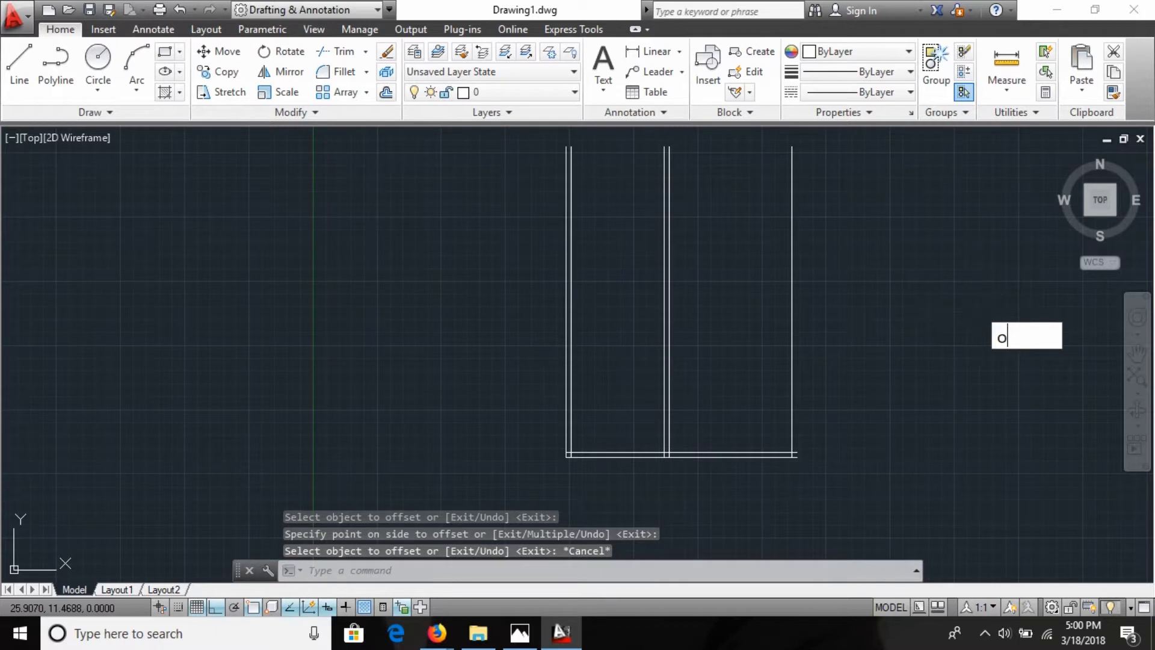
key("Return")
type("0.2")
key("Return")
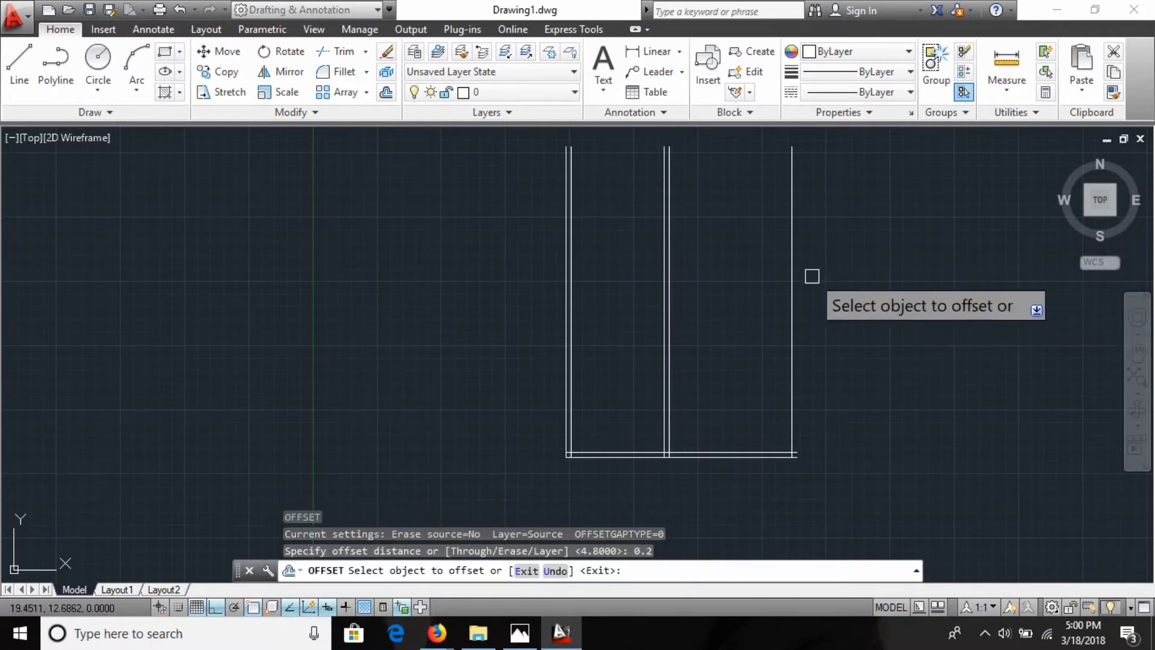
left_click(791, 278)
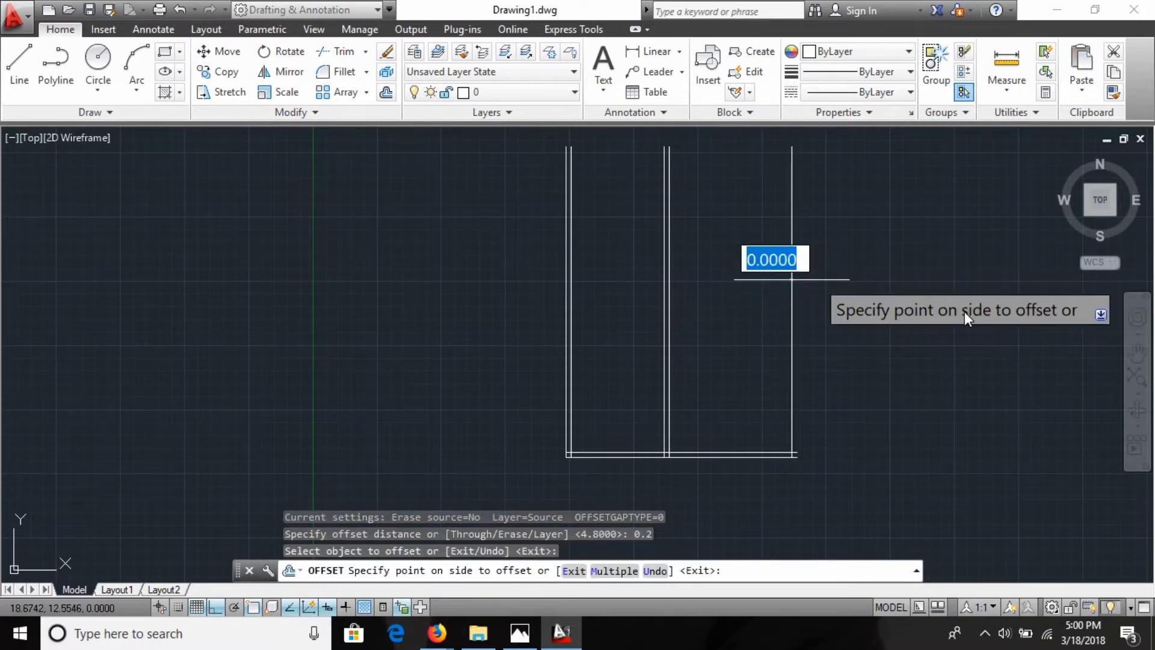
left_click(940, 256)
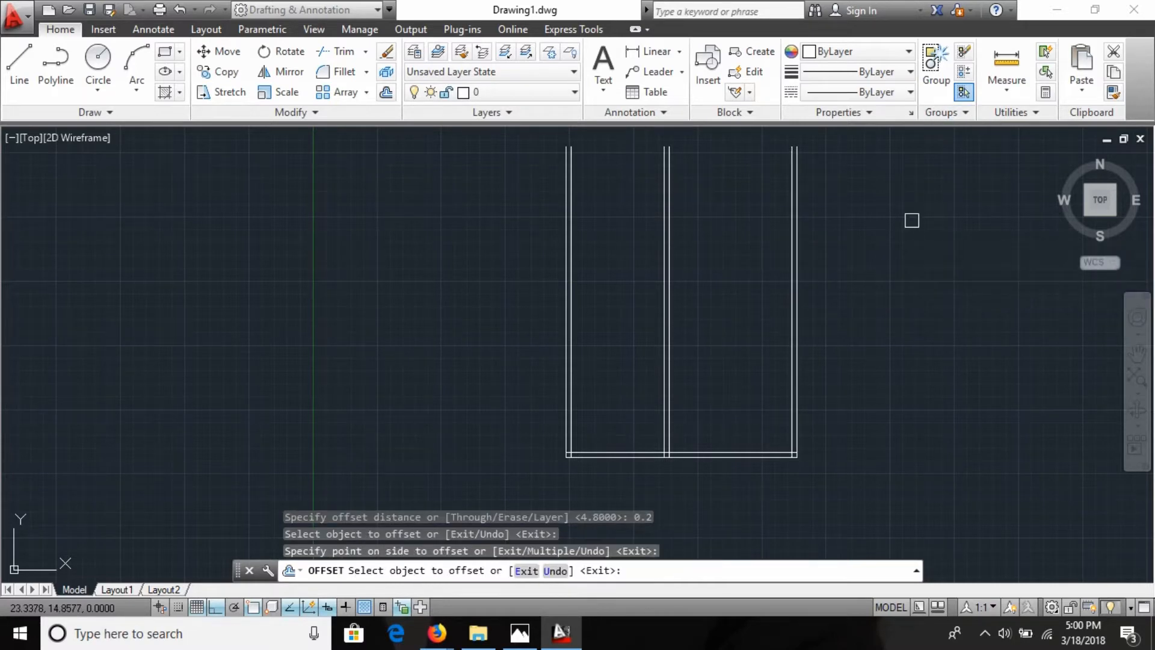
key("Escape")
Check the living hall's length on the plan in Photos, and offset the bottom wall's inner line 7.80 upward in AutoCAD.
key("alt+Tab")
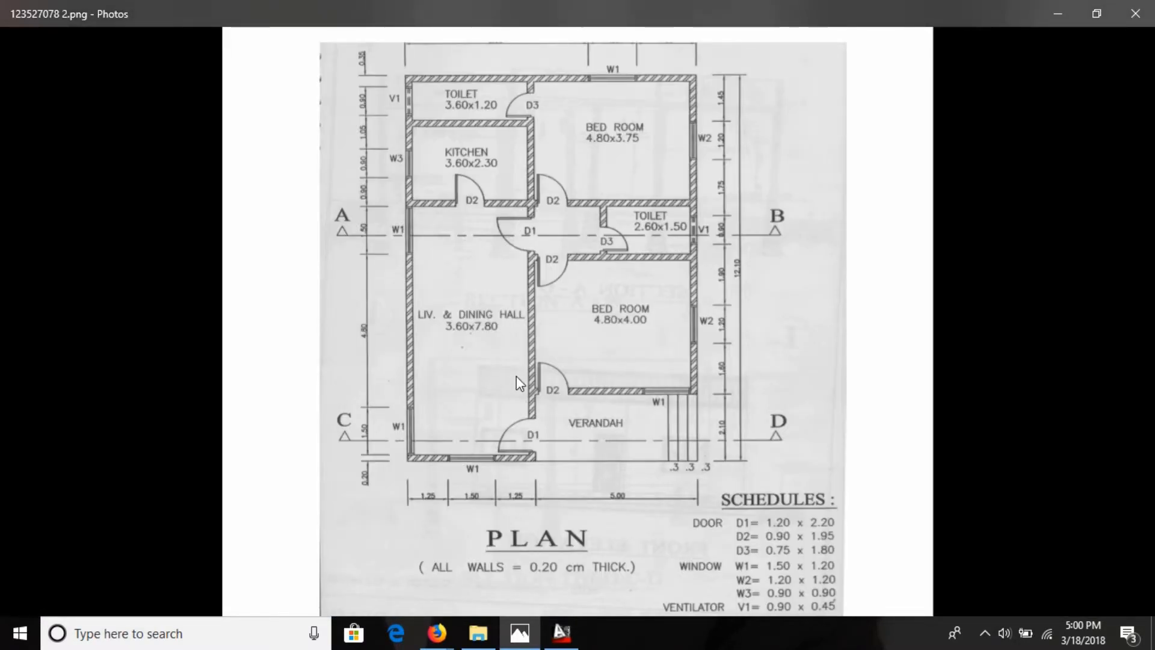
key("alt+Tab")
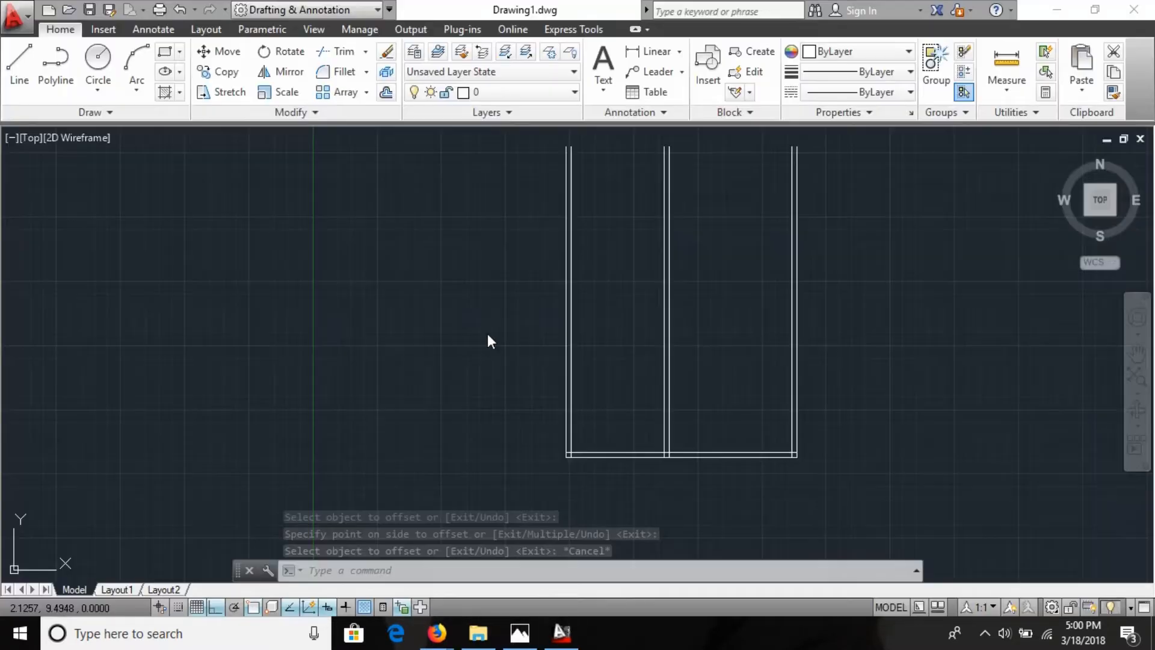
type("o")
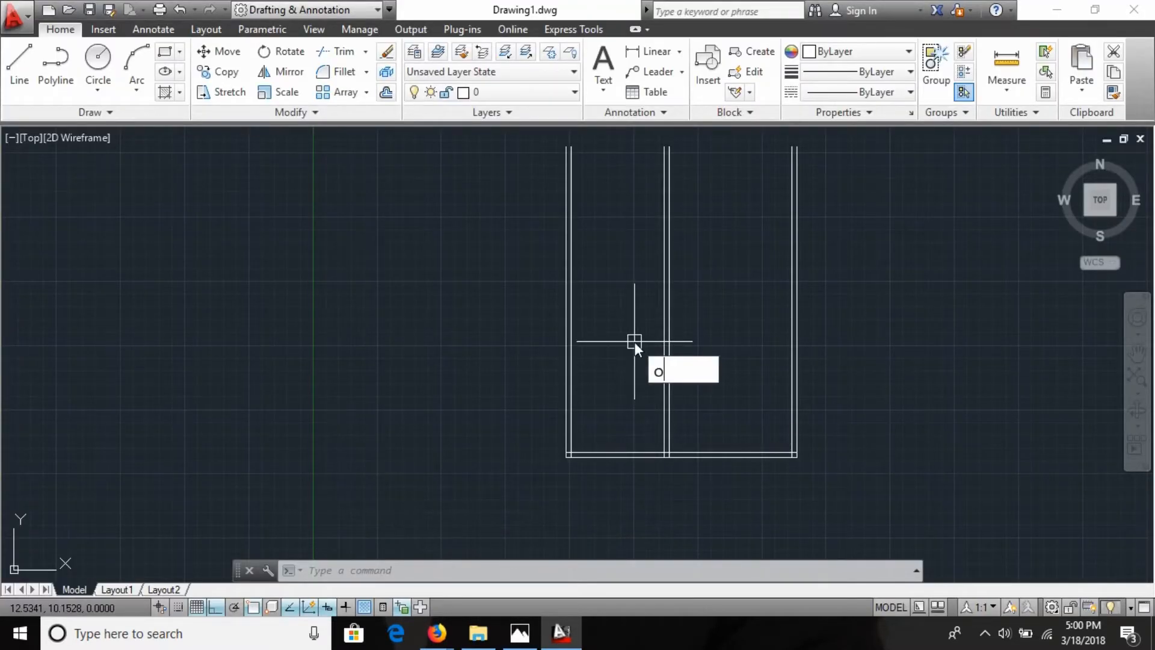
key("Return")
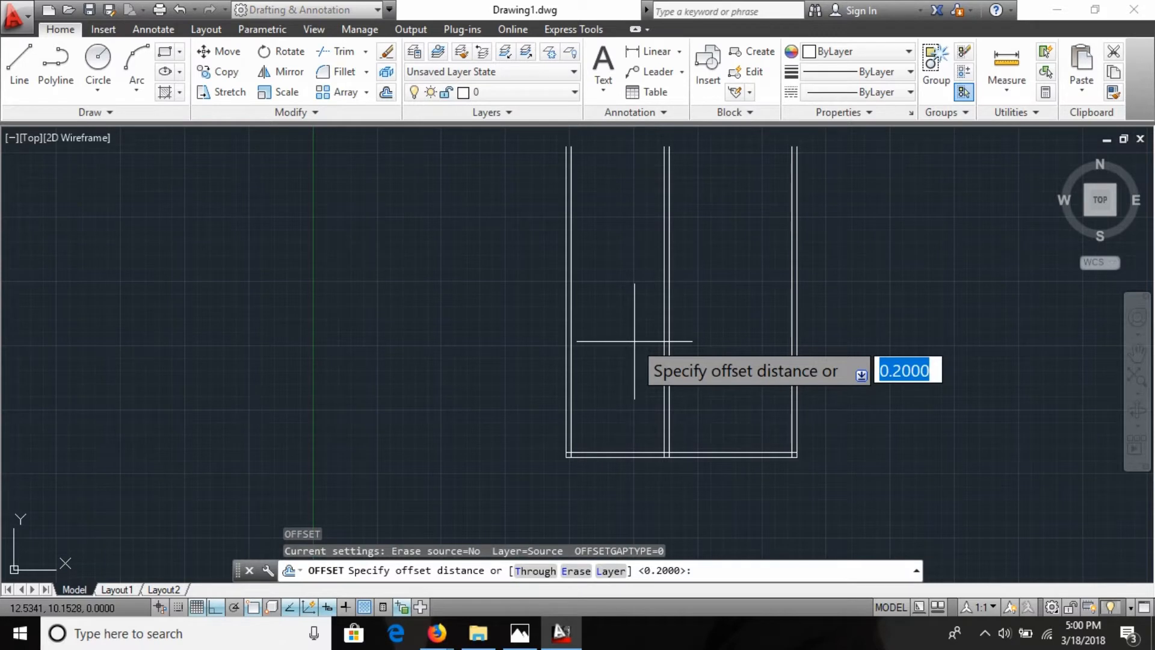
key("Return")
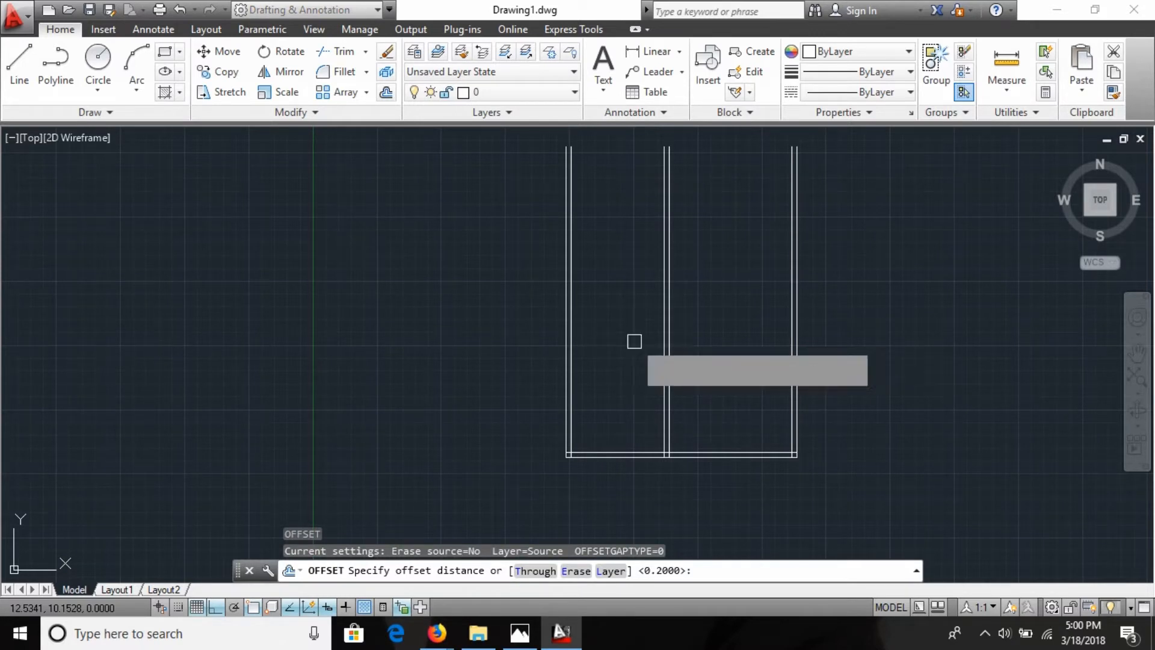
left_click(621, 455)
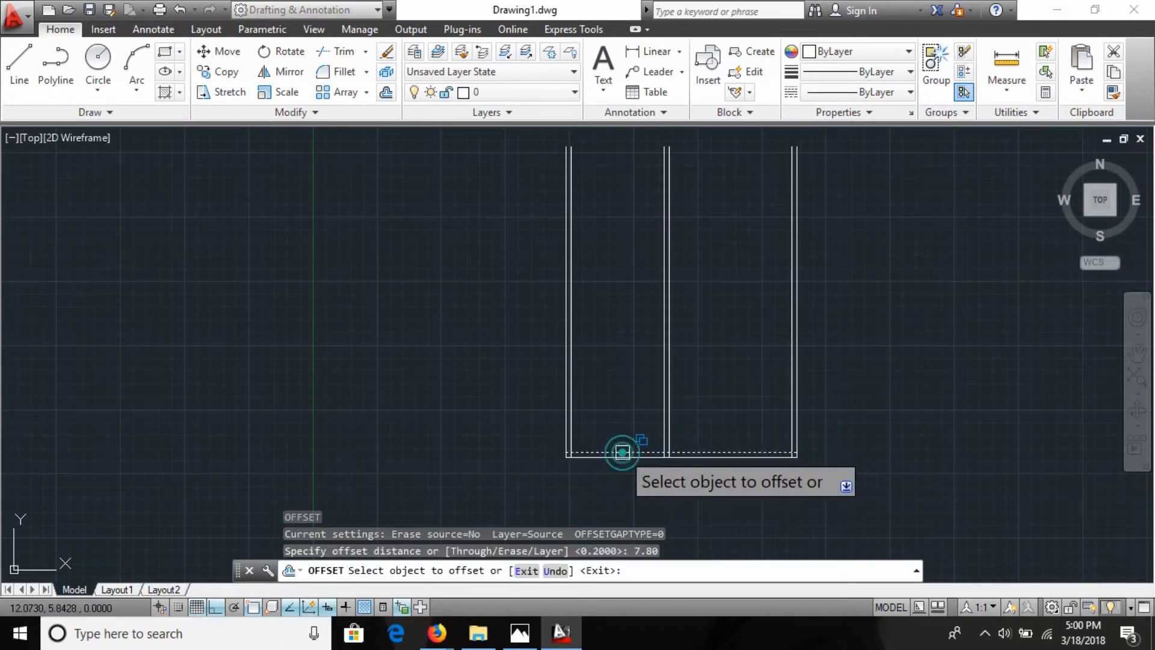
left_click(624, 341)
key("Escape")
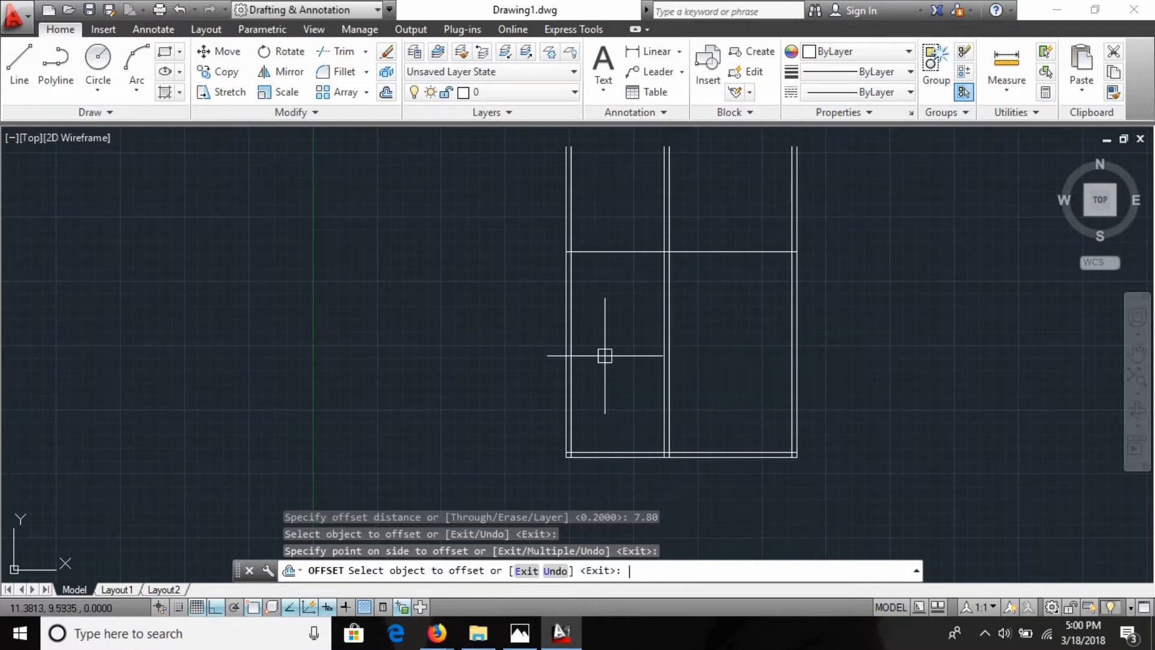
Offset the horizontal line above the living hall 0.2 upward to form the cross wall.
type("o")
key("Return")
type("0.2")
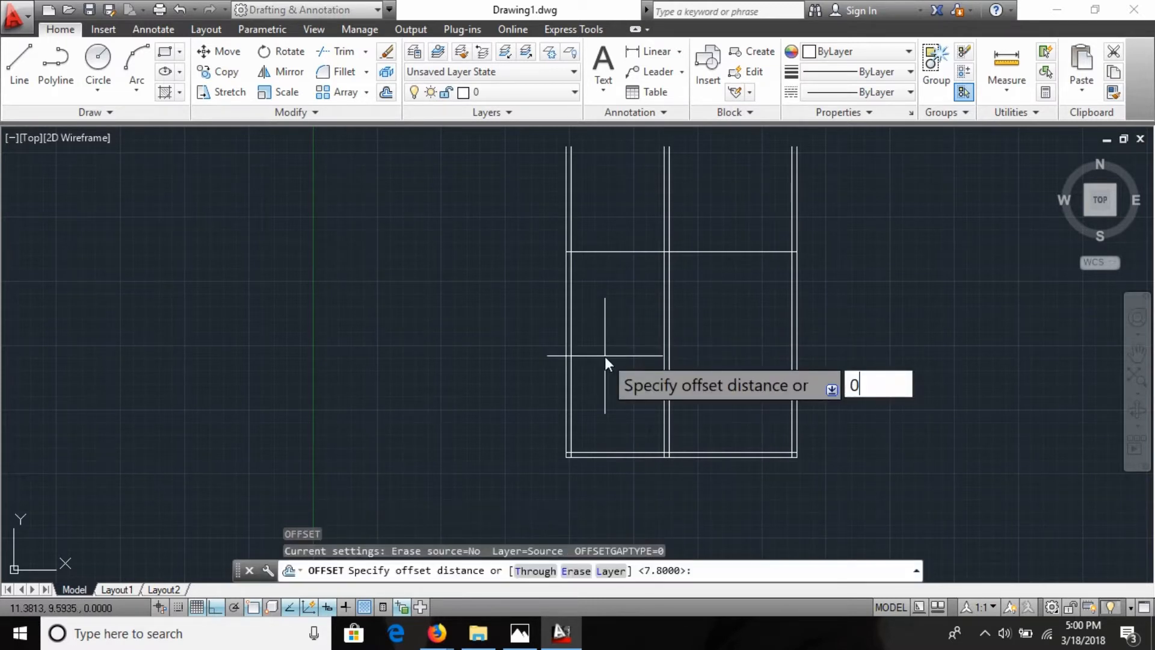
key("Return")
left_click(623, 249)
left_click(600, 216)
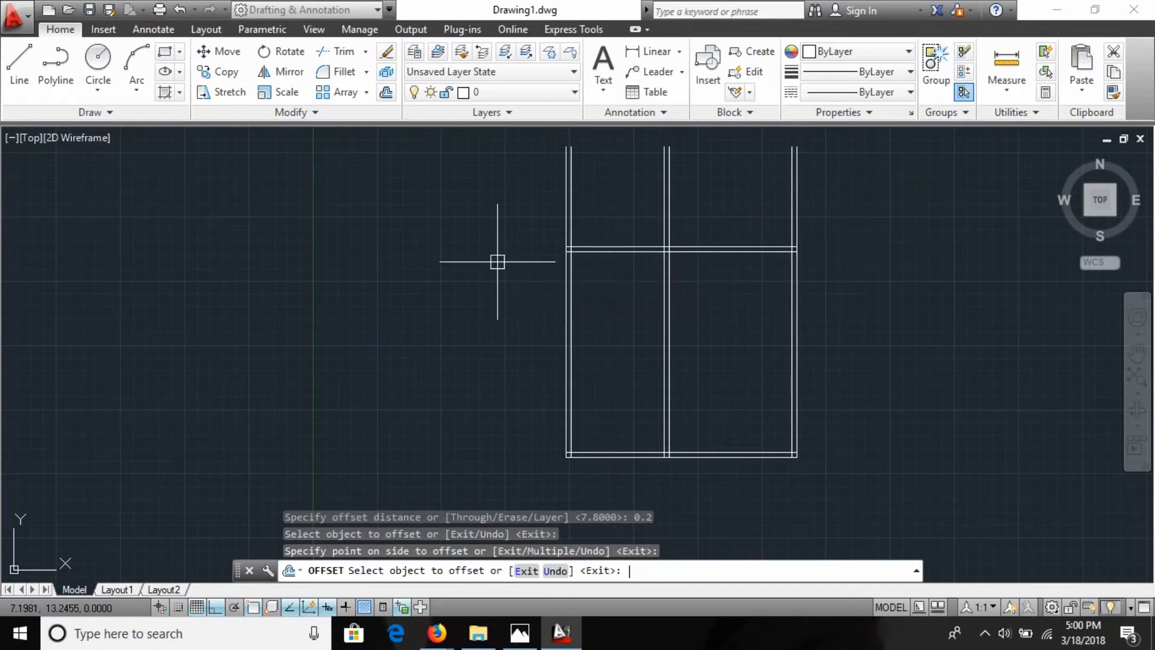
key("Escape")
Offset the upper line of the cross wall above the living hall 2.30 upward.
type("o")
key("Return")
type("2.30")
key("Return")
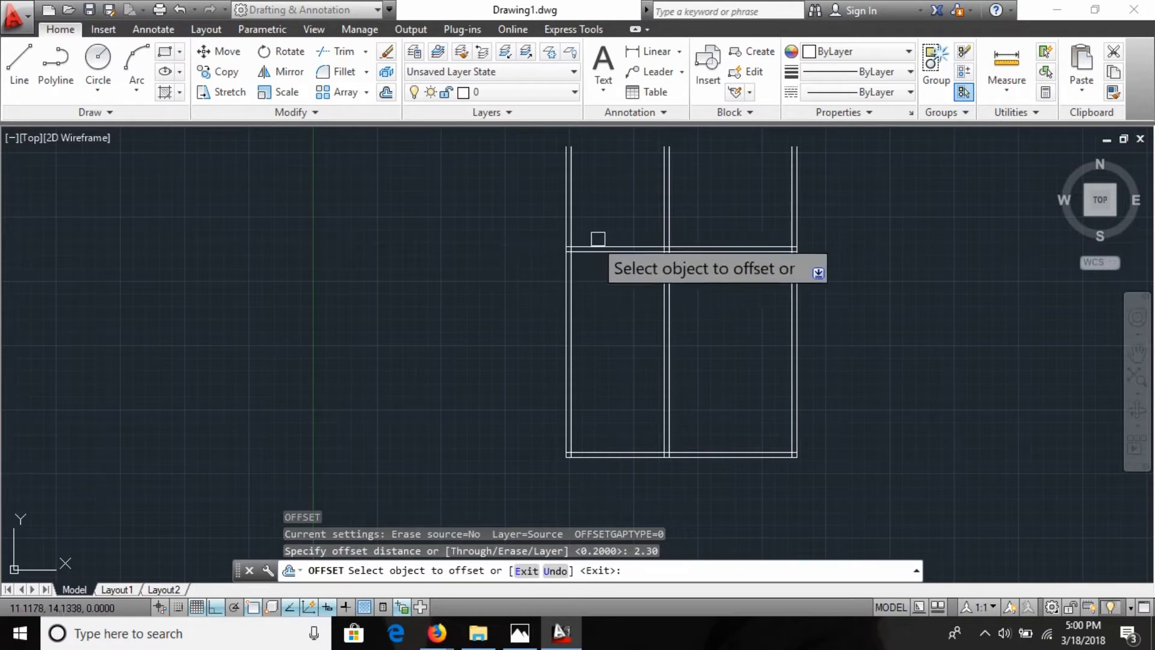
left_click(619, 247)
left_click(679, 305)
left_click(619, 181)
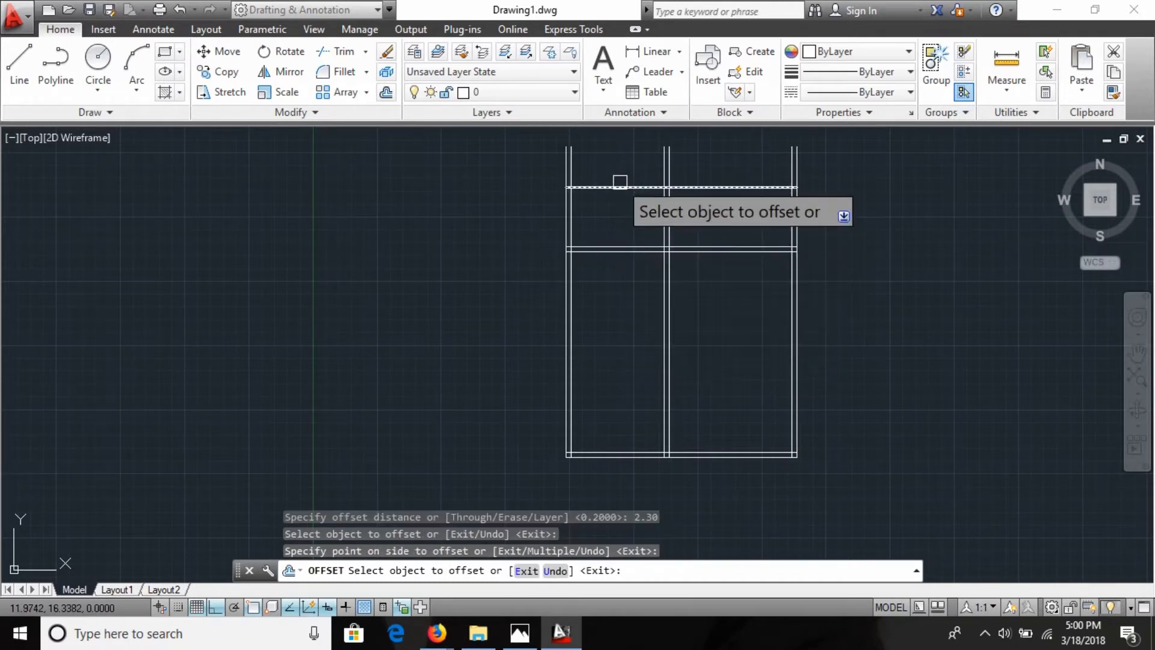
type("o")
key("Return")
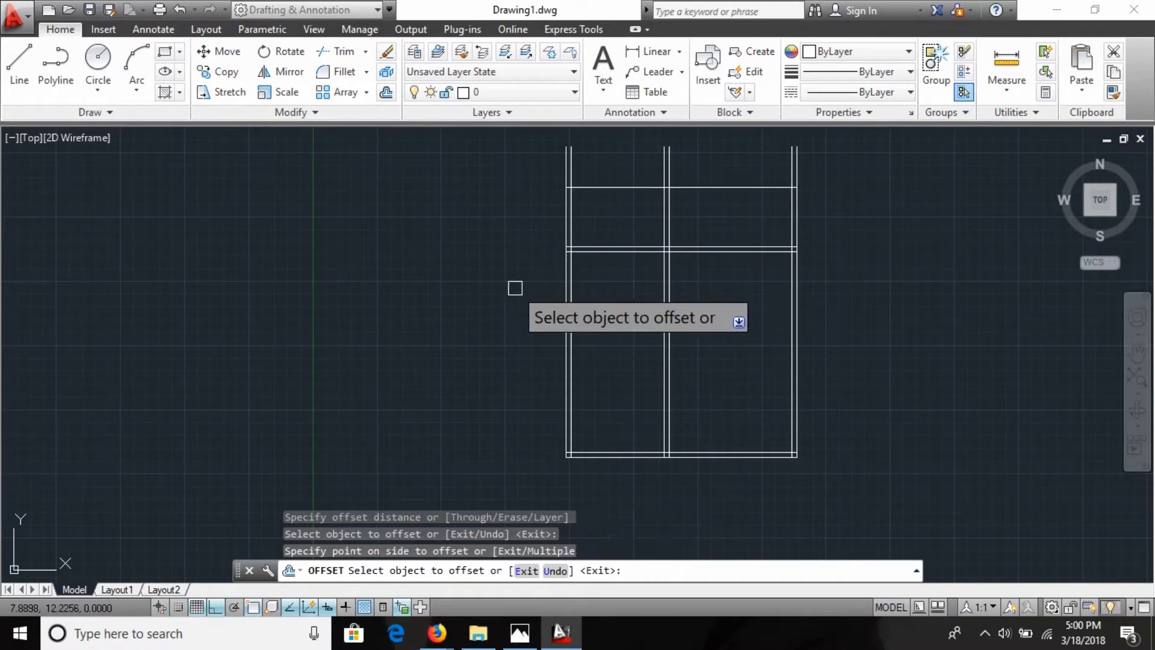
type("o")
key("BackSpace")
left_click(595, 187)
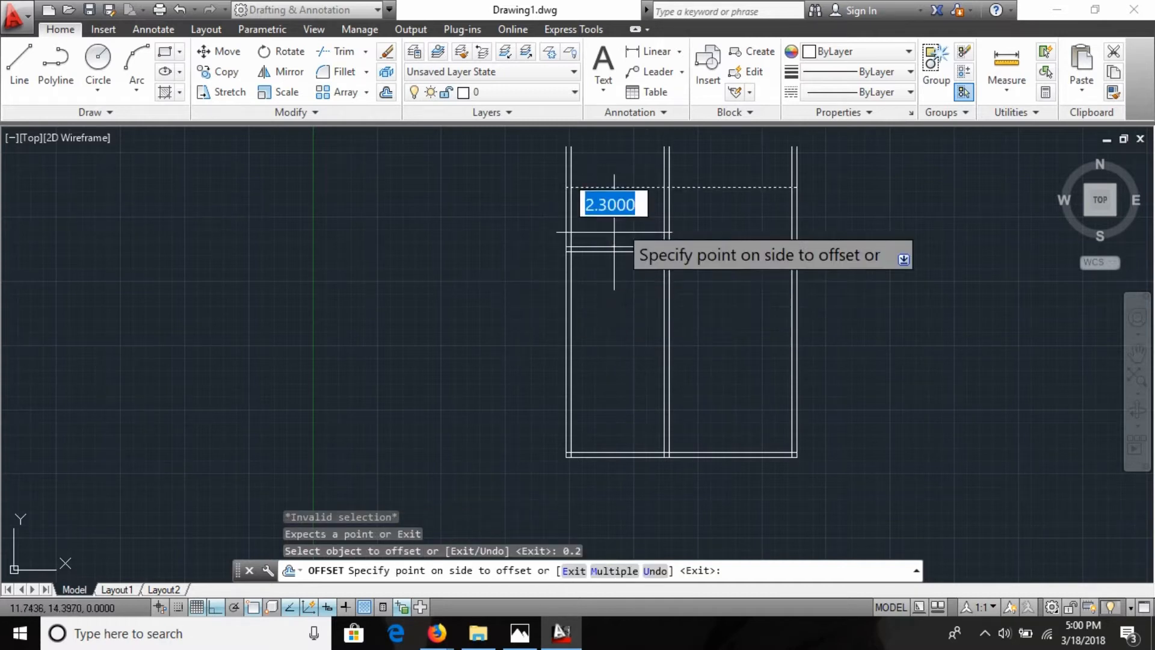
left_click(628, 166)
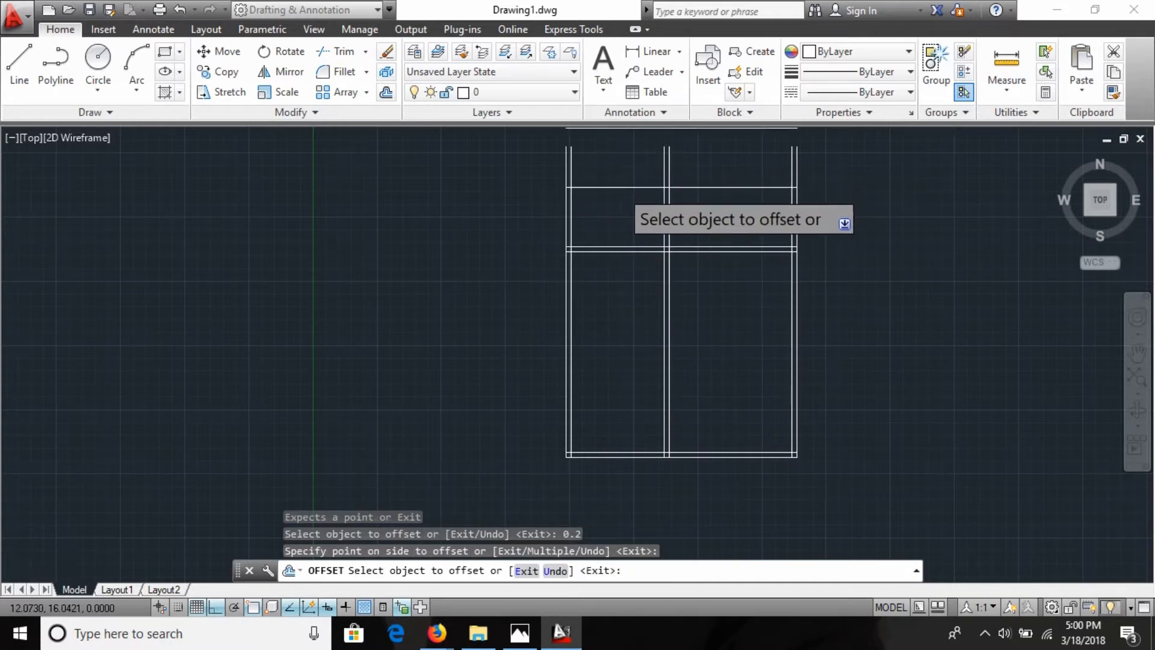
key("ctrl+z")
key("Escape")
key("Escape")
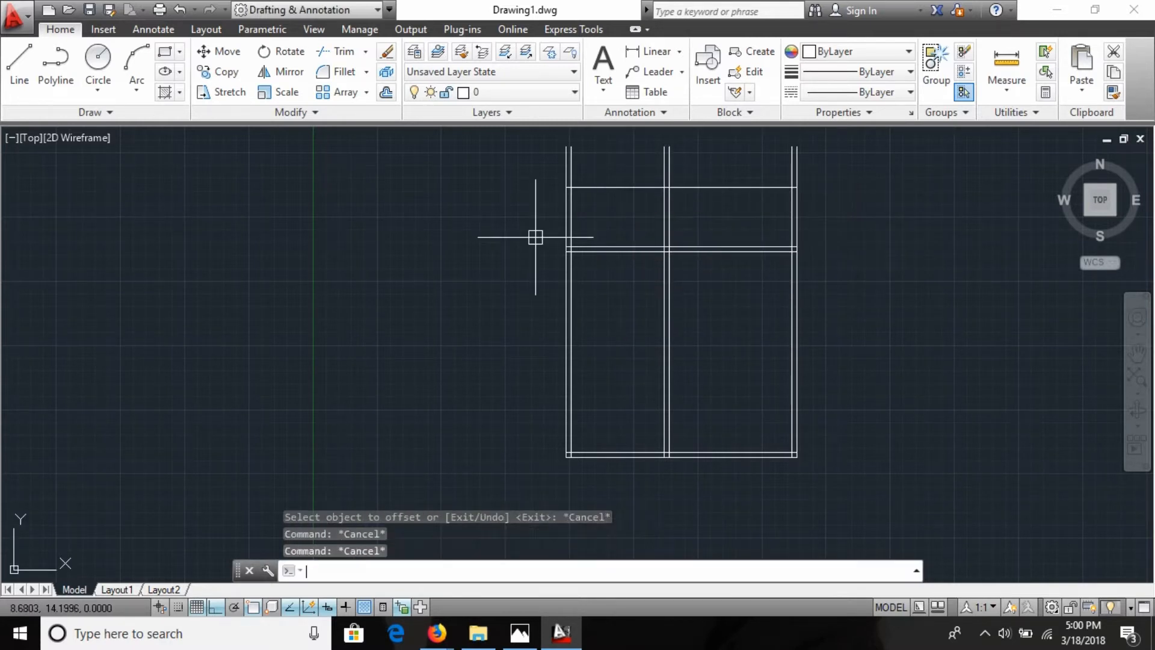
Offset the topmost horizontal line 0.2 upward to form the second cross wall.
type("o")
key("Return")
type("0.2")
key("Return")
left_click(619, 187)
left_click(613, 161)
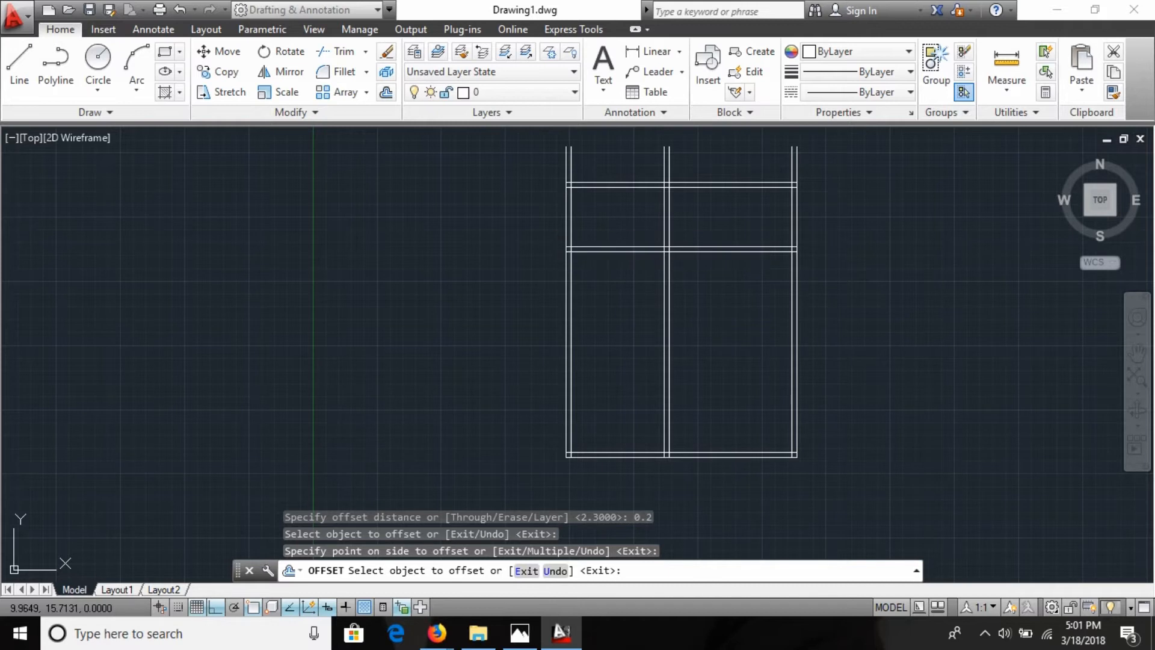
key("Escape")
Offset the second cross wall's upper line 1.2 upward as the inner face of the top outer wall.
type("o")
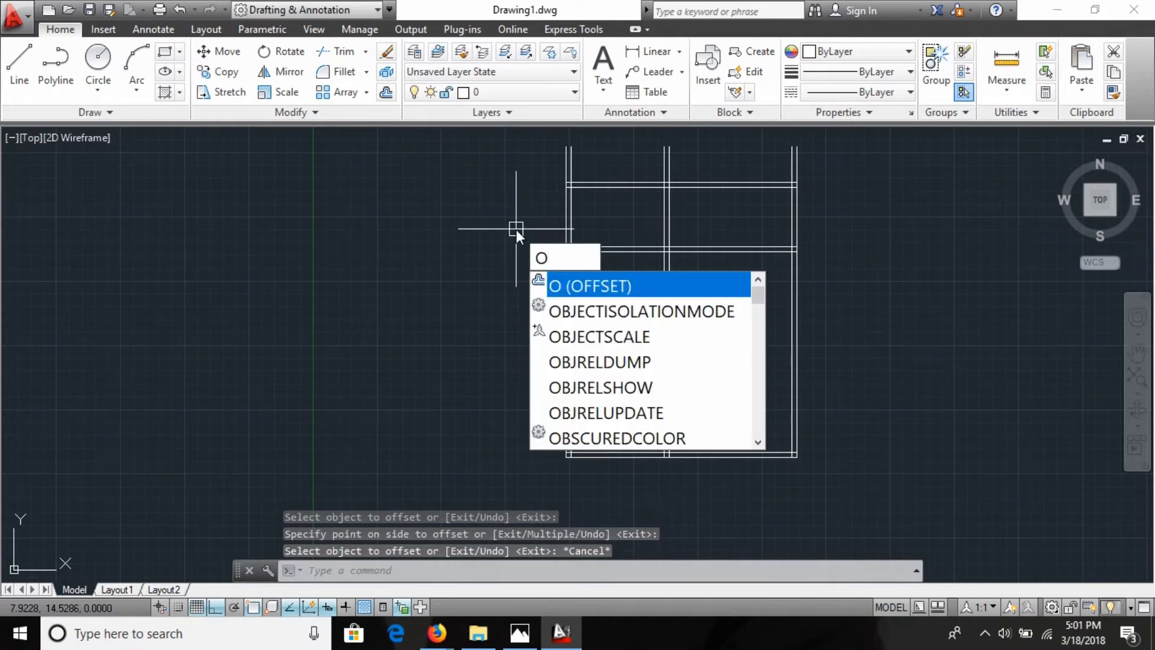
key("Return")
type("1")
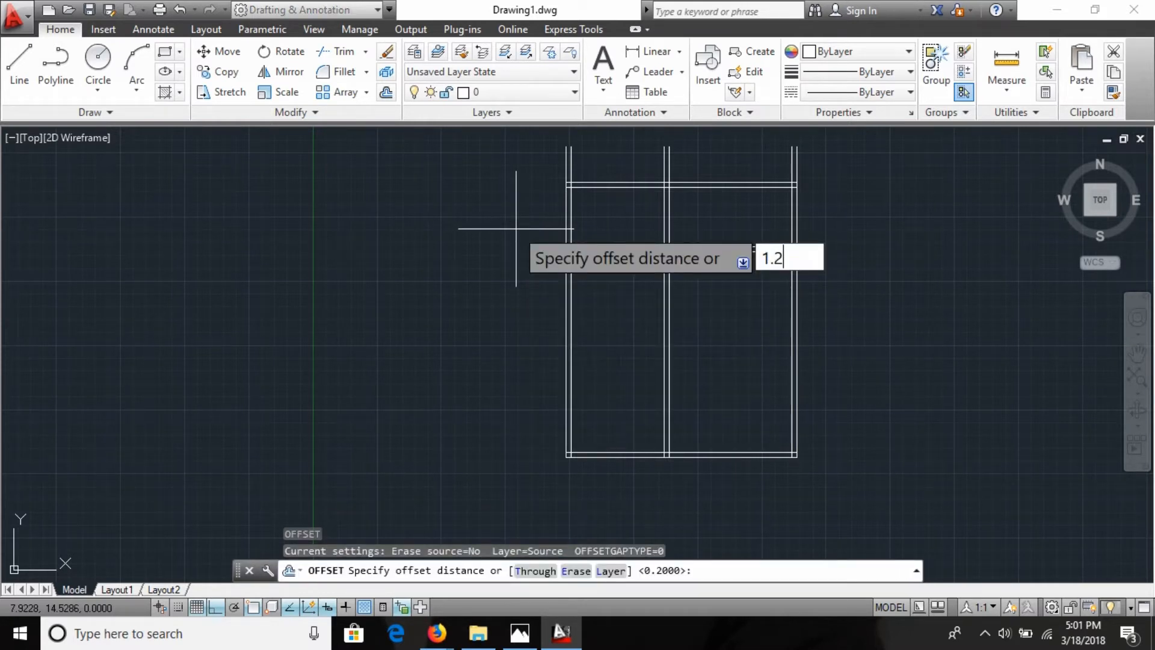
type(".2")
key("Return")
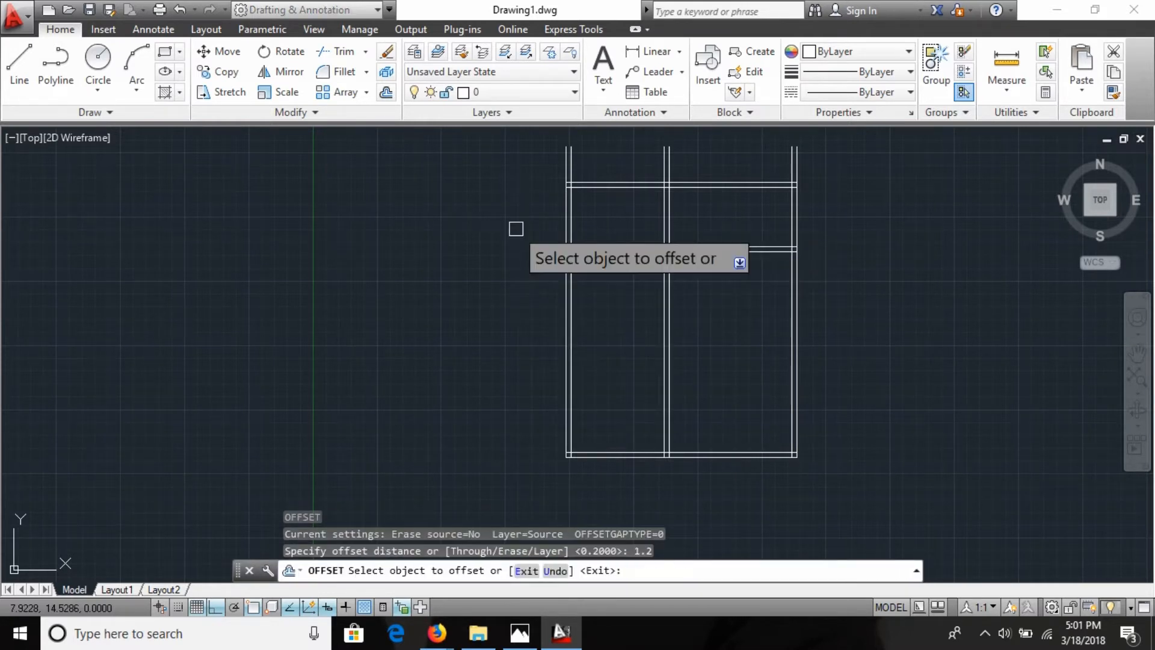
left_click(608, 180)
left_click(611, 161)
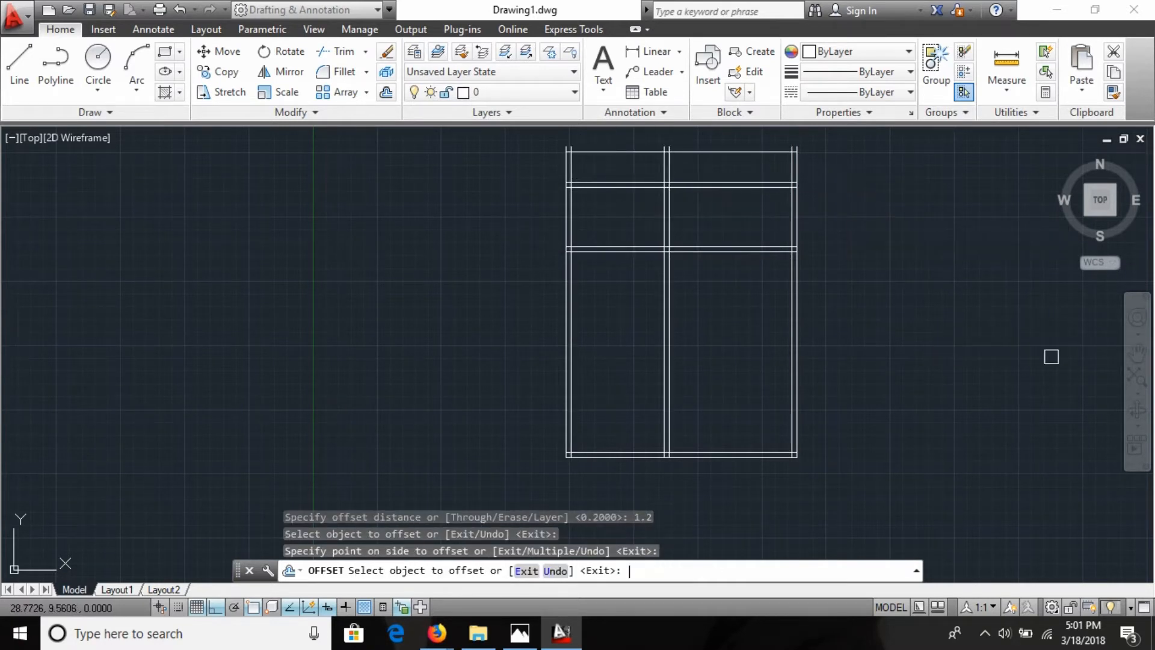
key("Escape")
Offset the topmost horizontal line 0.2 outward to complete the top outer wall.
type("o")
key("Return")
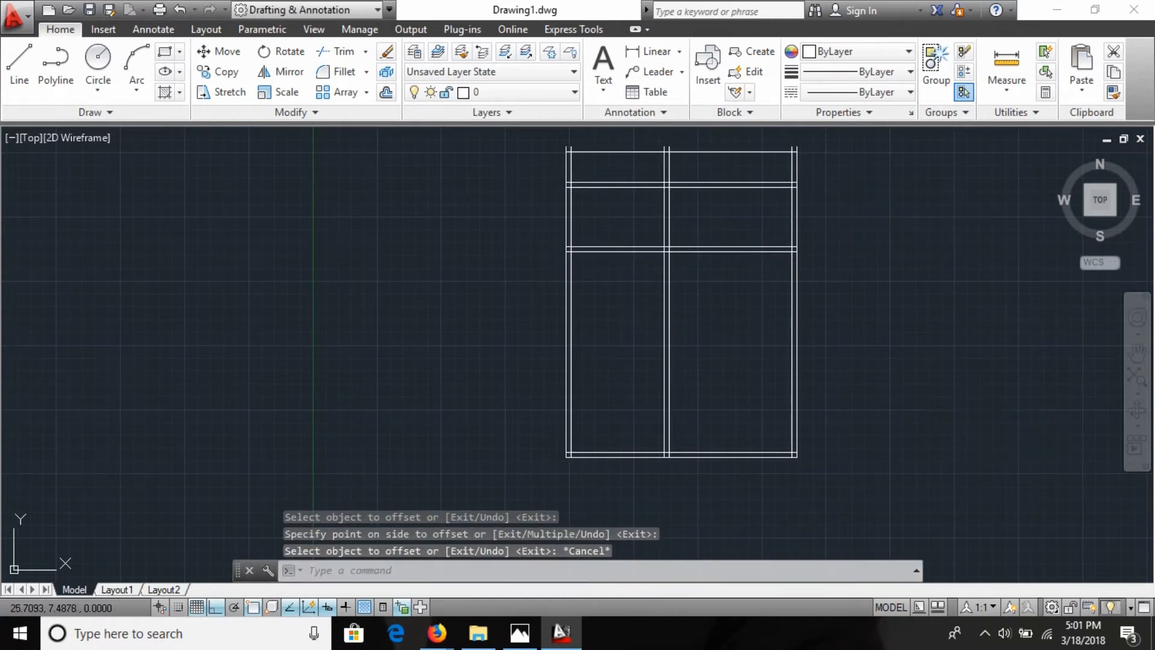
type("0.2")
key("Return")
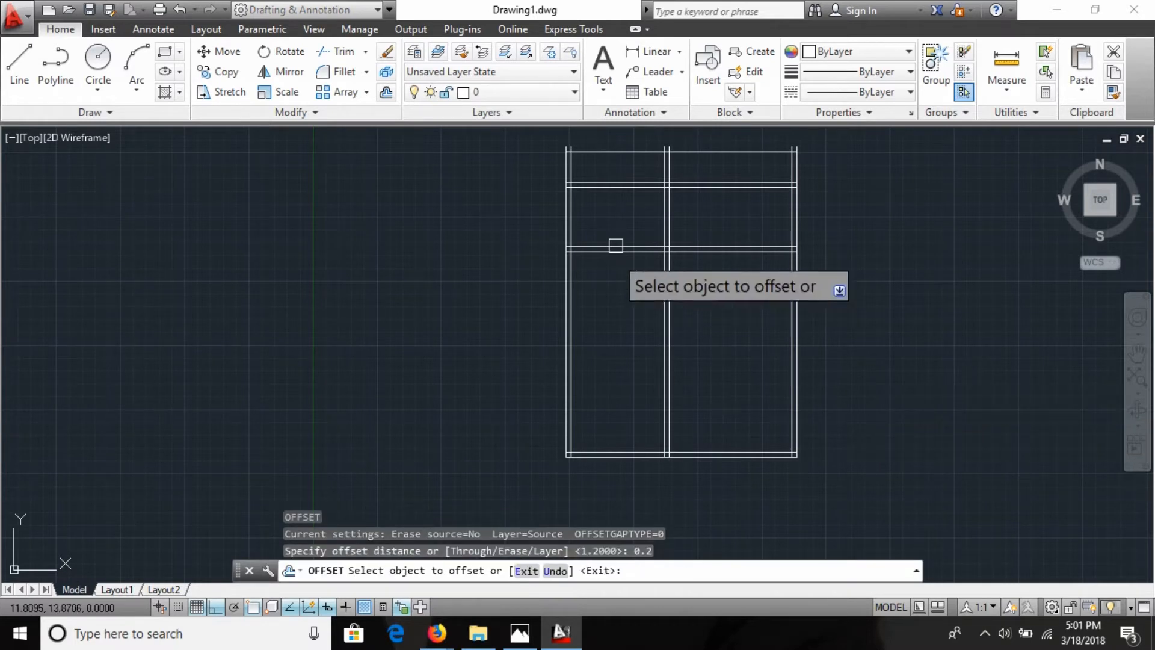
left_click(643, 151)
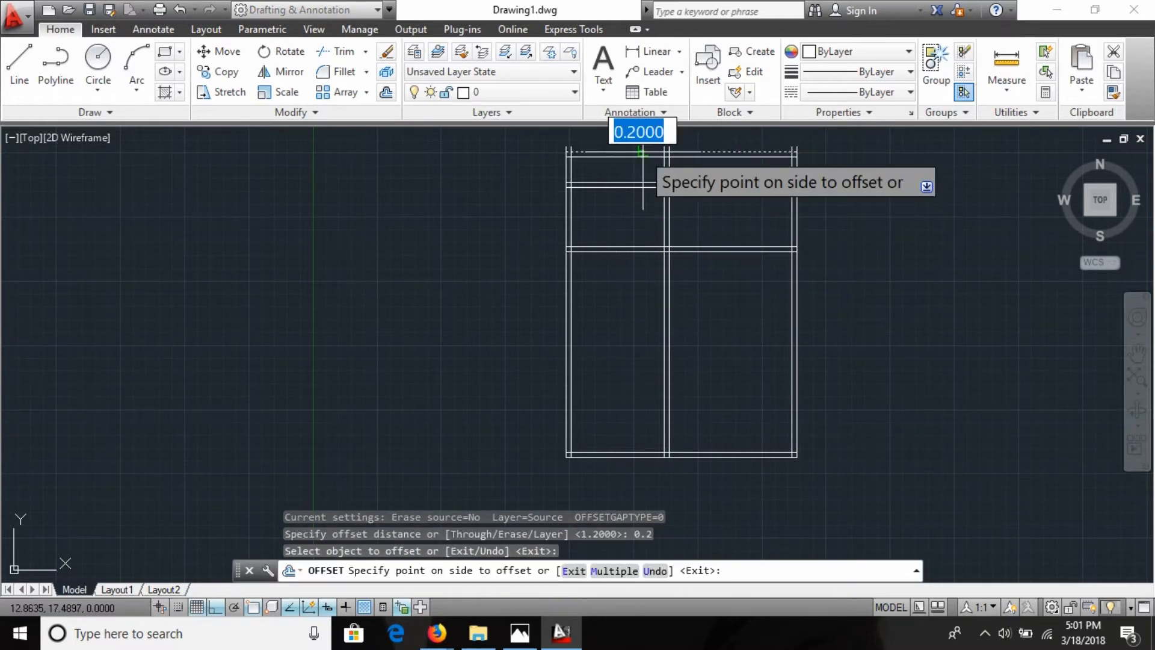
middle_click_drag(644, 147, 675, 301)
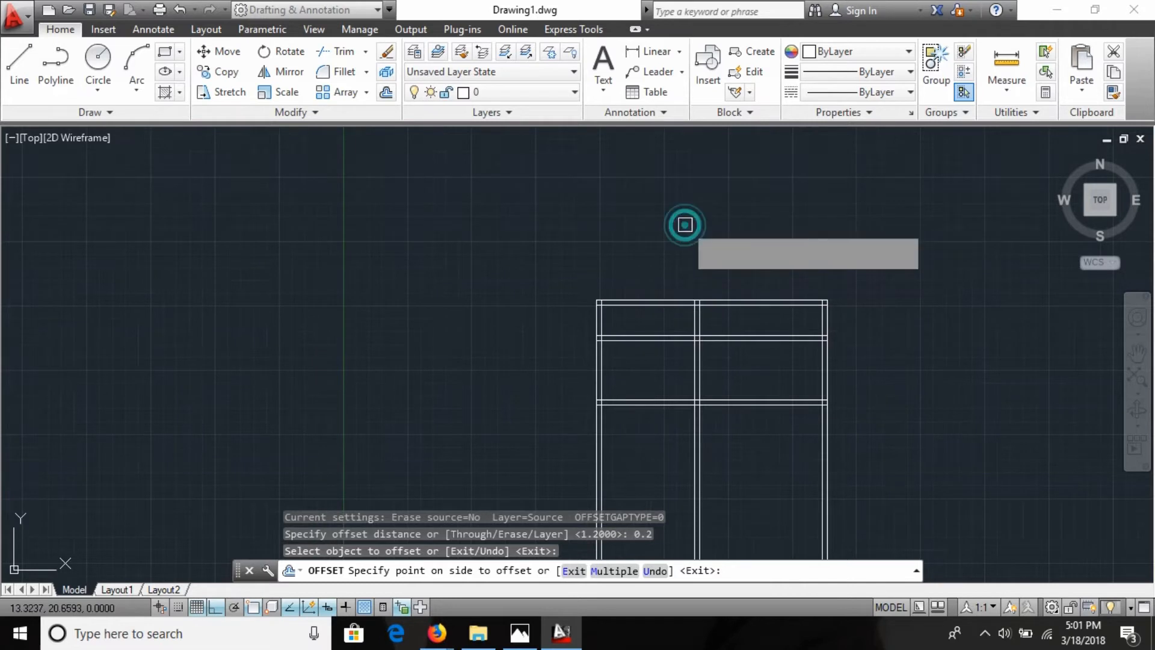
left_click(678, 224)
key("Escape")
Trim both lines of the upper cross wall between the middle wall and the right outer wall.
type("t")
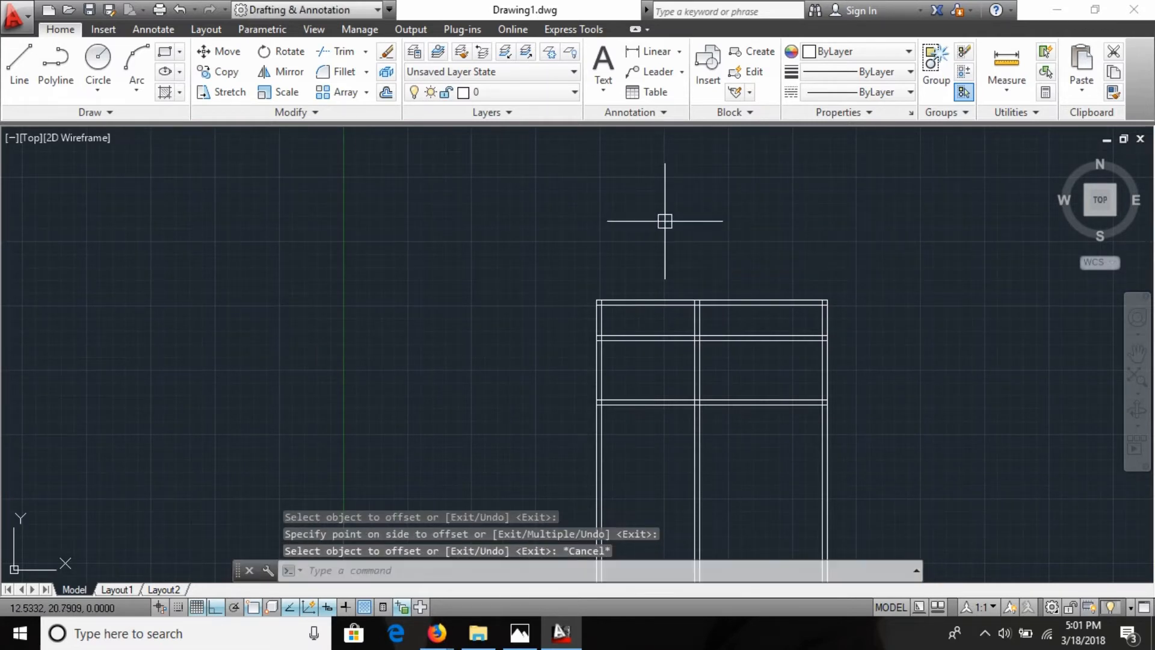
key("Escape")
type("r")
key("Return")
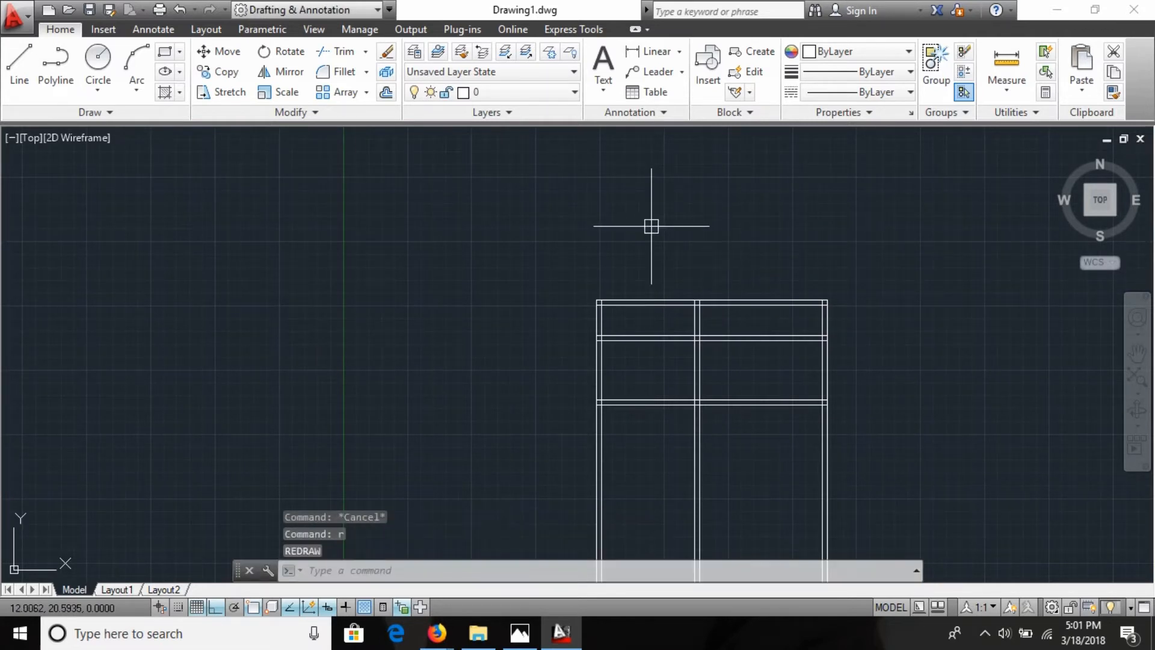
type("tr")
key("Return")
right_click(782, 358)
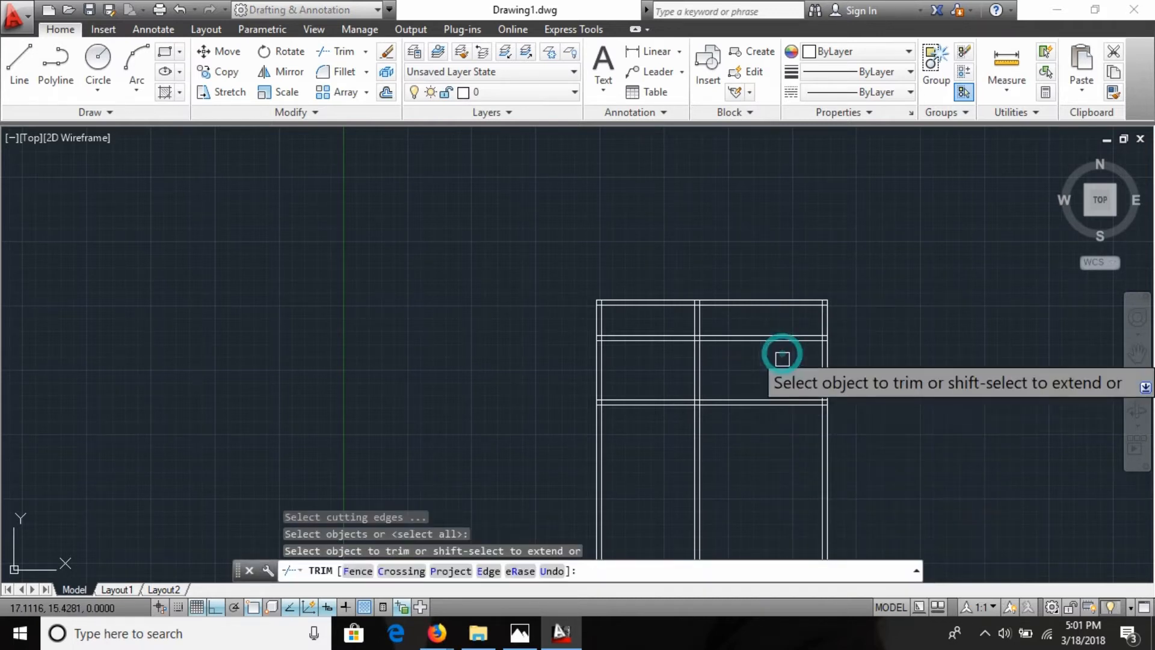
left_click(782, 359)
left_click(763, 316)
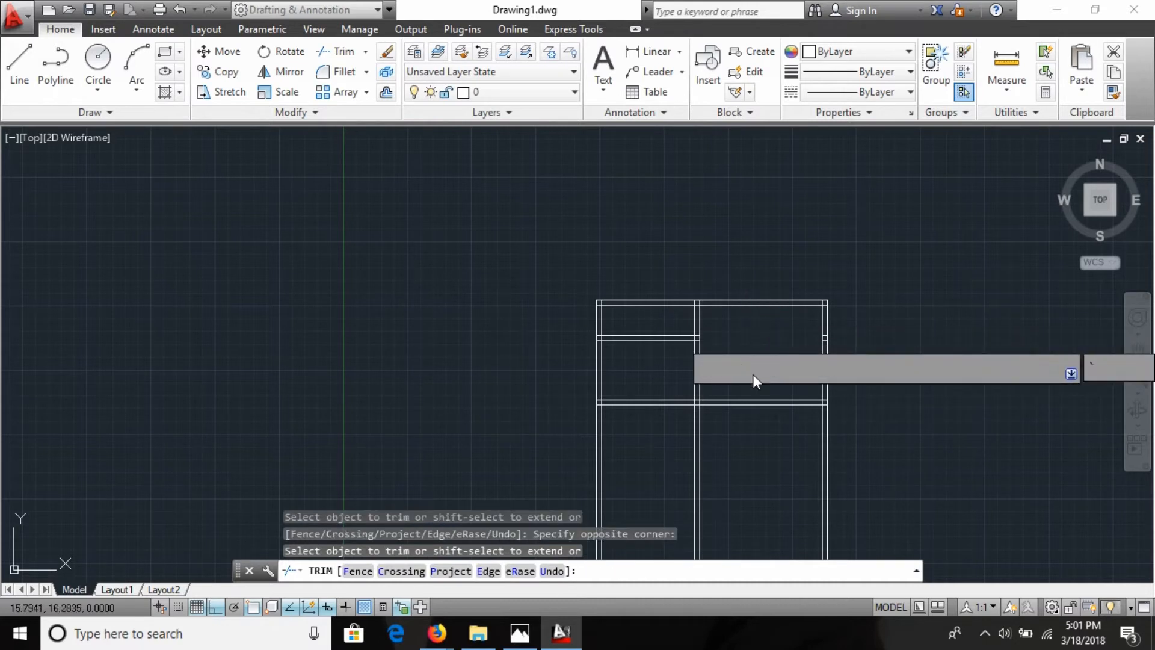
key("Escape")
Offset the lower line of the full-width cross wall 1.50 downward.
middle_click_drag(750, 373, 717, 236)
type("o")
key("Return")
type("1.50")
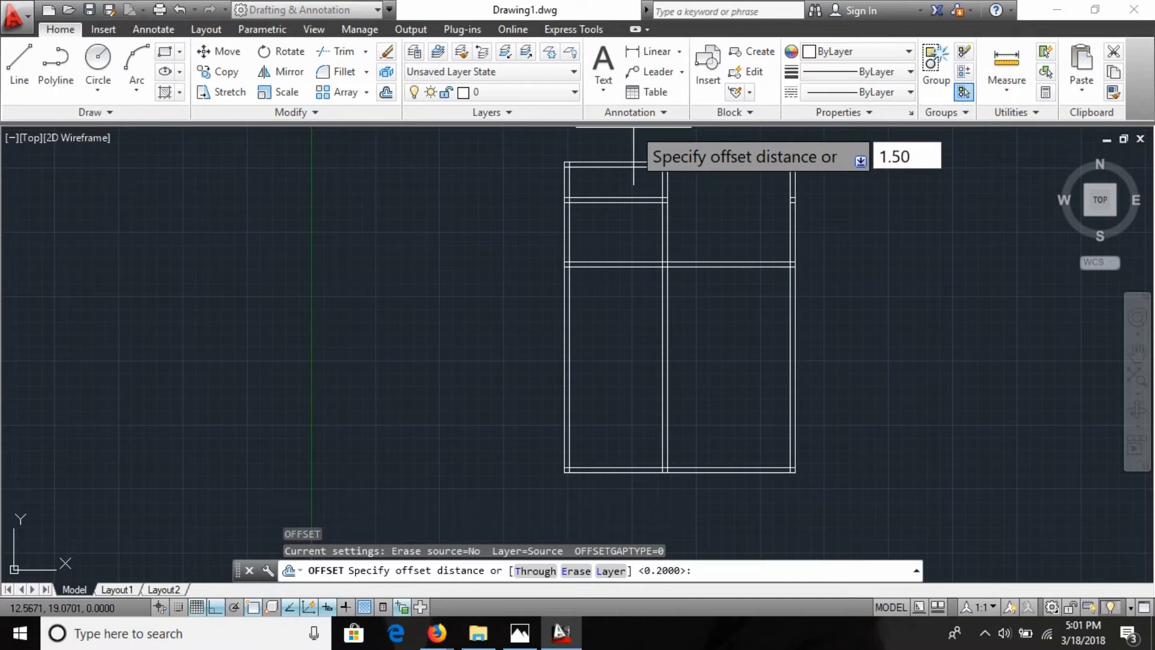
key("Return")
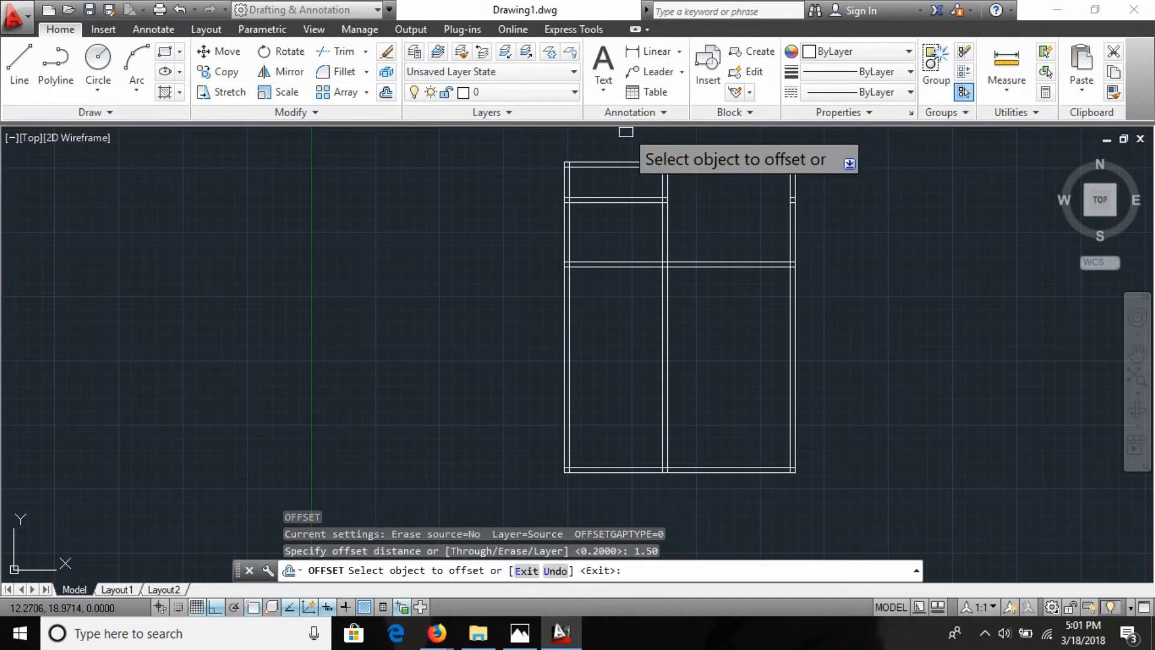
left_click(702, 268)
left_click(707, 319)
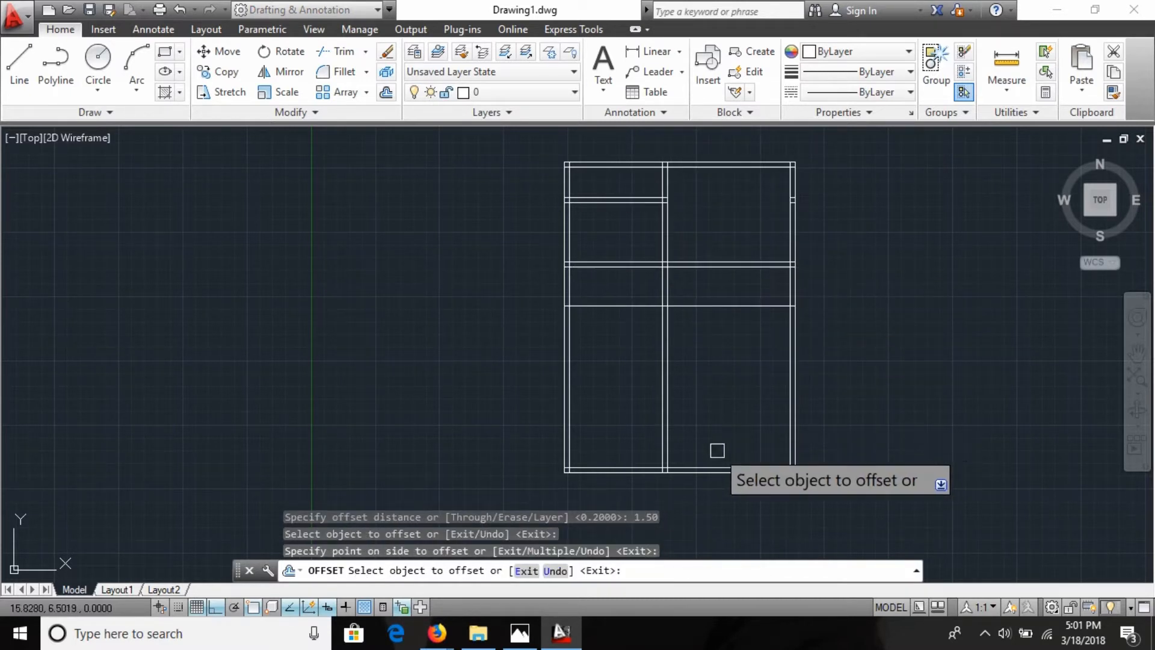
type("o")
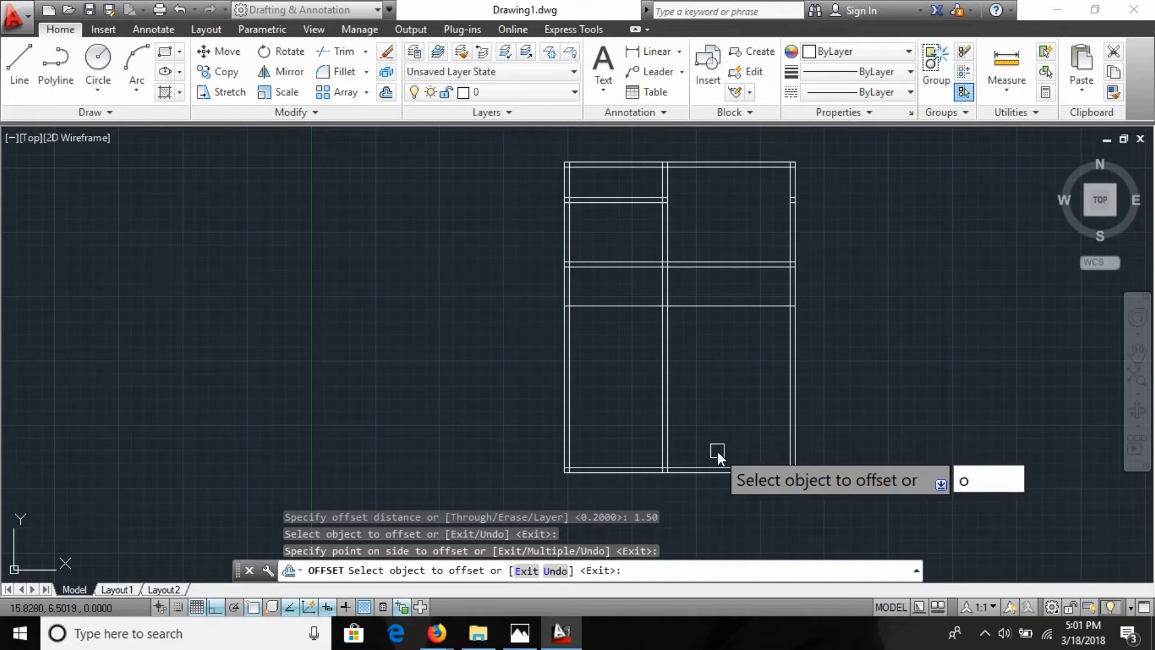
key("Return")
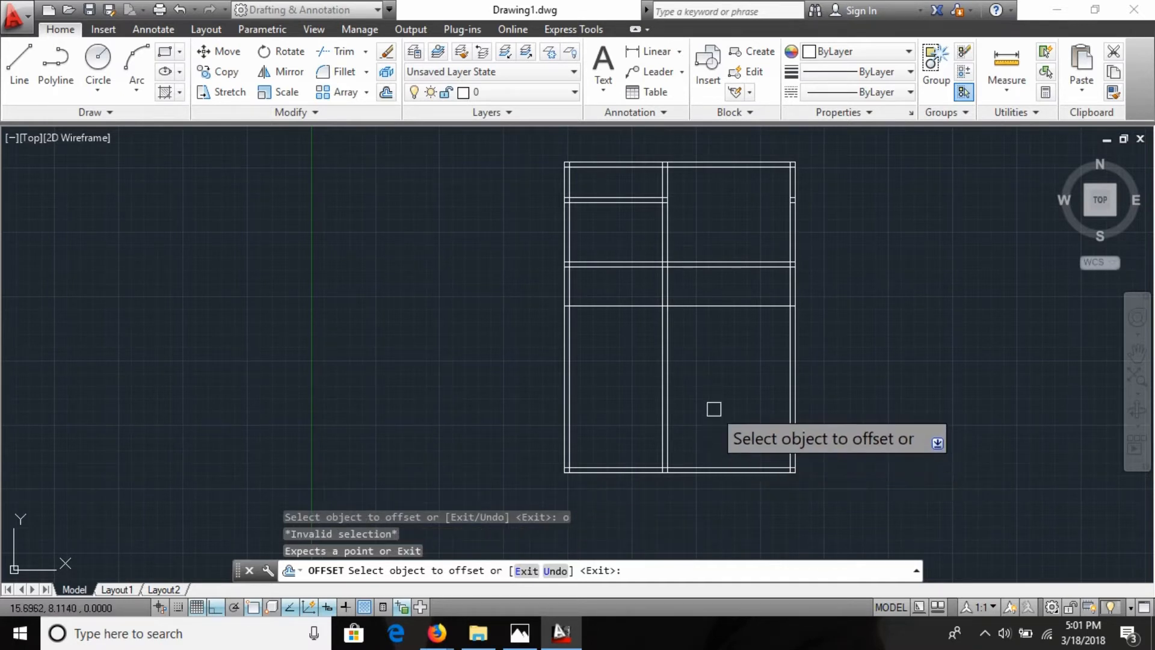
key("Escape")
key("Escape")
key("Escape")
Offset the newest horizontal line 0.2 downward to form a wall below the full-width cross wall.
type("o")
key("Return")
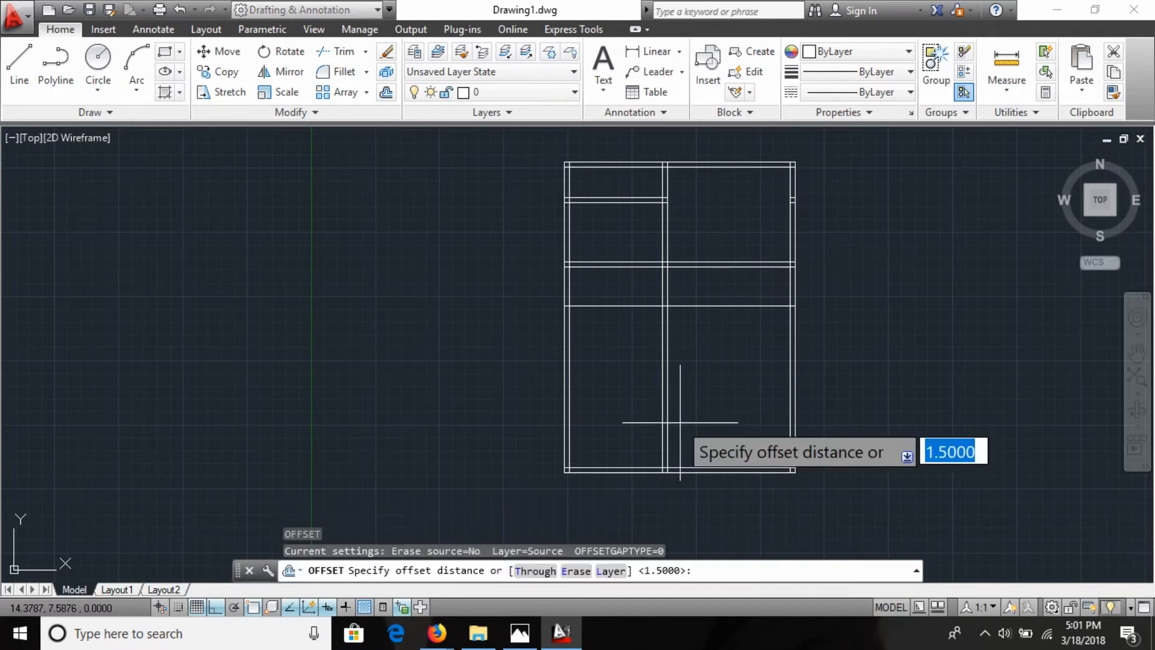
type("0.2")
key("Return")
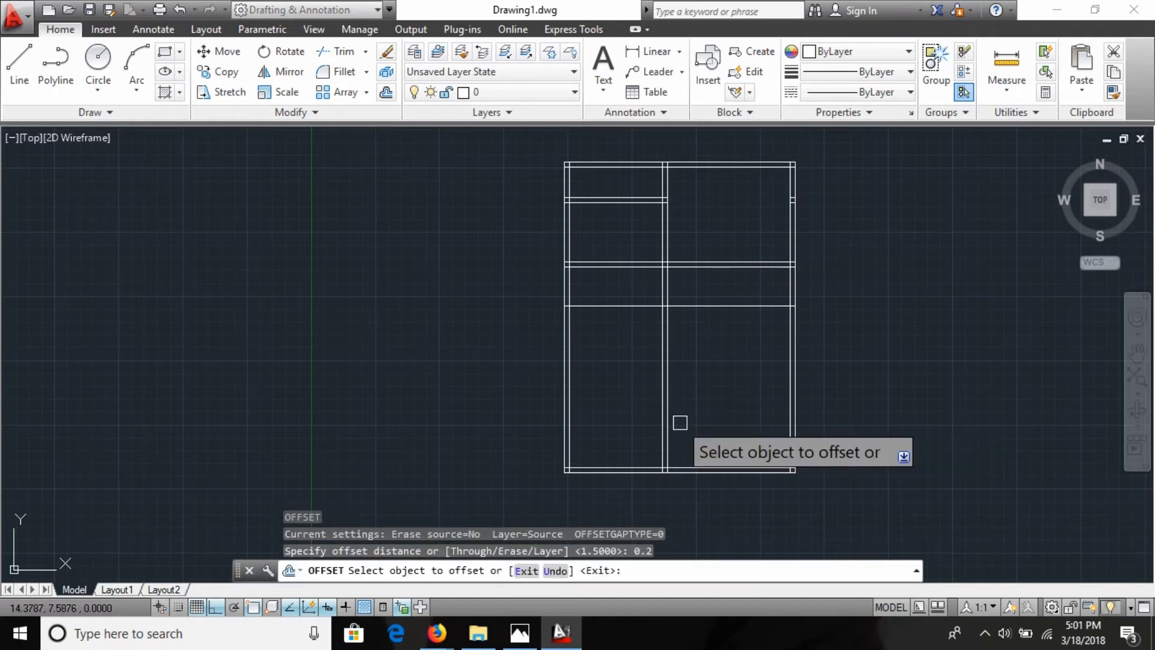
left_click(728, 306)
left_click(738, 379)
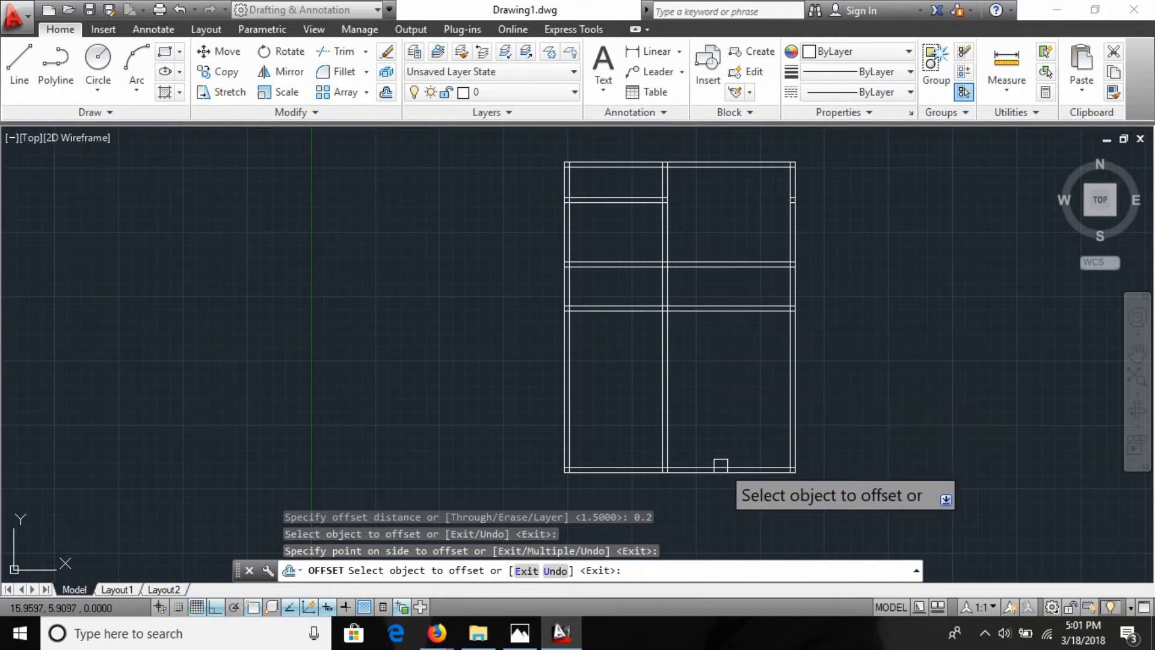
key("Escape")
Trim the lowest cross wall between the left outer wall and the middle wall, and delete its two leftover stubs in the left wall.
type("ts or")
key("Return")
key("Return")
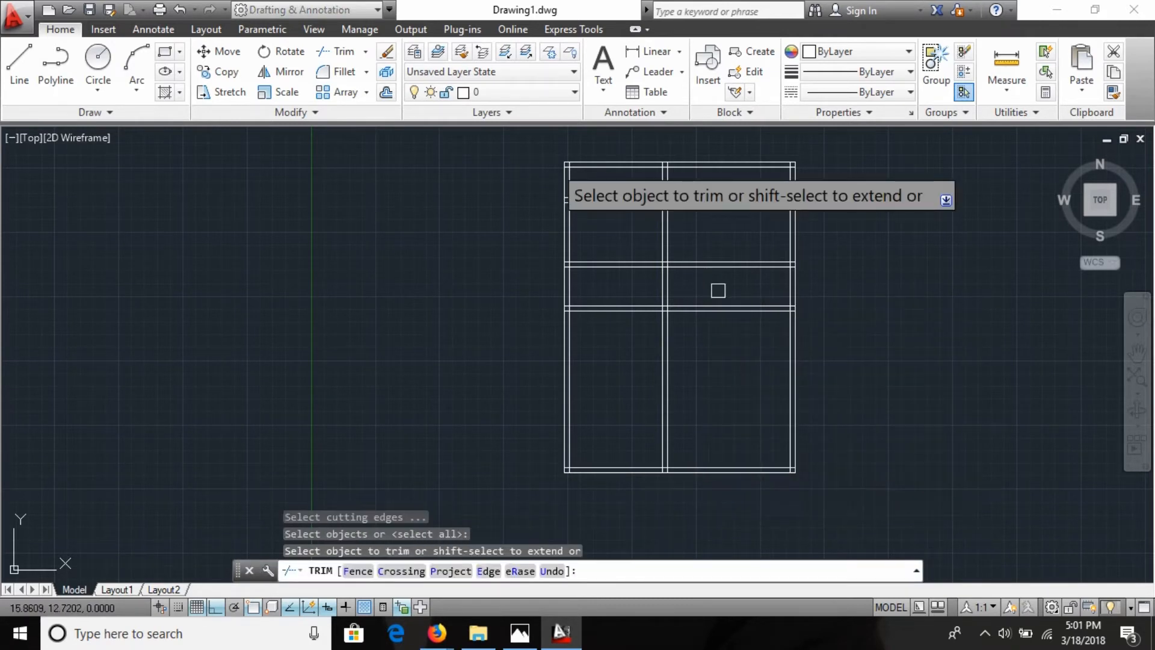
left_click(626, 330)
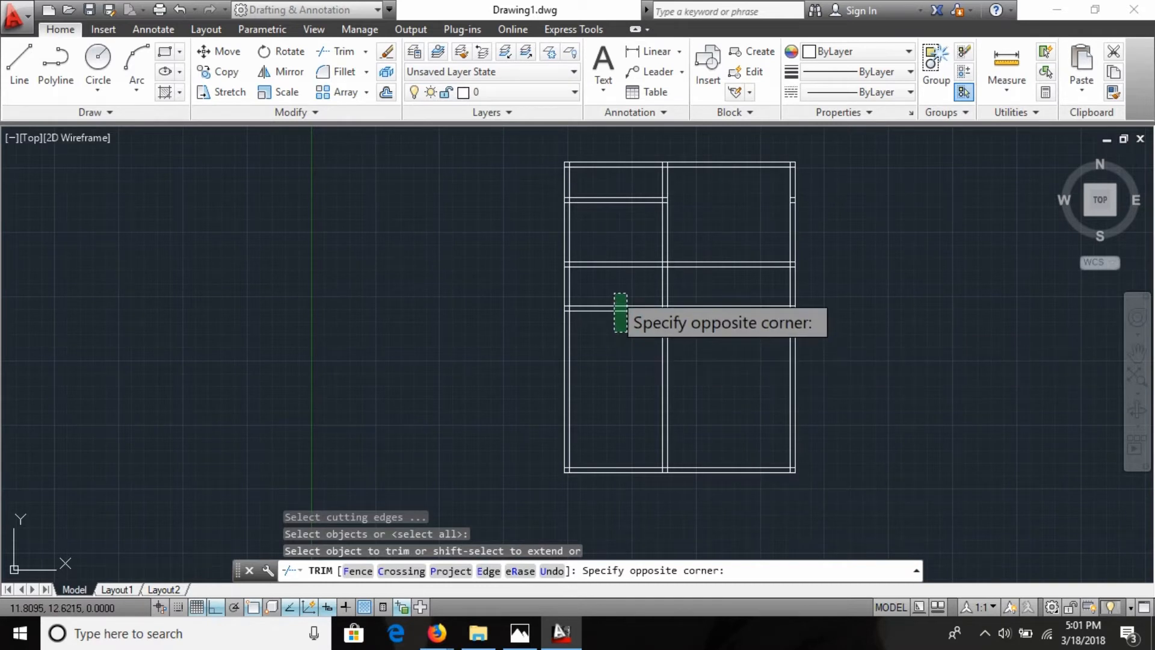
left_click(611, 293)
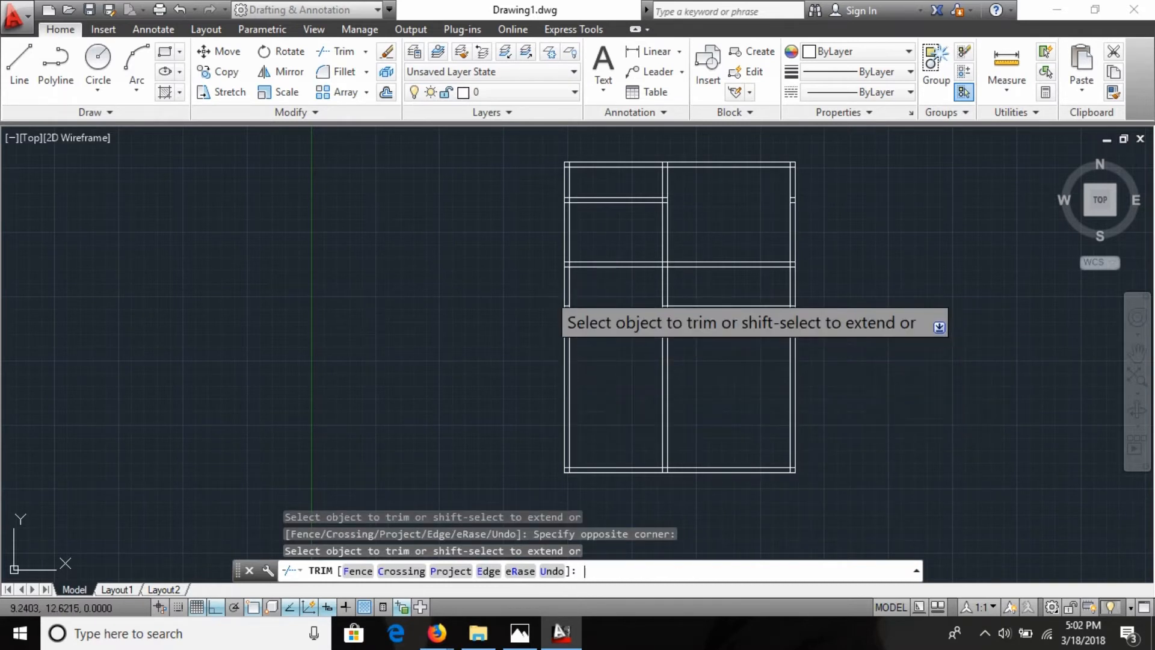
key("Escape")
left_click(543, 290)
left_click(608, 355)
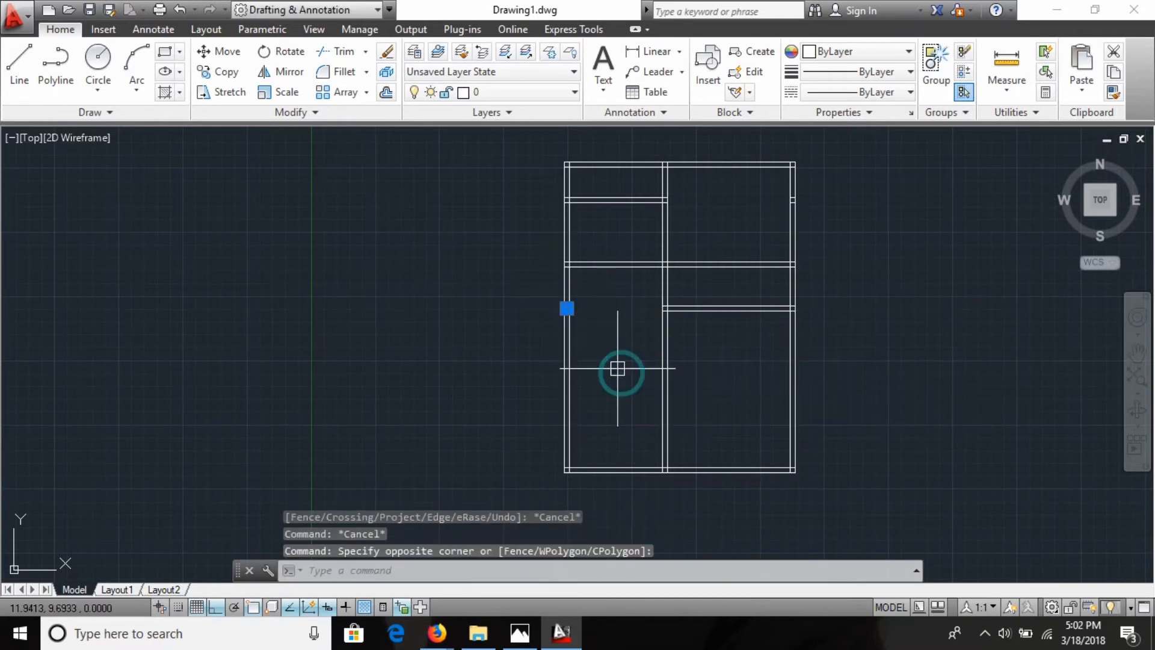
key("Delete")
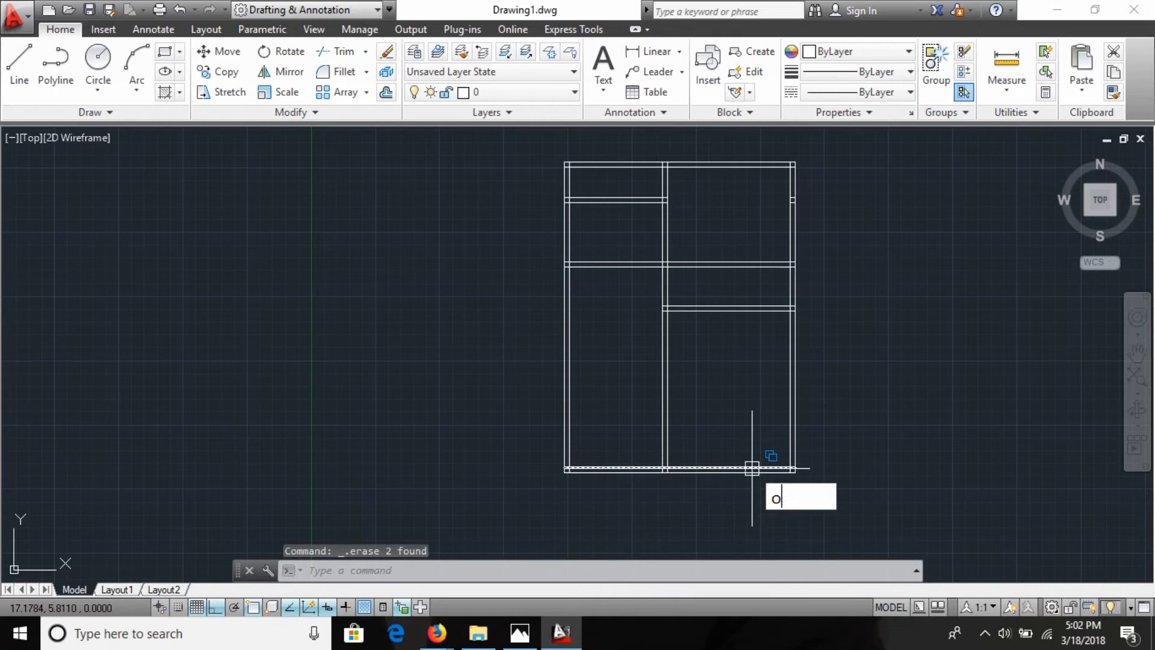
Offset the lower line of the lowest cross wall in the right half 4 downward.
key("Return")
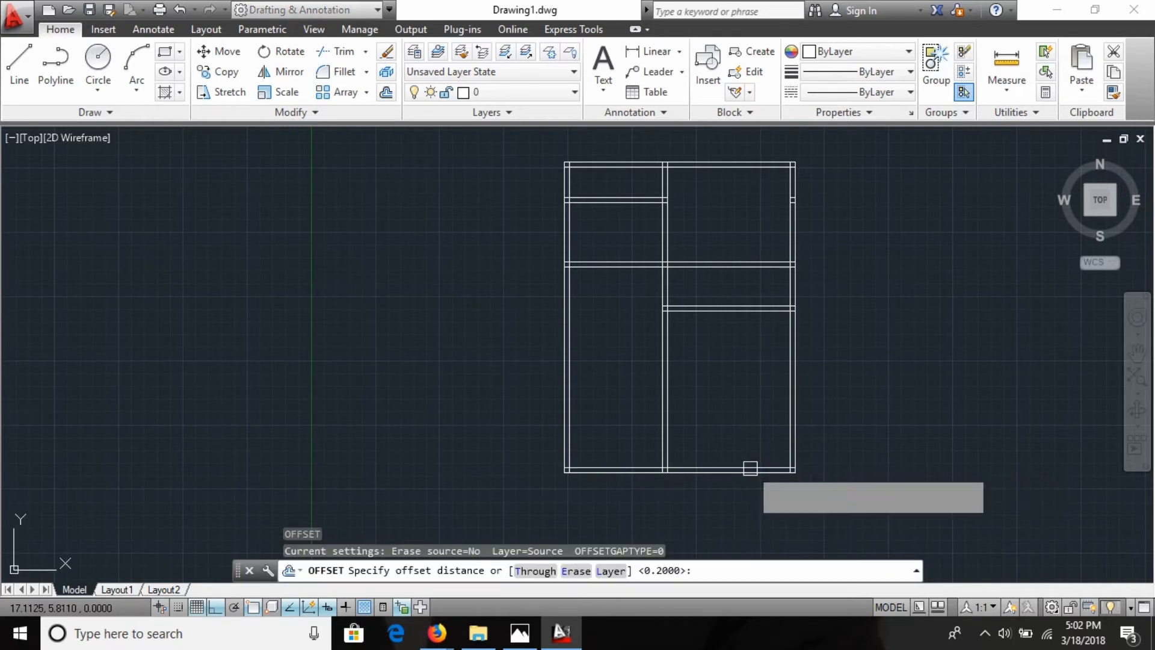
type("4")
key("Return")
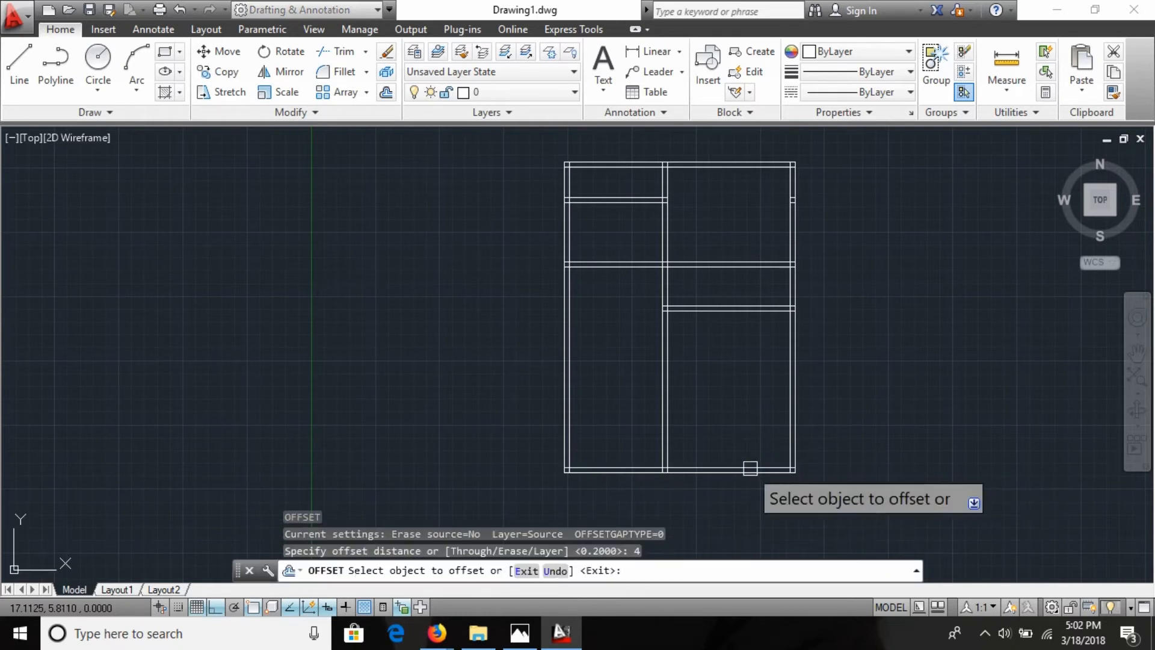
left_click(753, 310)
left_click(741, 411)
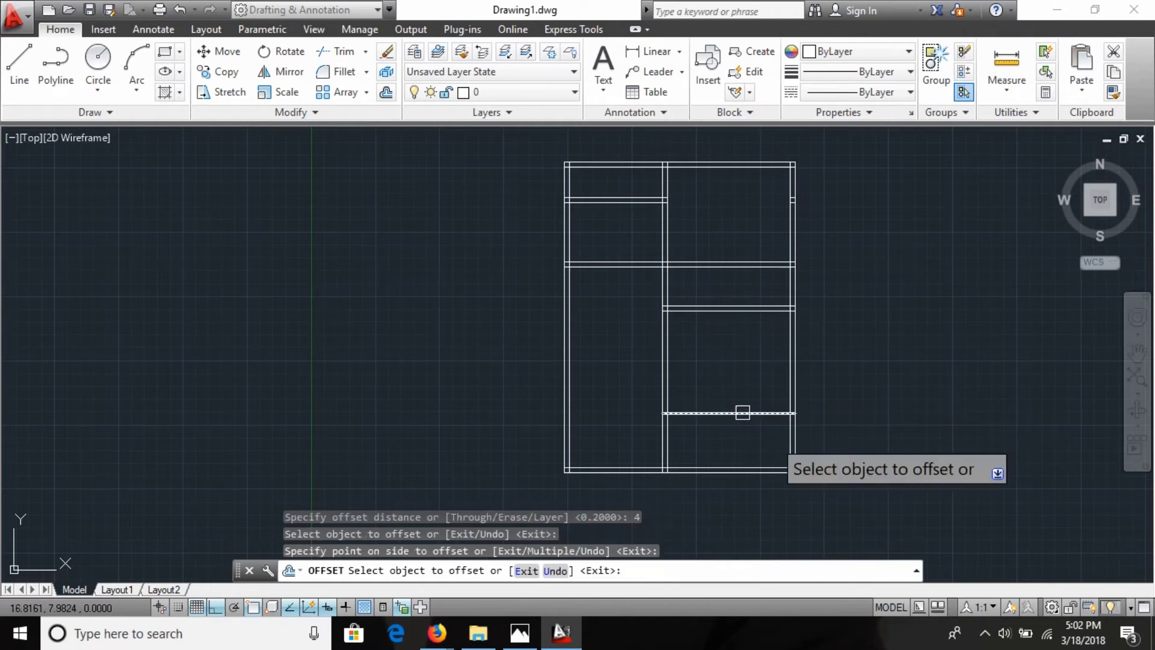
Offset the newest horizontal line in the right half 0.2 downward to complete the lower bedroom's bottom wall.
key("Escape")
key("Return")
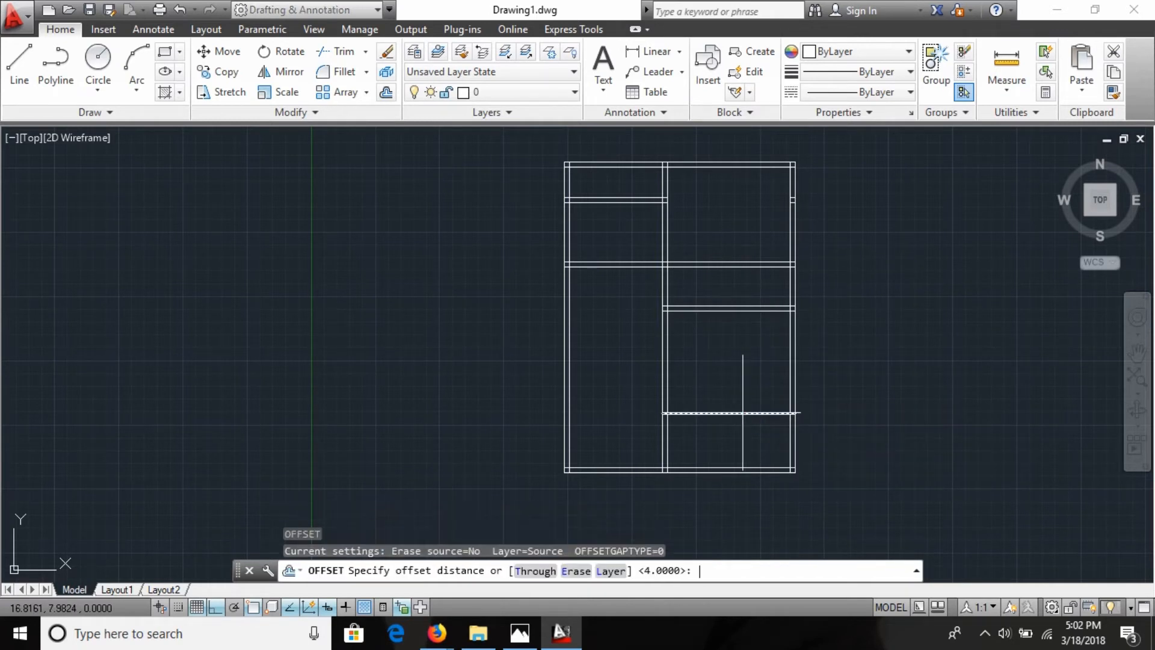
type("0.2")
key("Return")
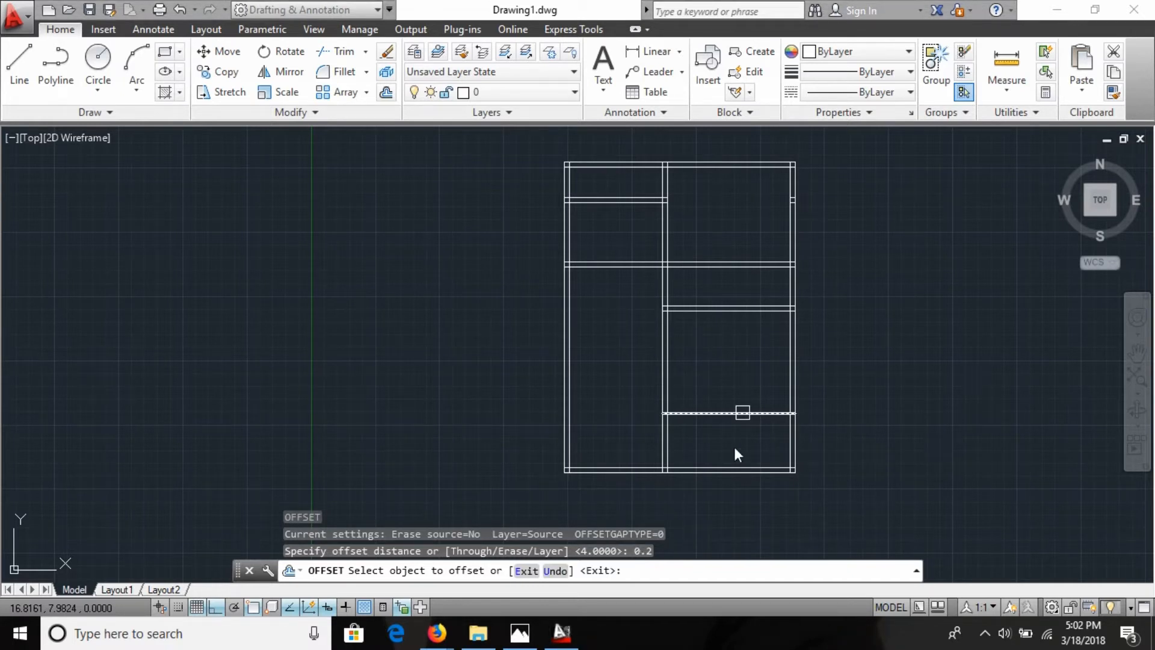
left_click(747, 413)
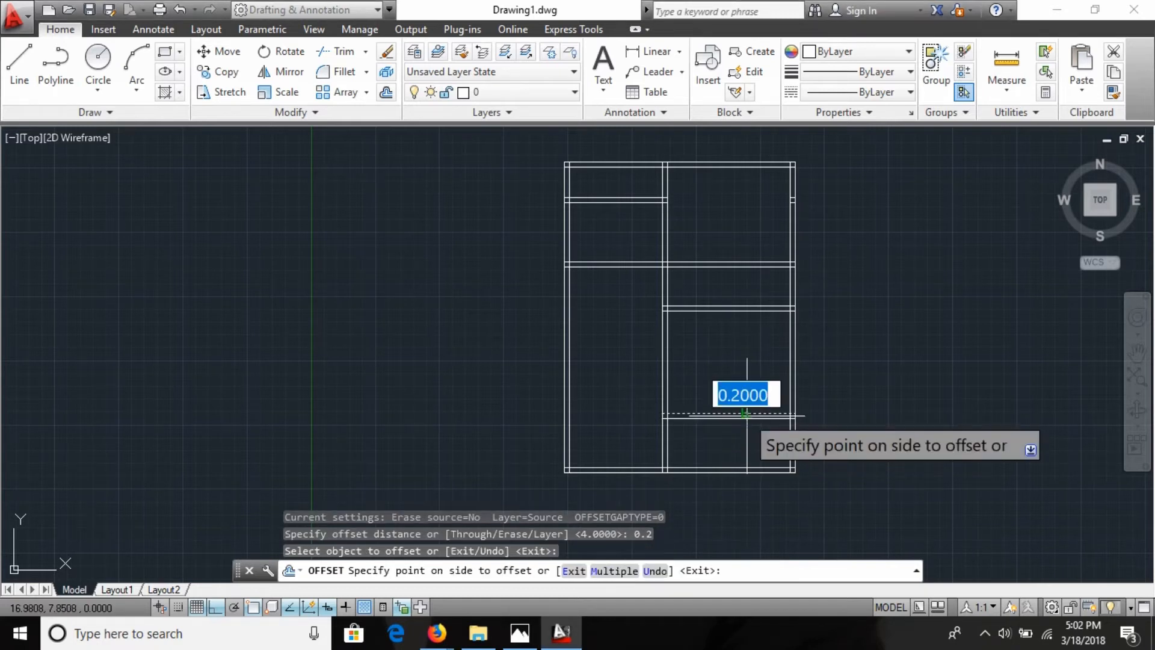
left_click(748, 441)
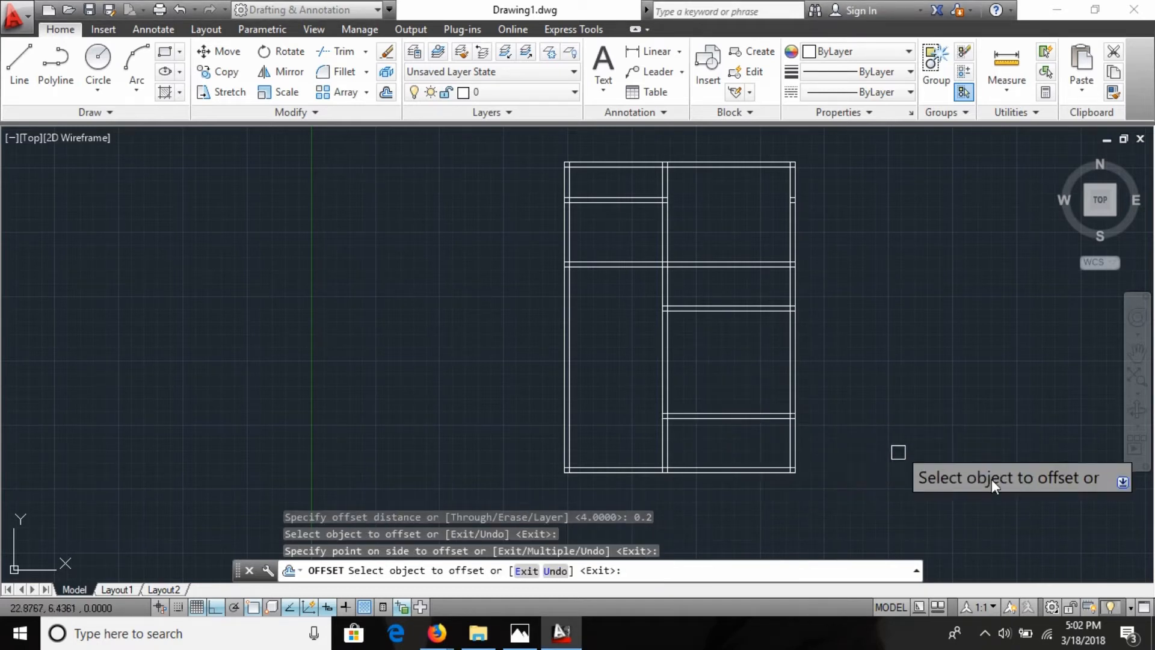
key("Escape")
key("Escape")
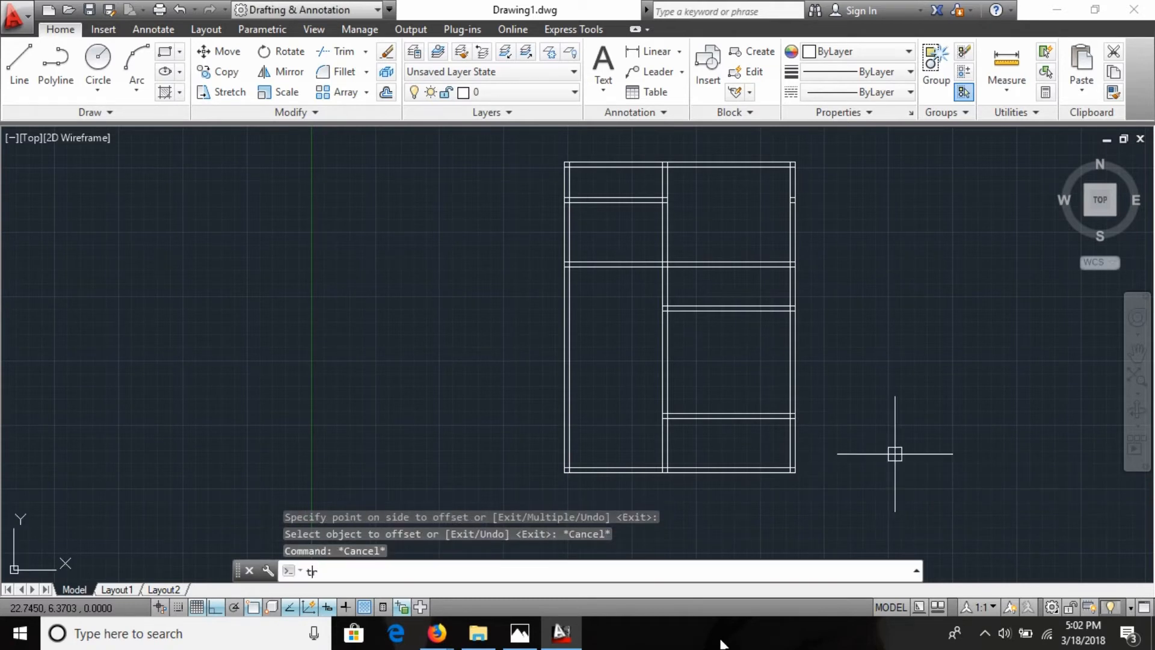
Trim the outer walls enclosing the area below the lower bedroom's bottom wall, and delete the leftover corner pieces.
key("Return")
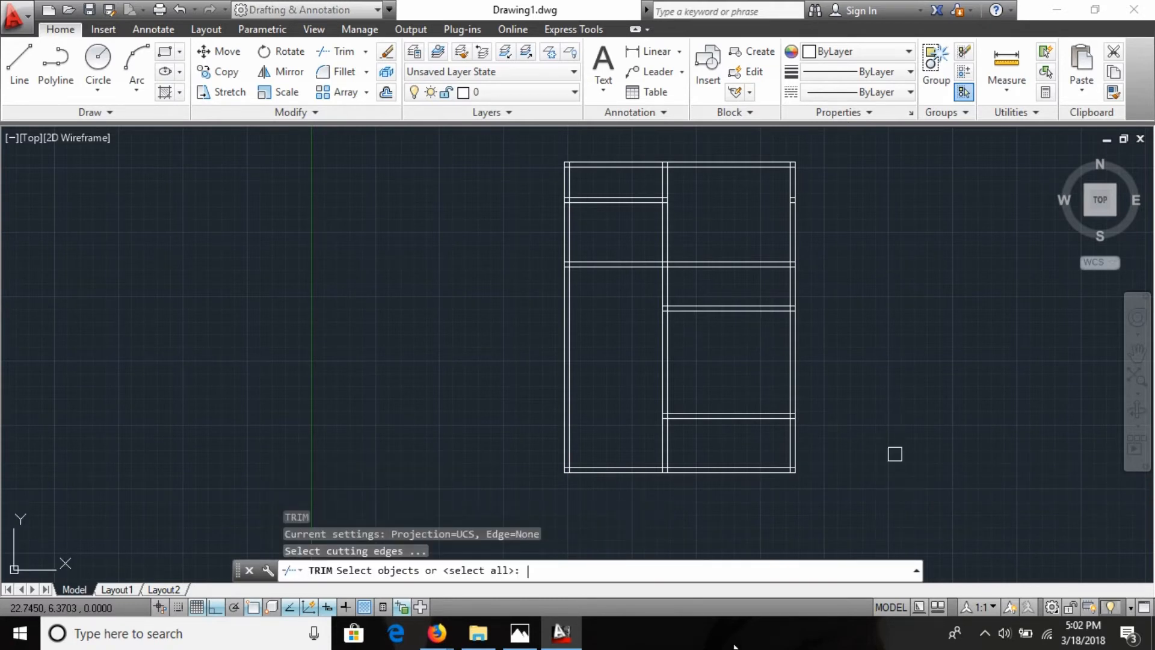
key("Return")
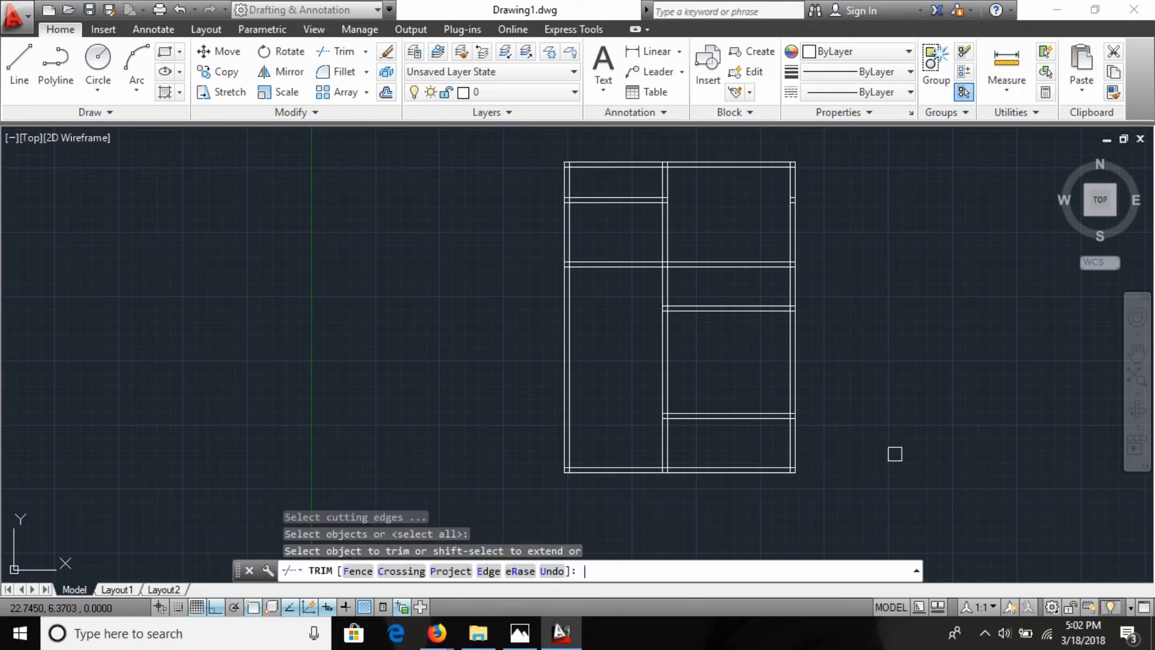
left_click(824, 494)
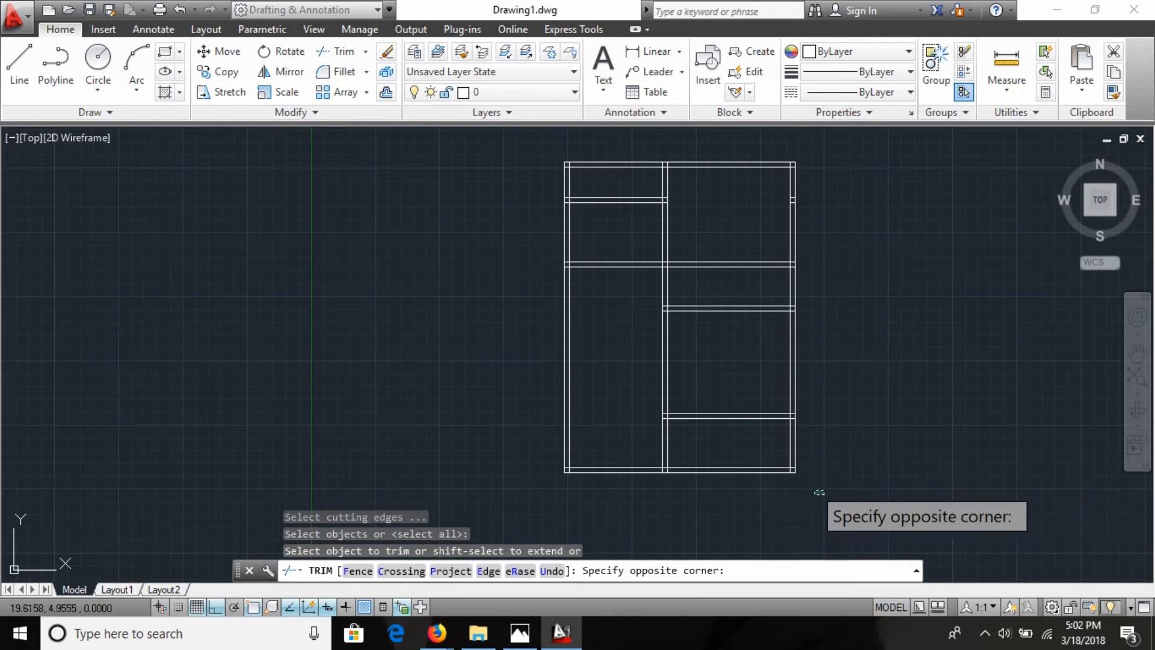
left_click(717, 426)
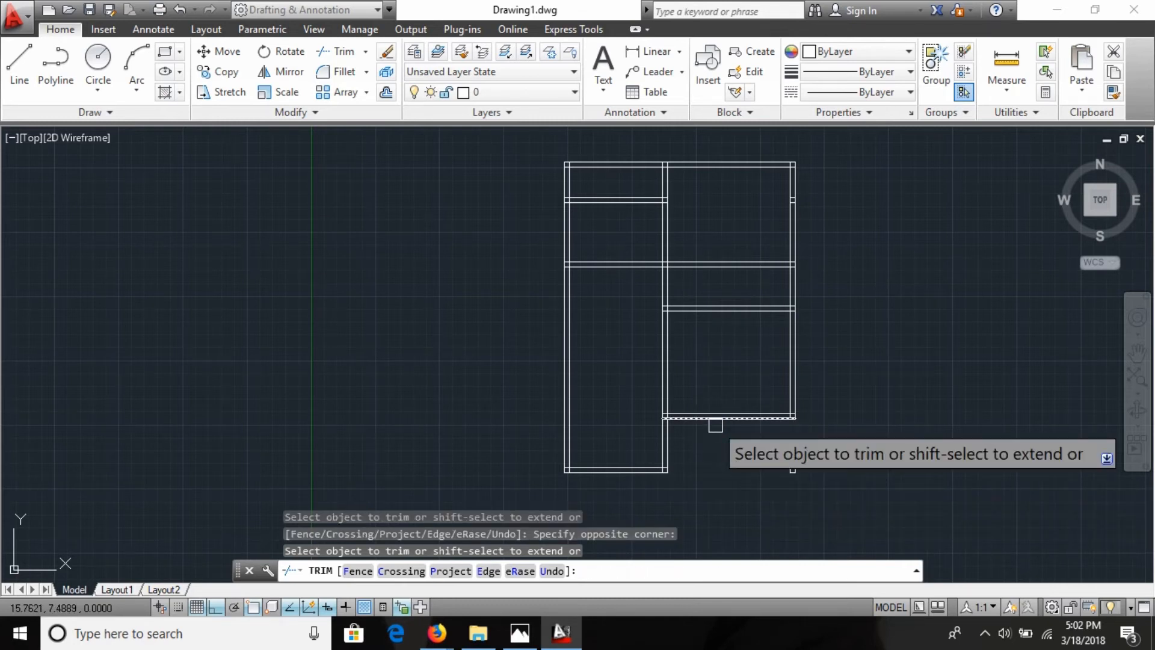
key("Escape")
key("Escape")
left_click(816, 493)
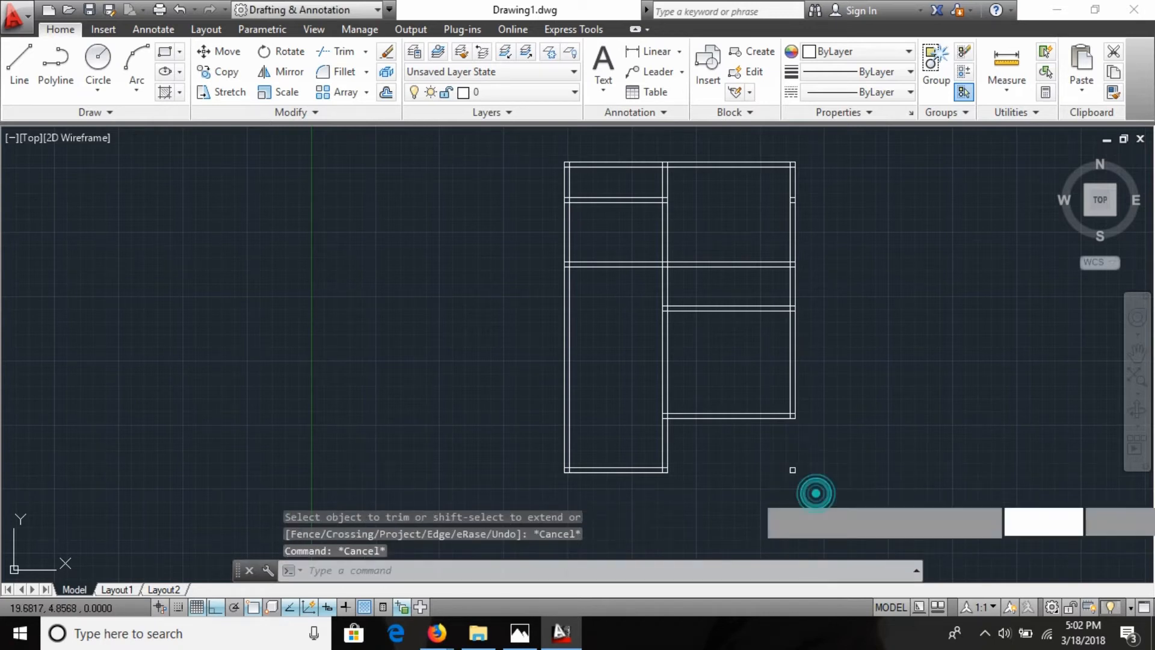
left_click(734, 443)
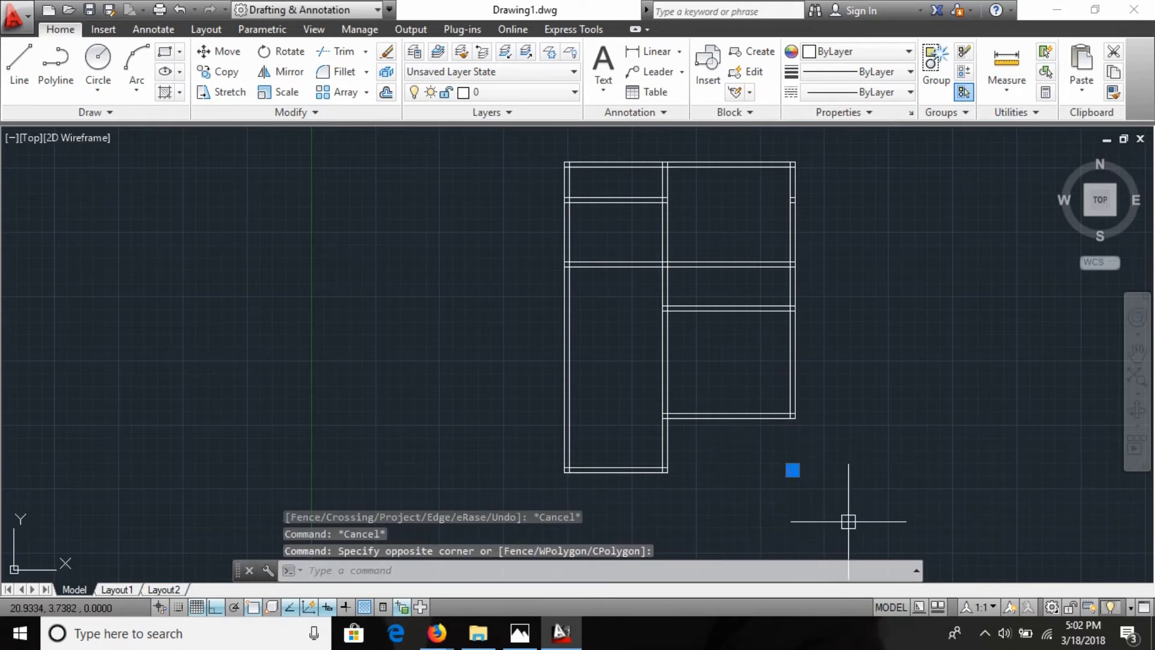
key("Delete")
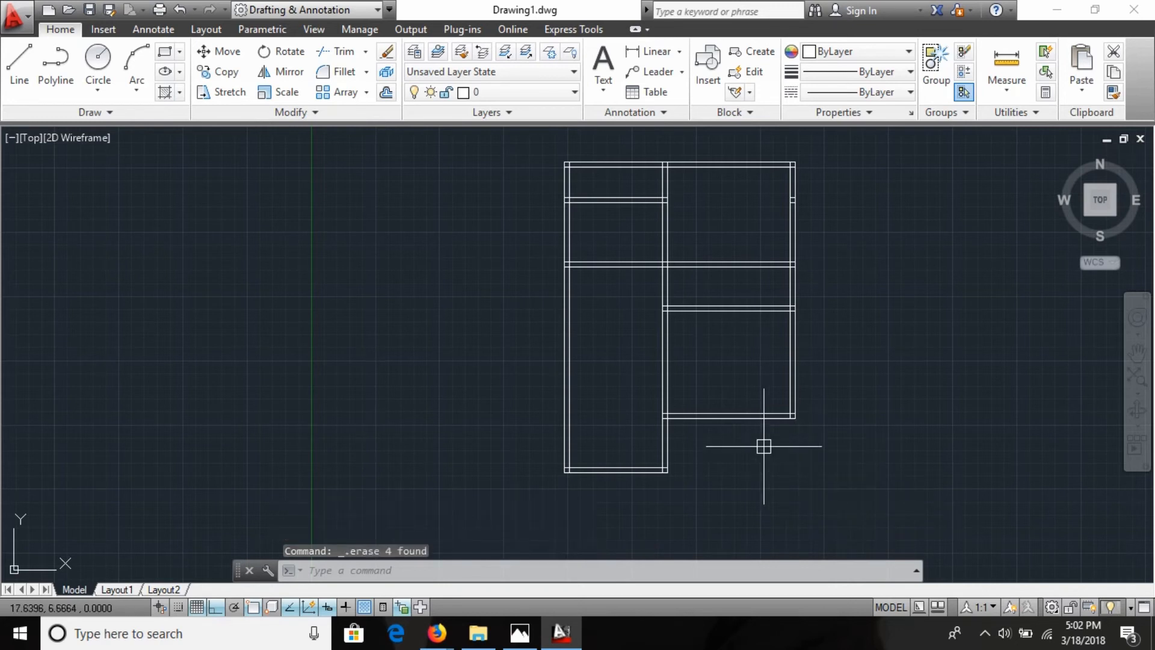
Delete the two leftover wall stubs in the upper part of the right outer wall.
left_click(760, 200)
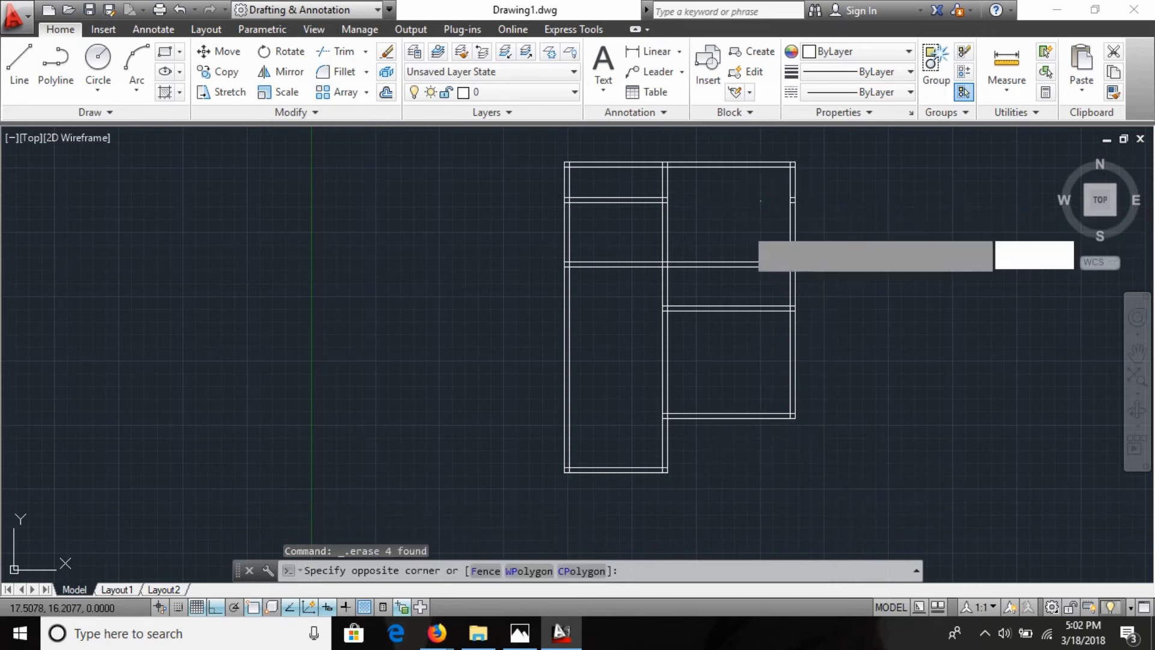
left_click(836, 199)
left_click(740, 189)
left_click(882, 249)
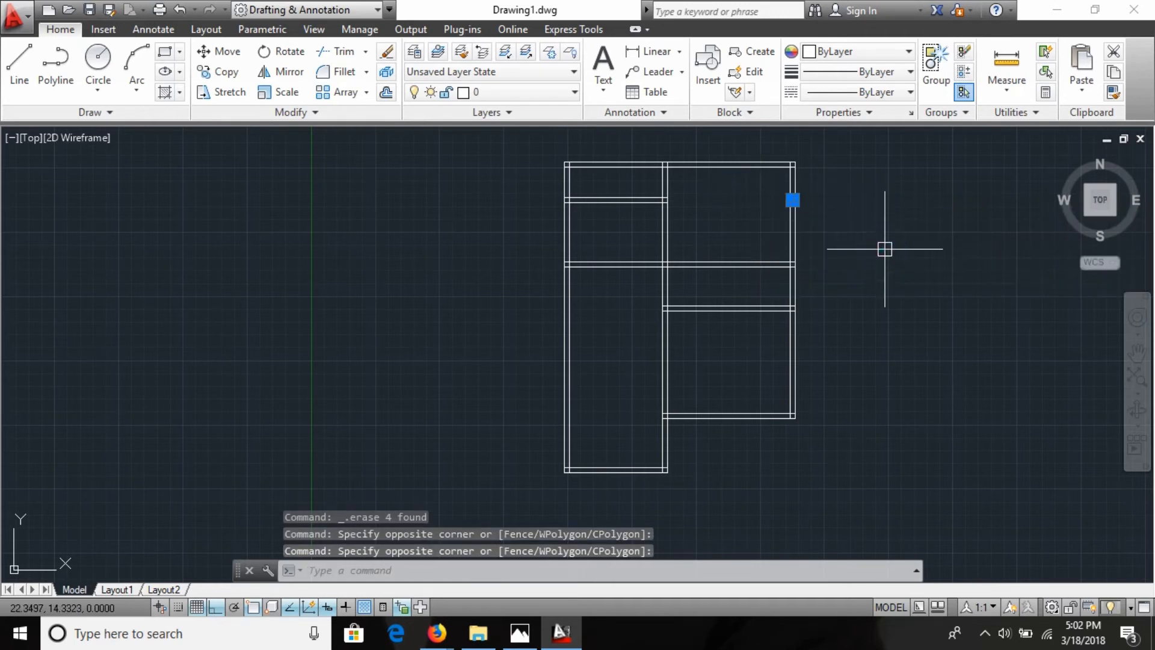
key("Delete")
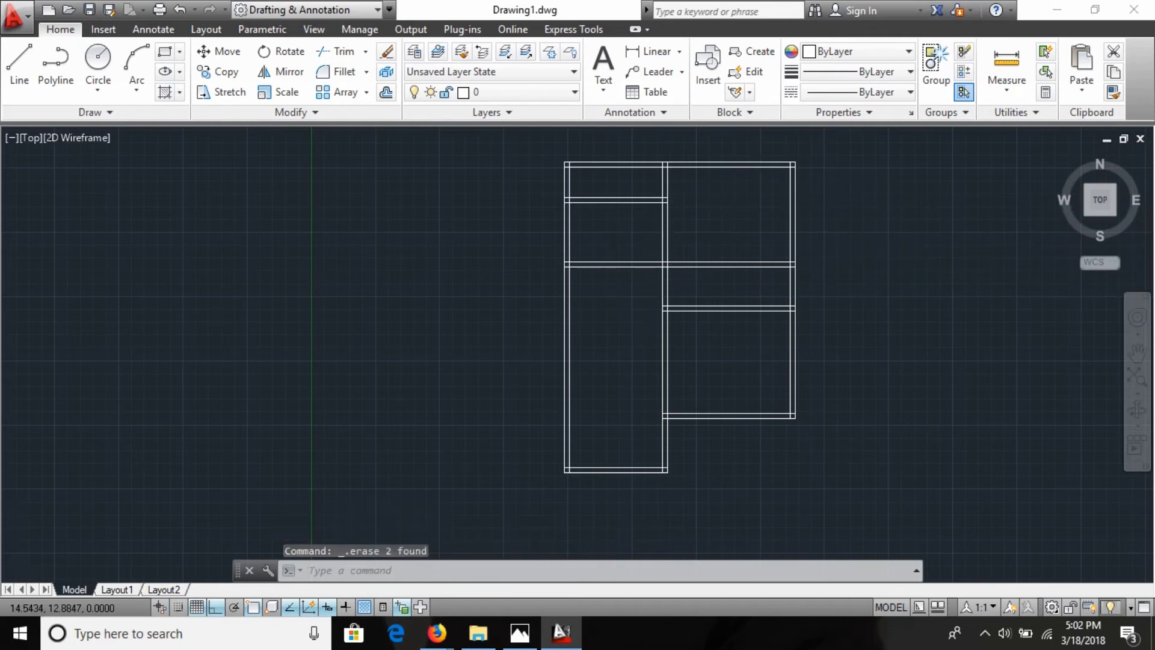
Offset the inner line of the right outer wall 2.60 to the left.
scroll(684, 299, "up", 2)
type("o")
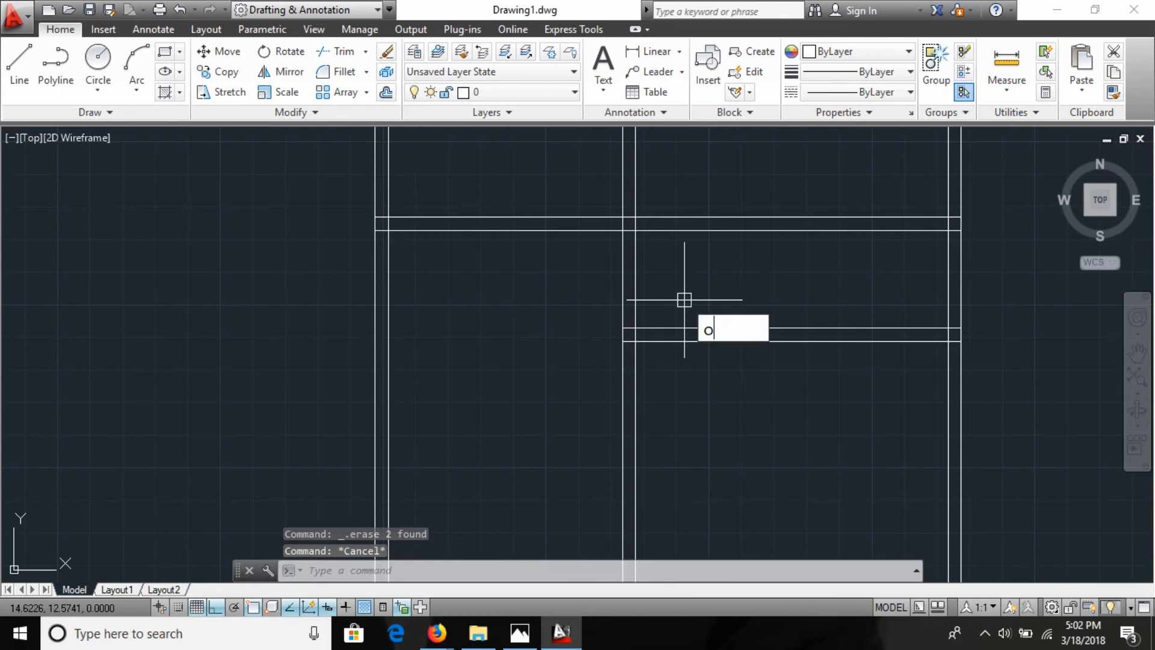
key("Return")
type("2.60")
key("Return")
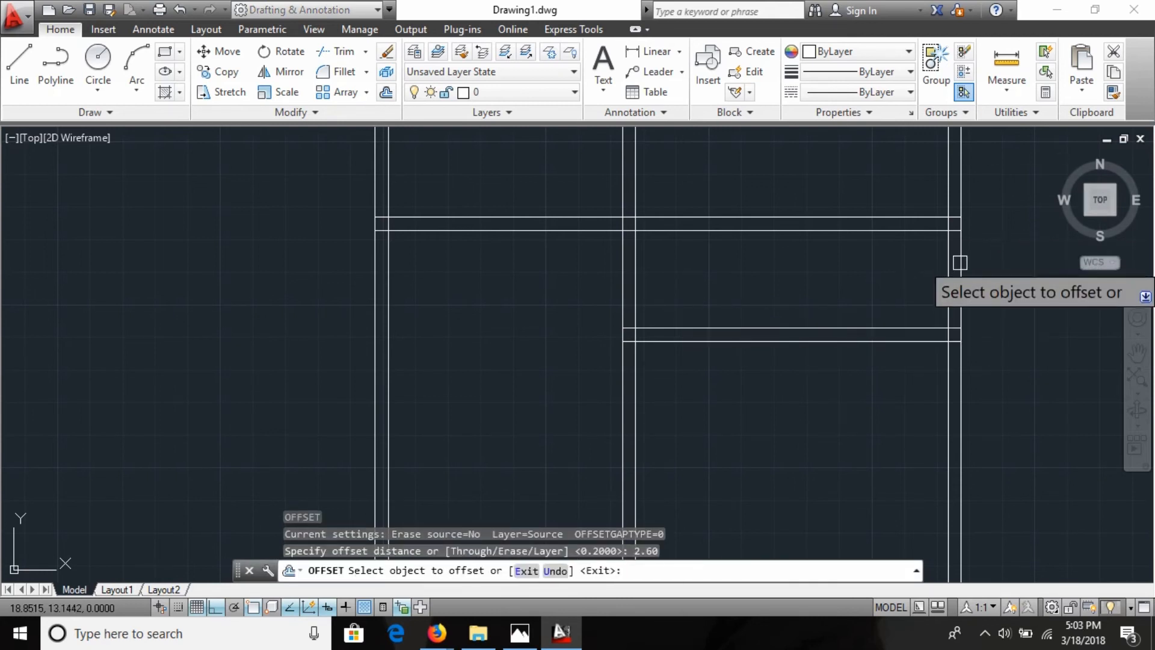
left_click(942, 269)
left_click(767, 297)
key("Escape")
Offset the newest vertical line 0.2 to the left to form the small toilet's side wall.
type("o")
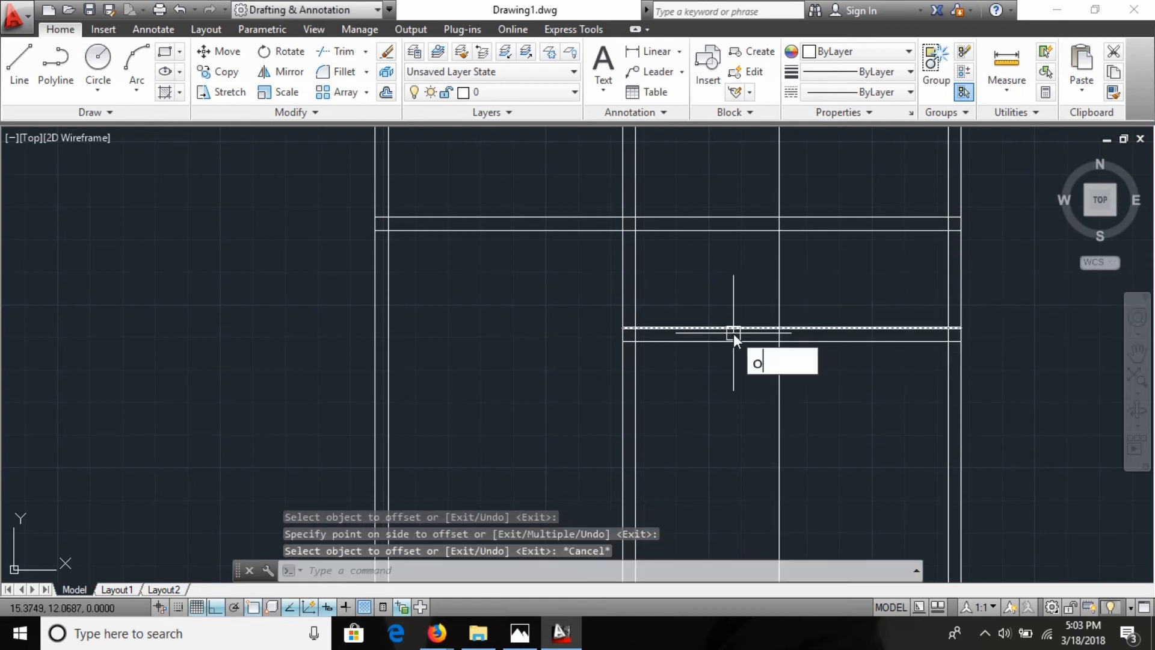
key("Return")
type("0")
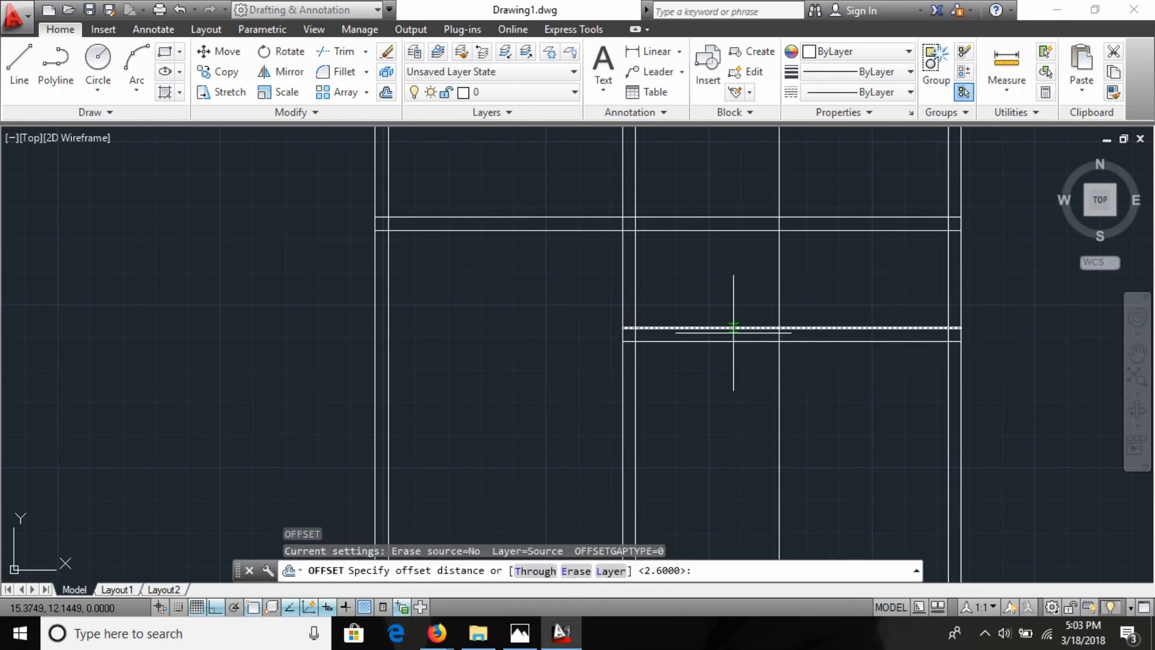
type(".2")
key("Return")
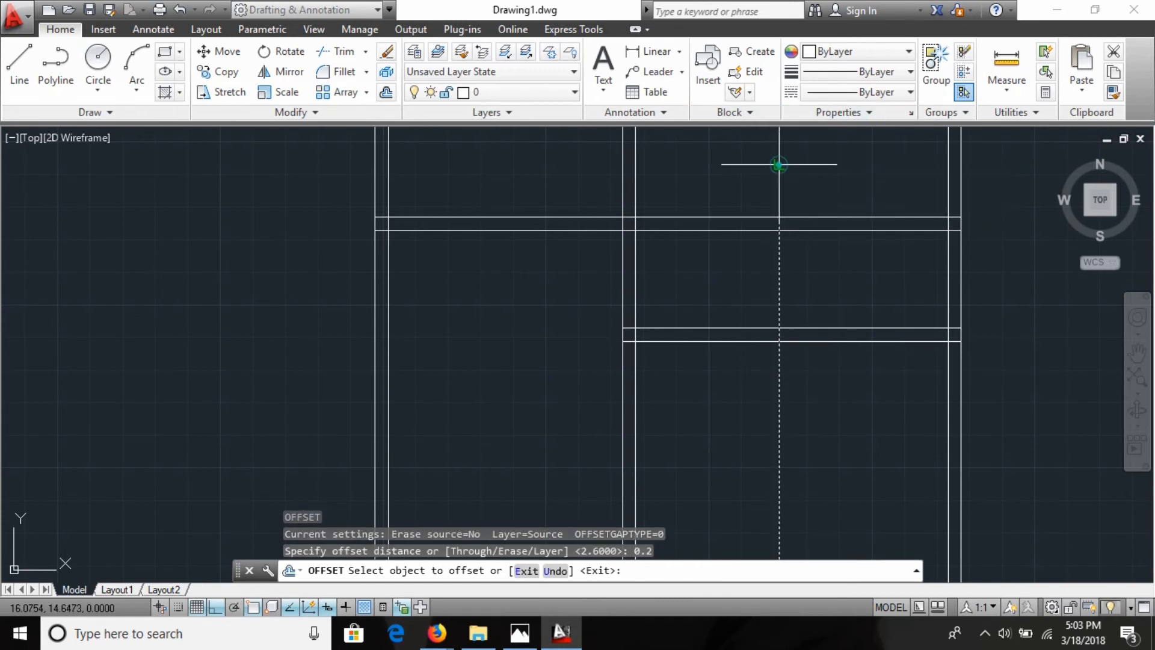
left_click(779, 164)
left_click(696, 180)
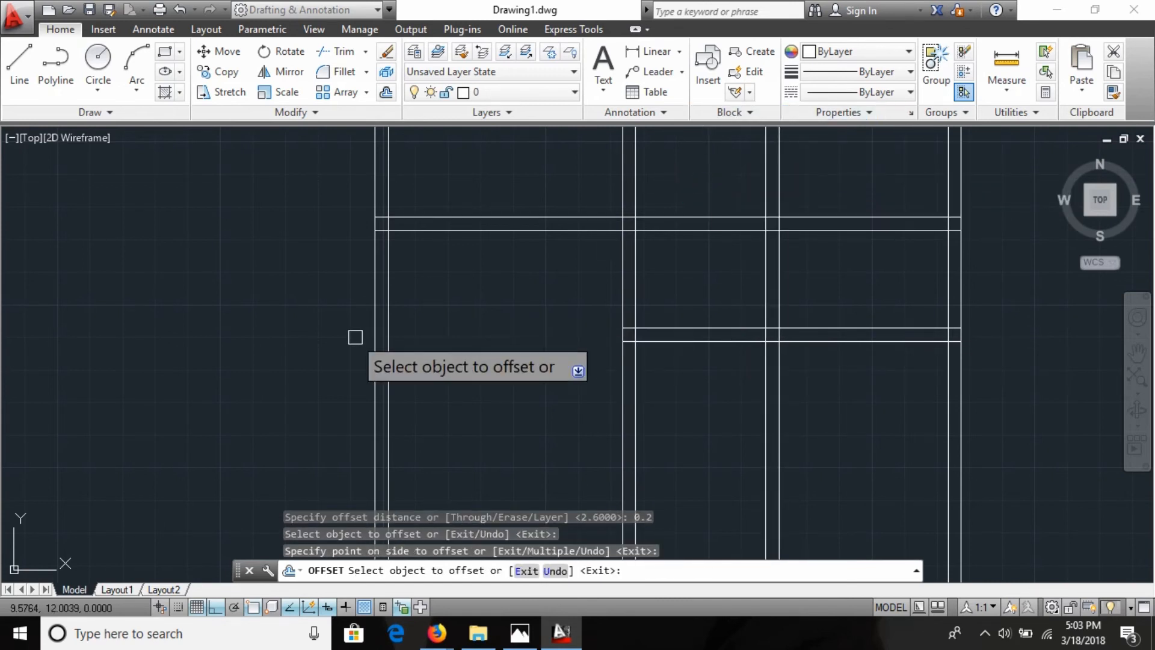
key("Escape")
Trim the new vertical wall above and below so it spans only between the two cross walls in the right half.
type("tr")
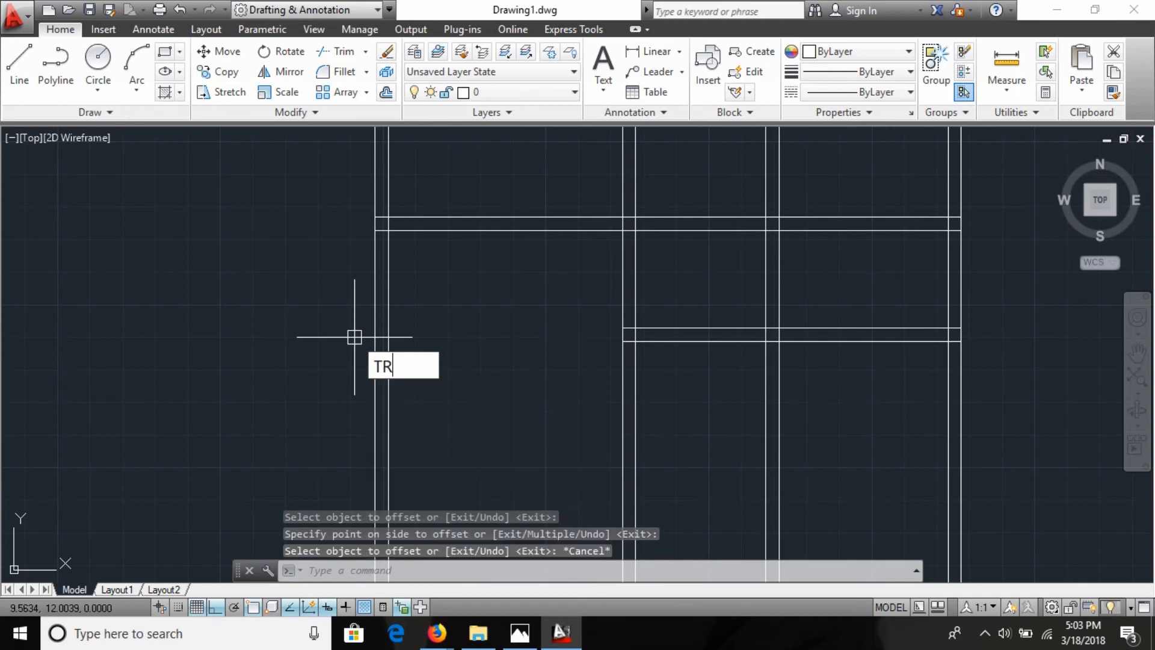
key("Return")
key("Return")
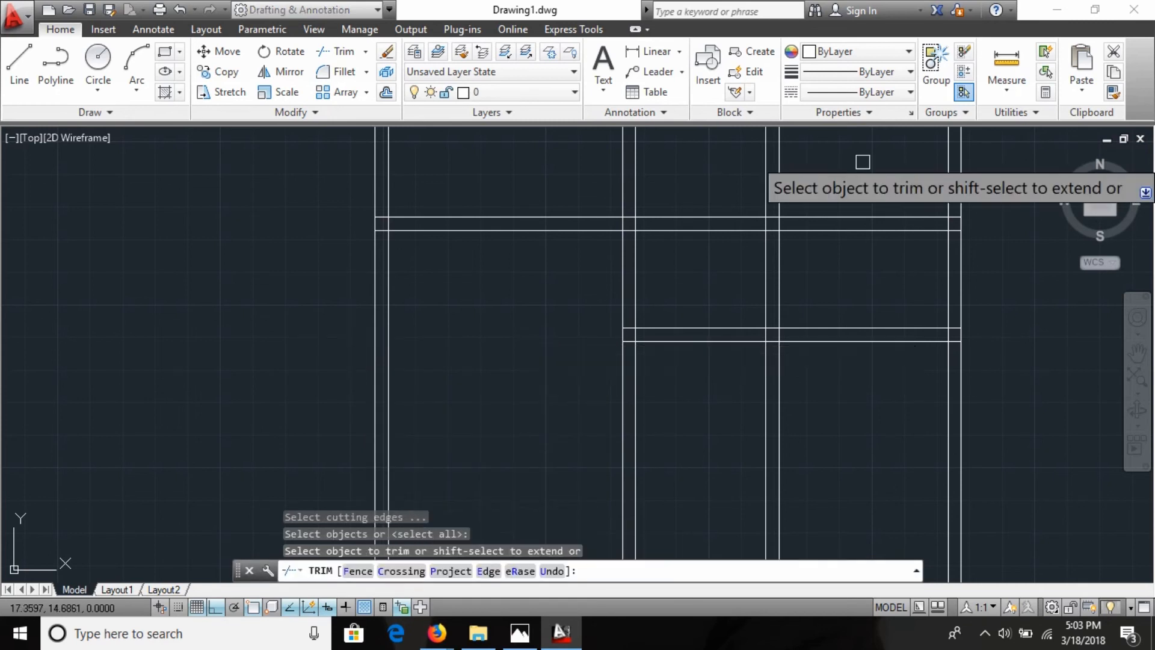
left_click(823, 471)
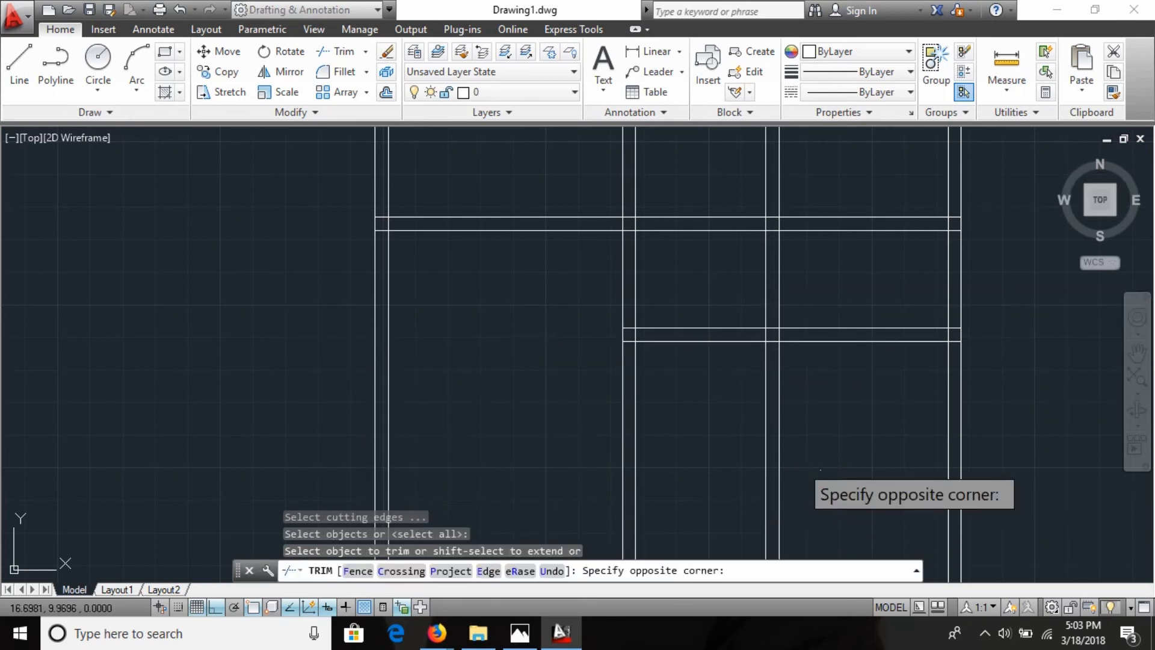
left_click(671, 423)
middle_click_drag(740, 376, 759, 492)
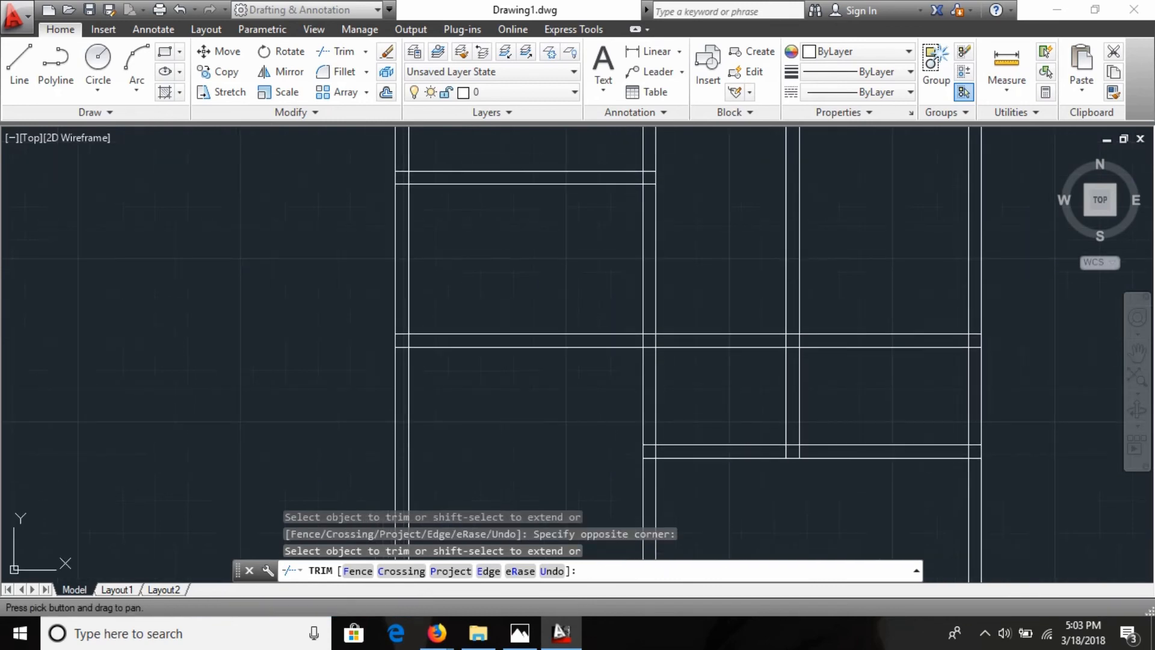
left_click(836, 286)
left_click(742, 204)
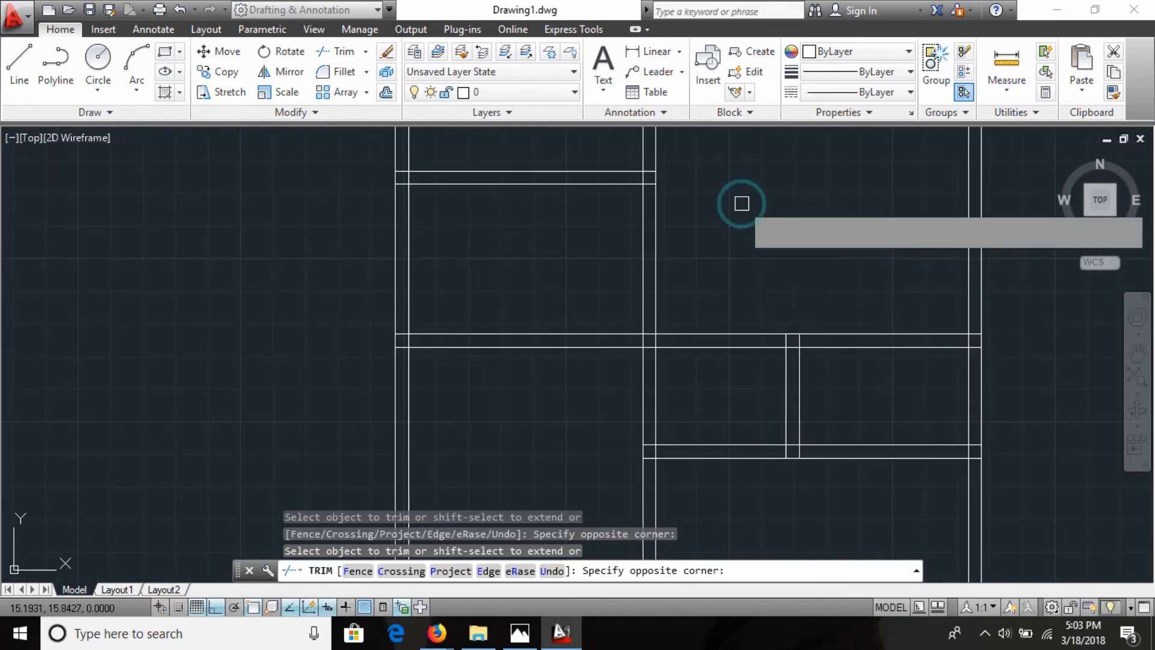
scroll(746, 283, "down", 4)
scroll(754, 311, "up", 2)
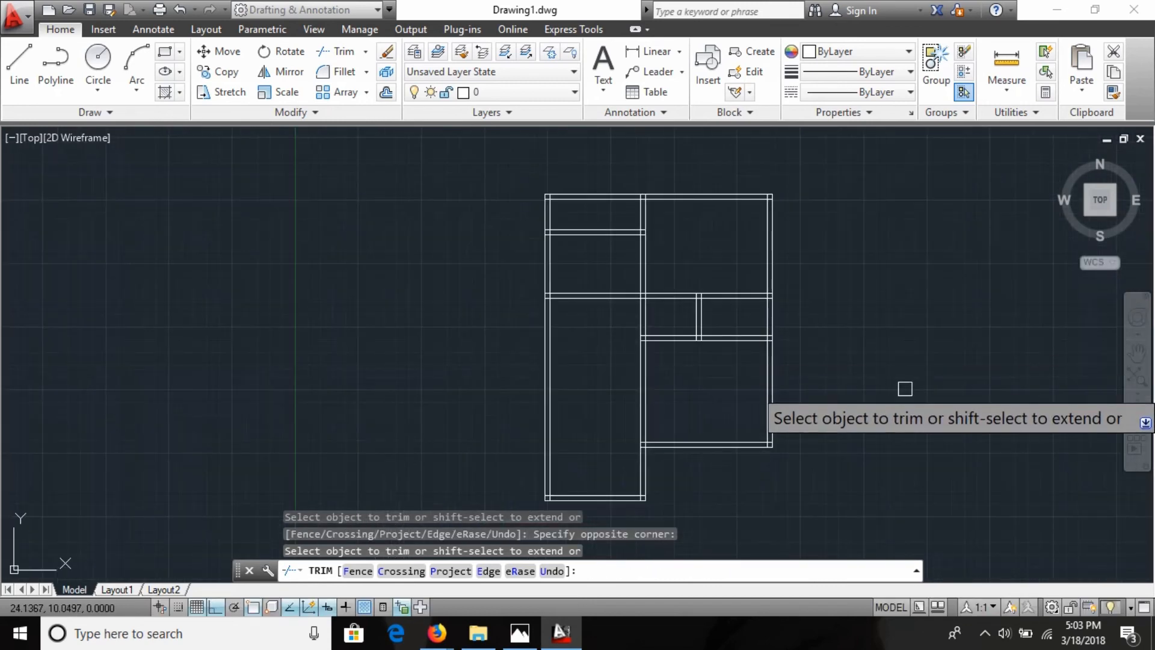
Switch to the reference plan in Photos and compare its room layout and openings with the drawn walls.
key("alt+Tab")
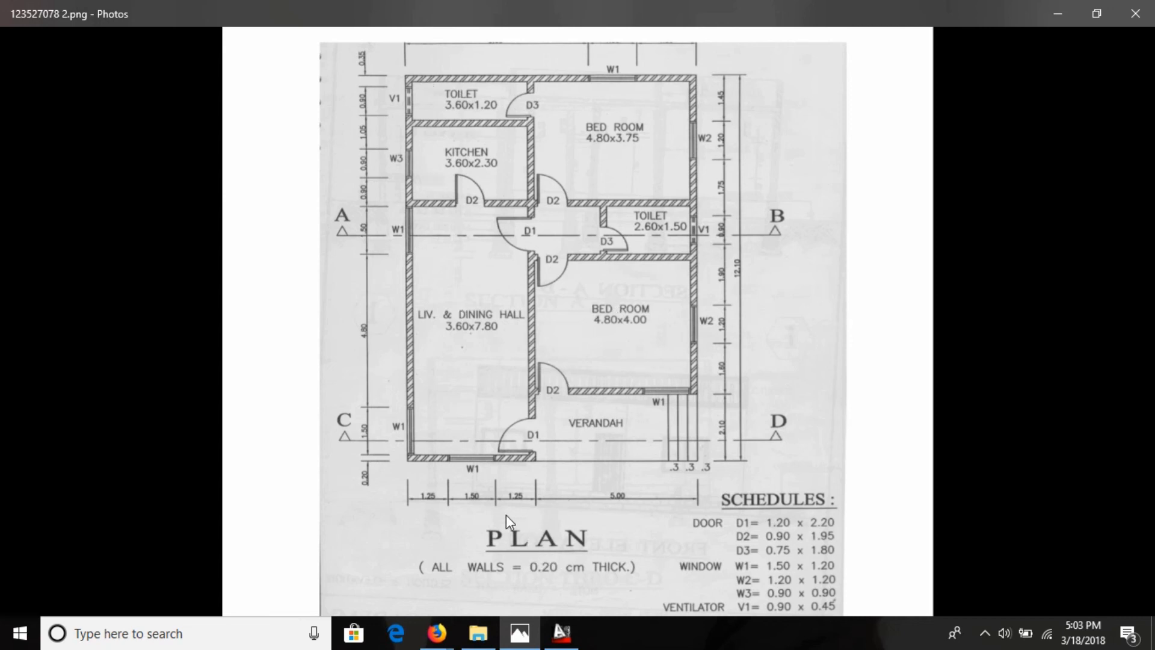
key("alt+Tab")
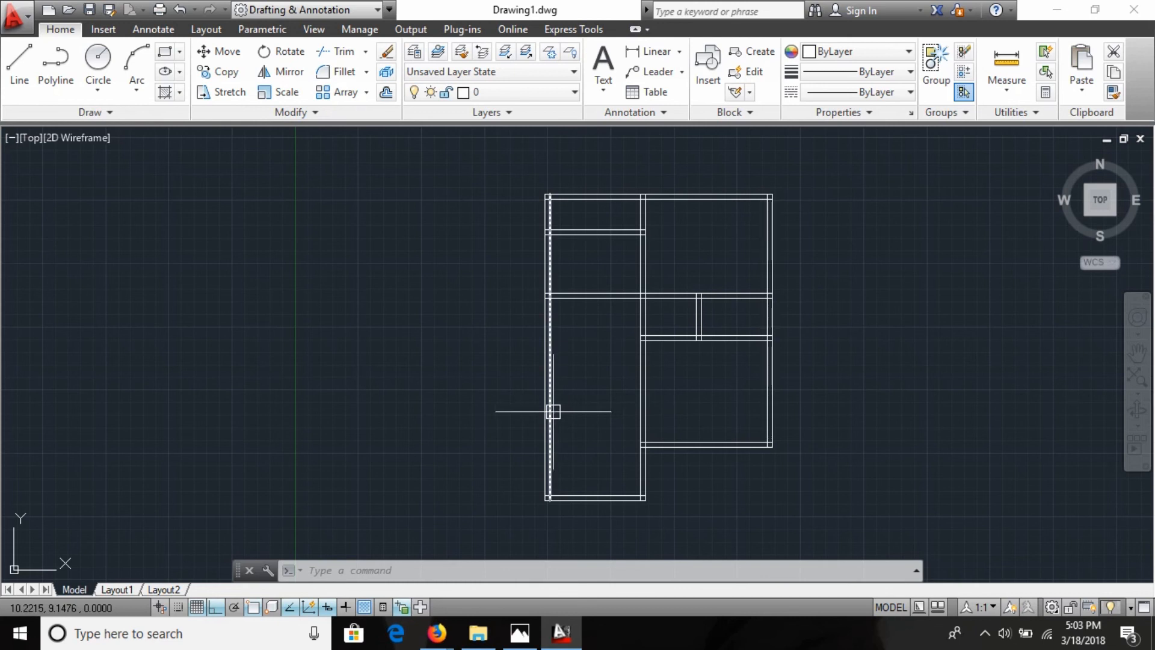
key("alt+Tab")
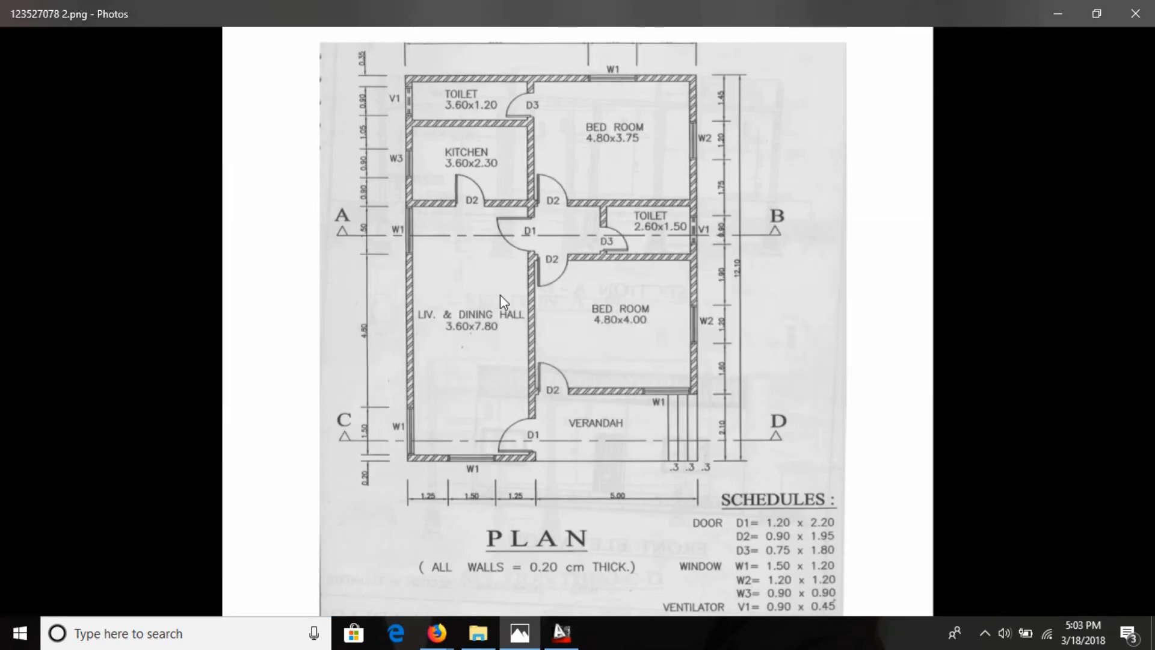